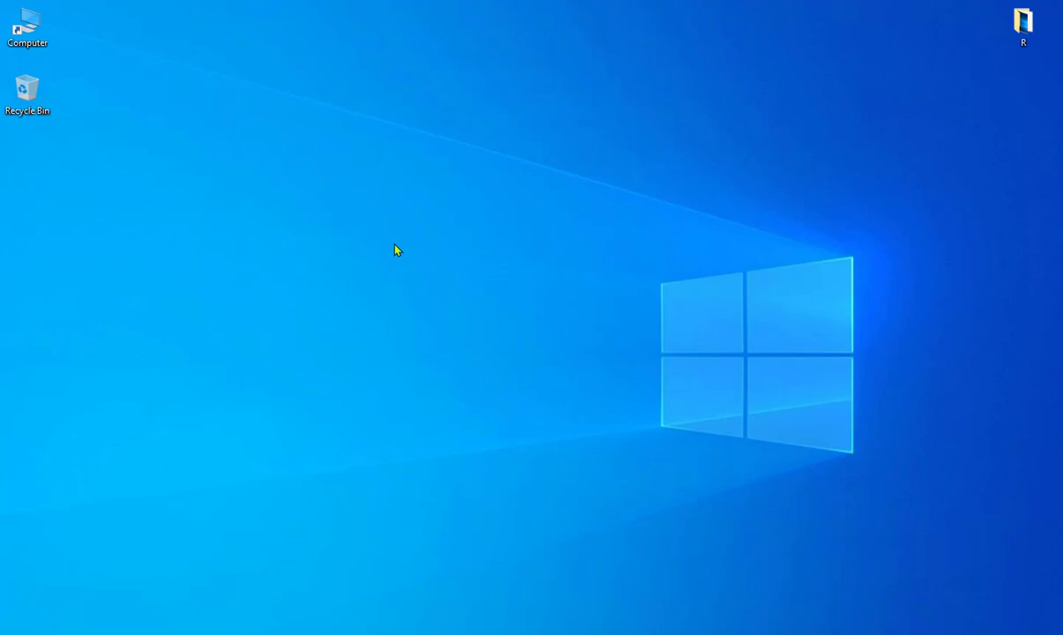
Step: Switch to the Edge window showing the BD Studio YouTube channel home page
key(alt+Tab)
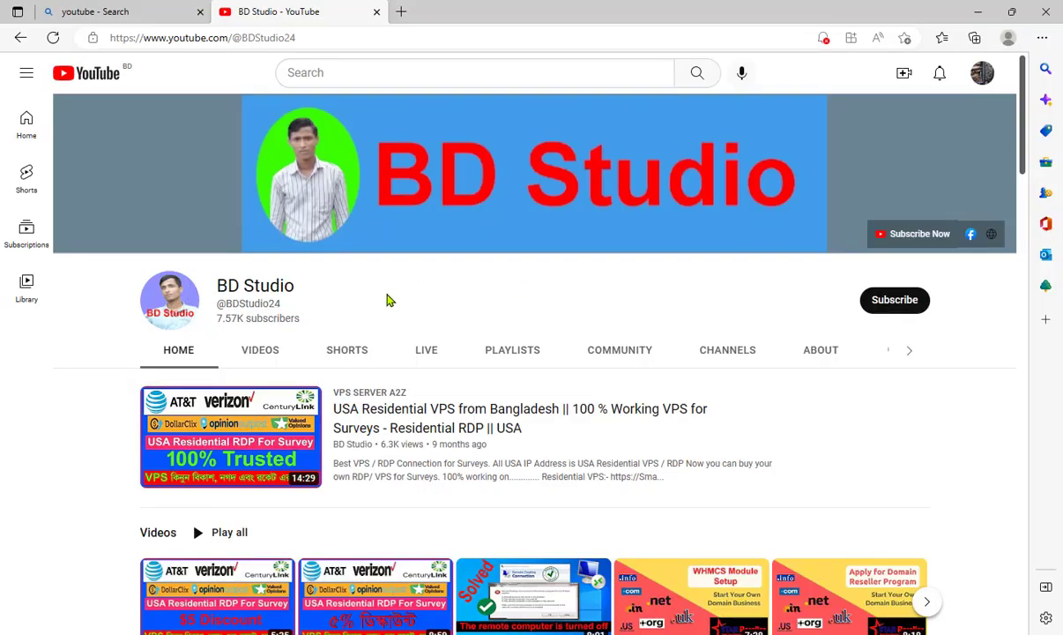
Step: Subscribe to BD Studio and set its notification bell to All
click(899, 302)
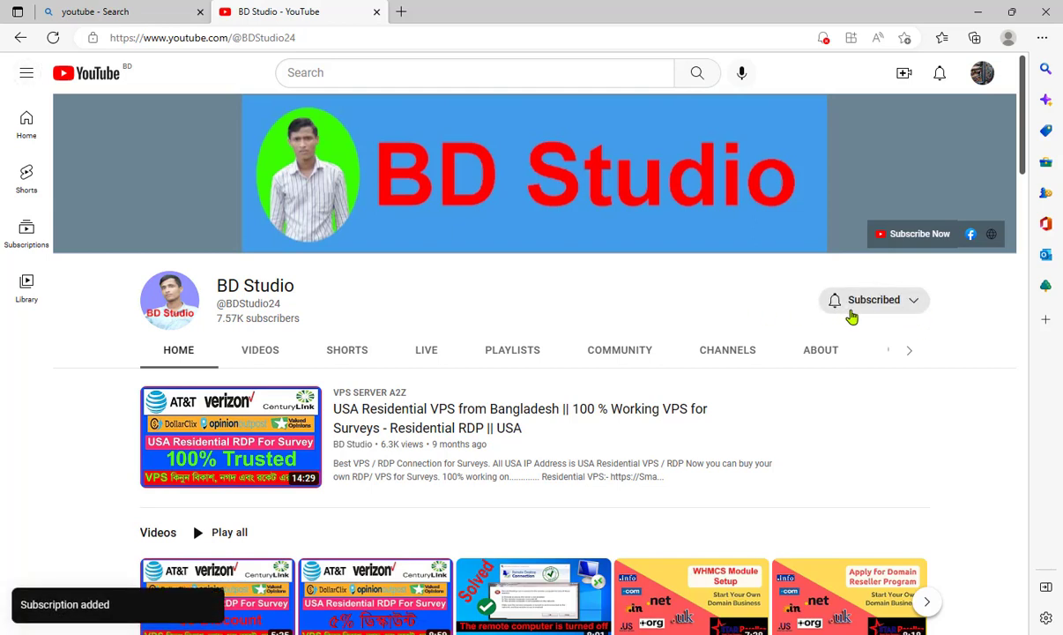
click(830, 304)
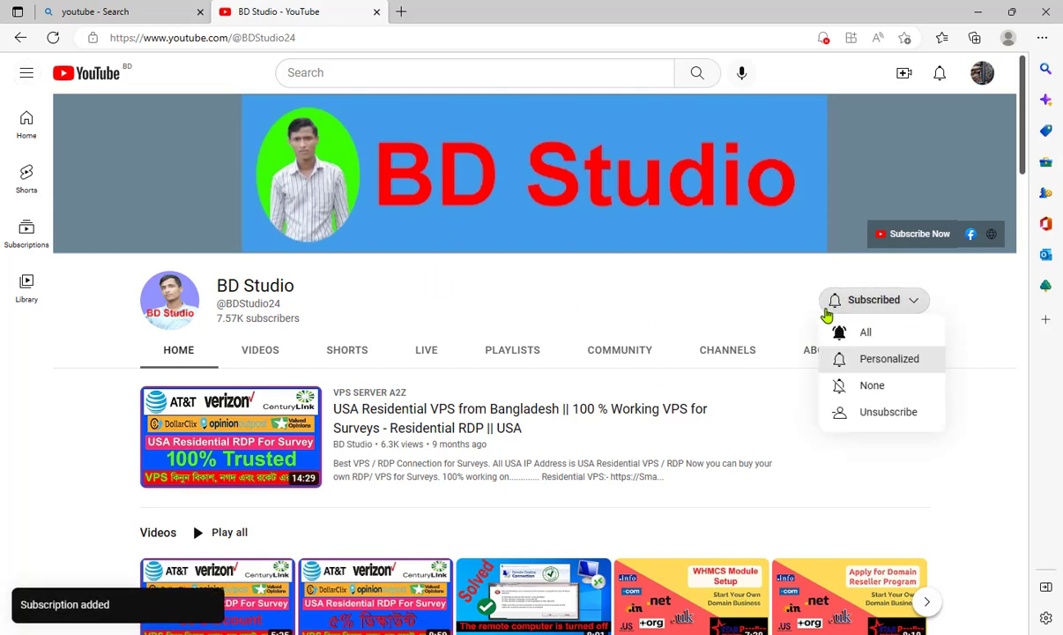
click(855, 332)
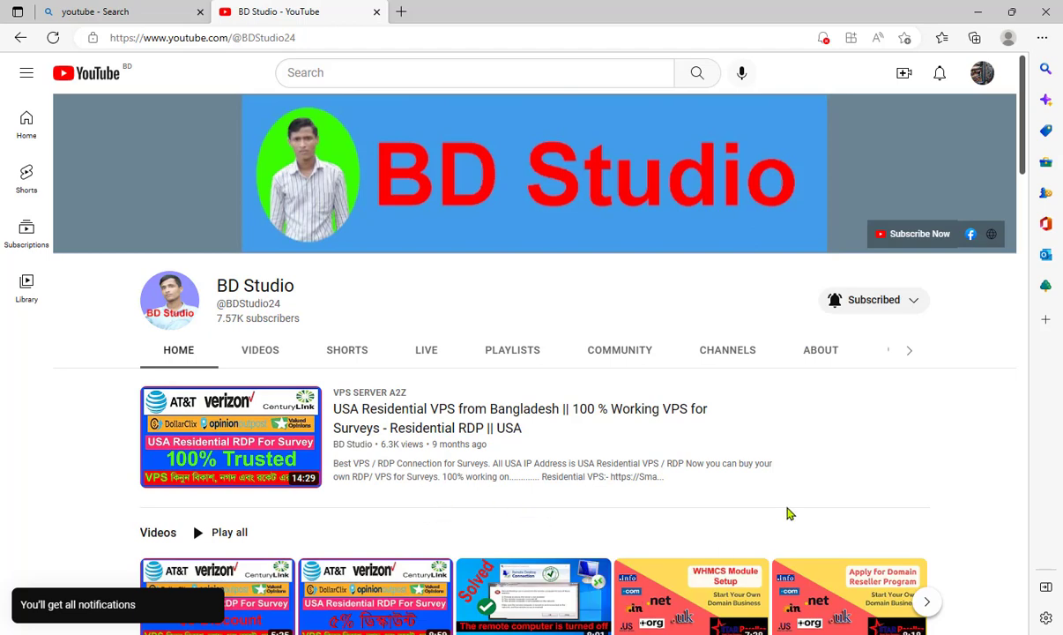
mouse_move(282, 571)
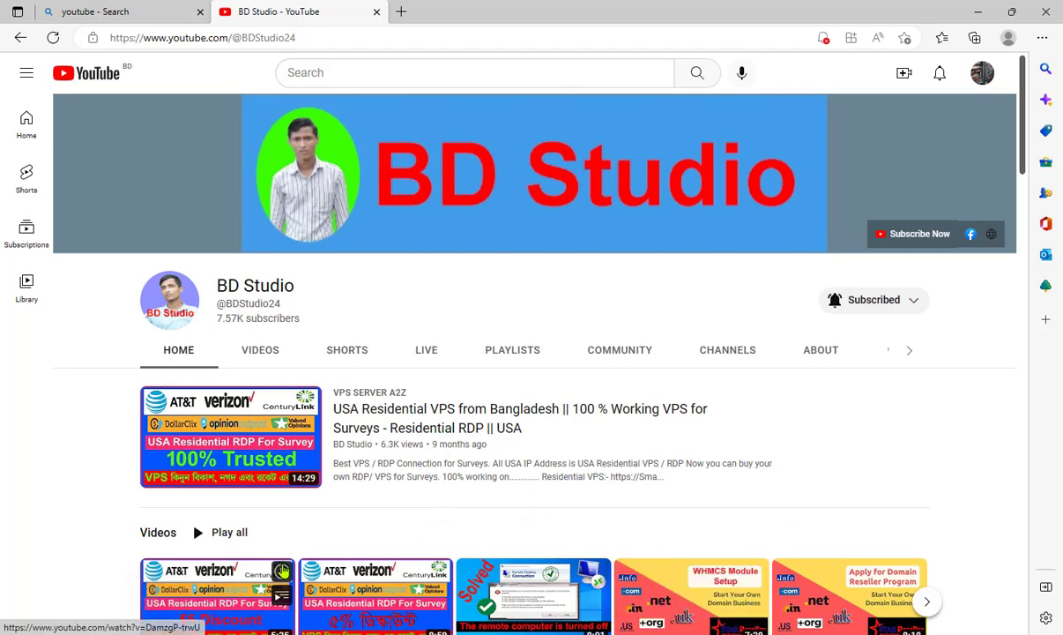
scroll(282, 571, down, 2)
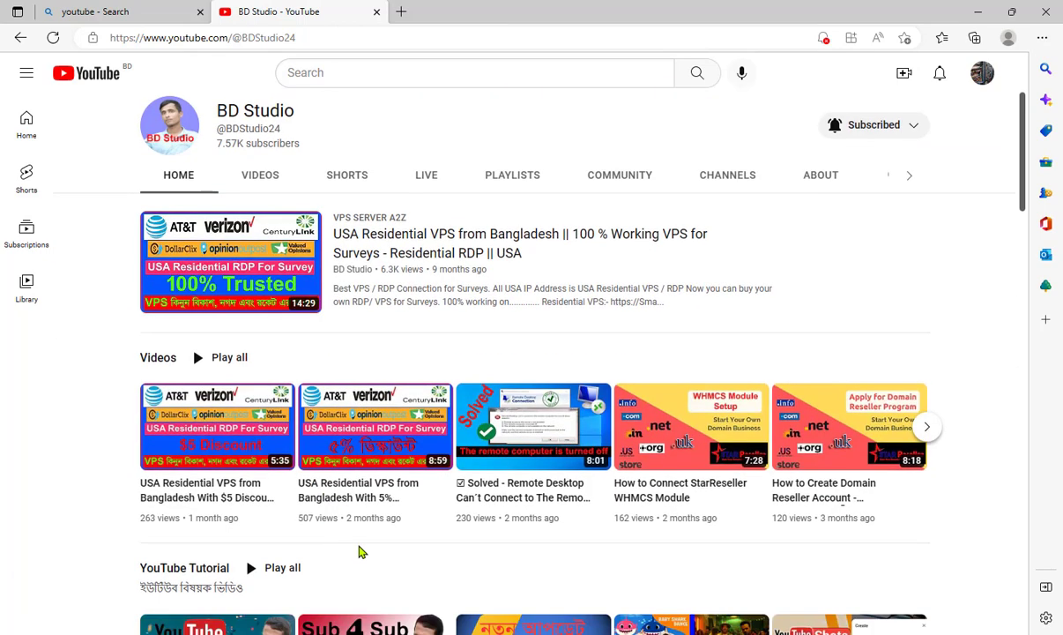
scroll(360, 552, up, 1)
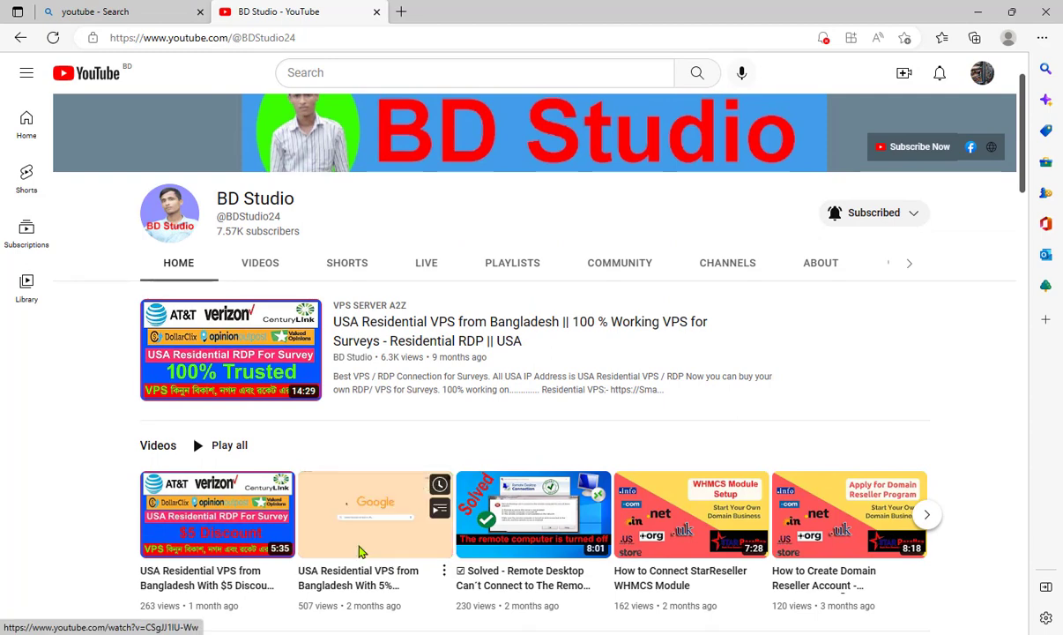
scroll(360, 552, up, 1)
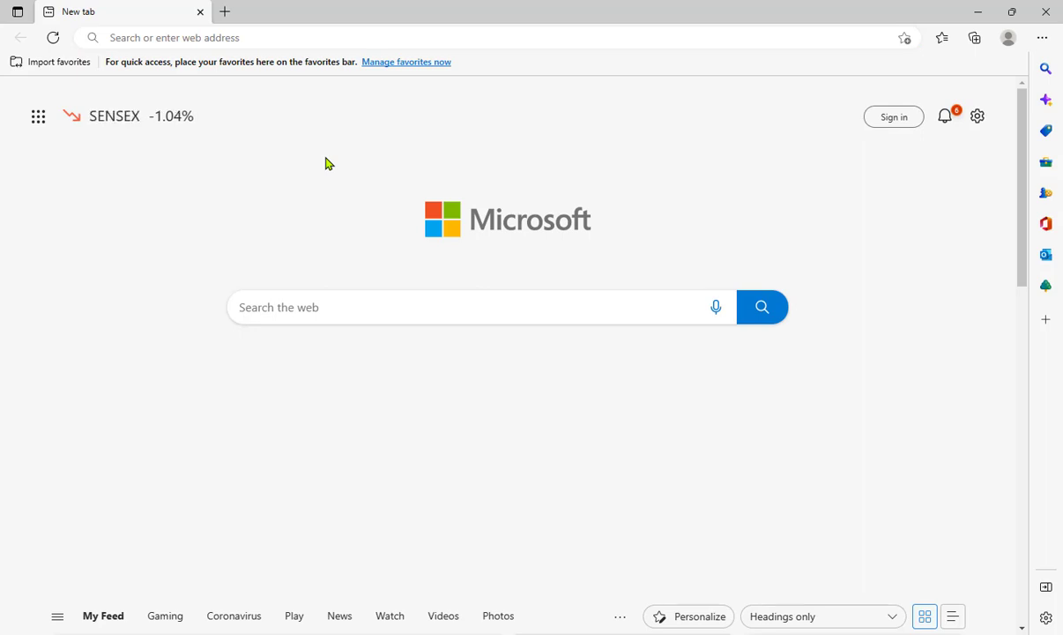
Step: Load smarthostbd.com and zoom the page out to 90%
click(277, 35)
text(s)
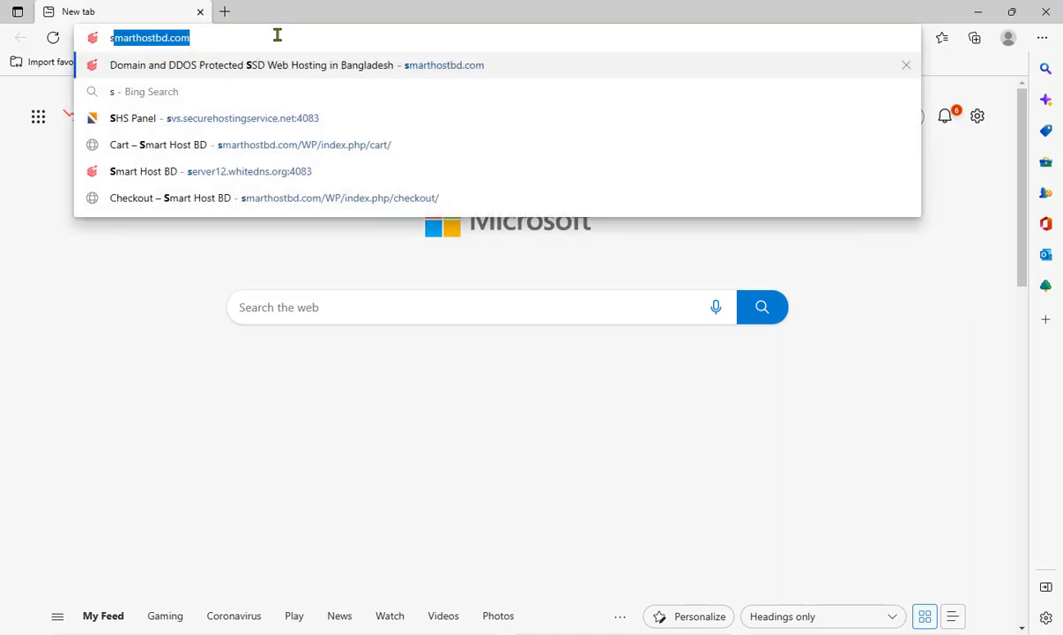
key(Return)
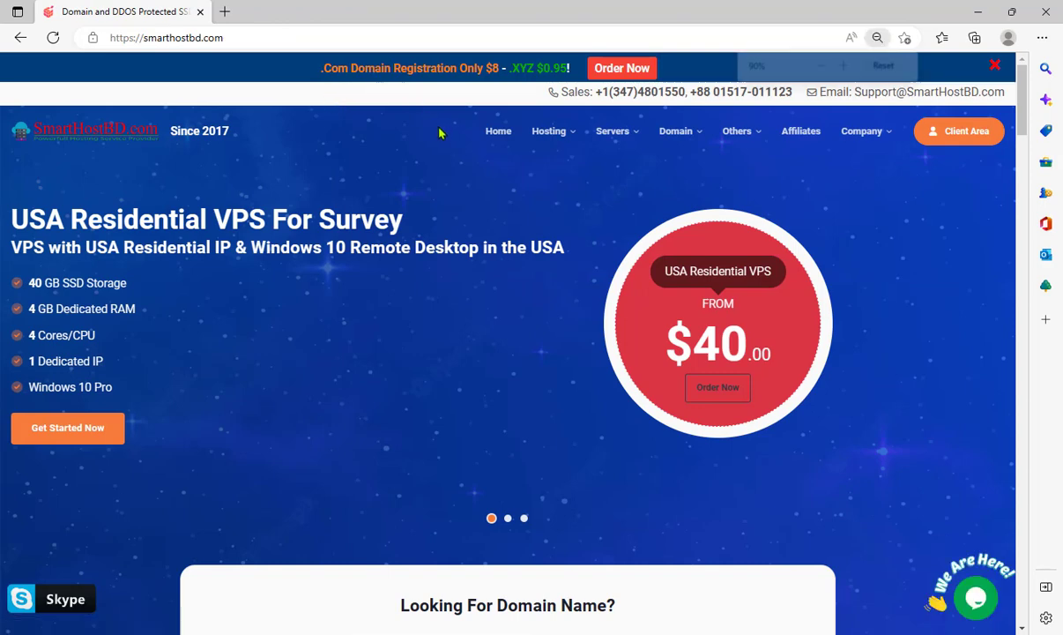
key(ctrl+minus)
Step: Scroll through the hosting plan cards and the Global Location VPS countries
scroll(234, 315, down, 3)
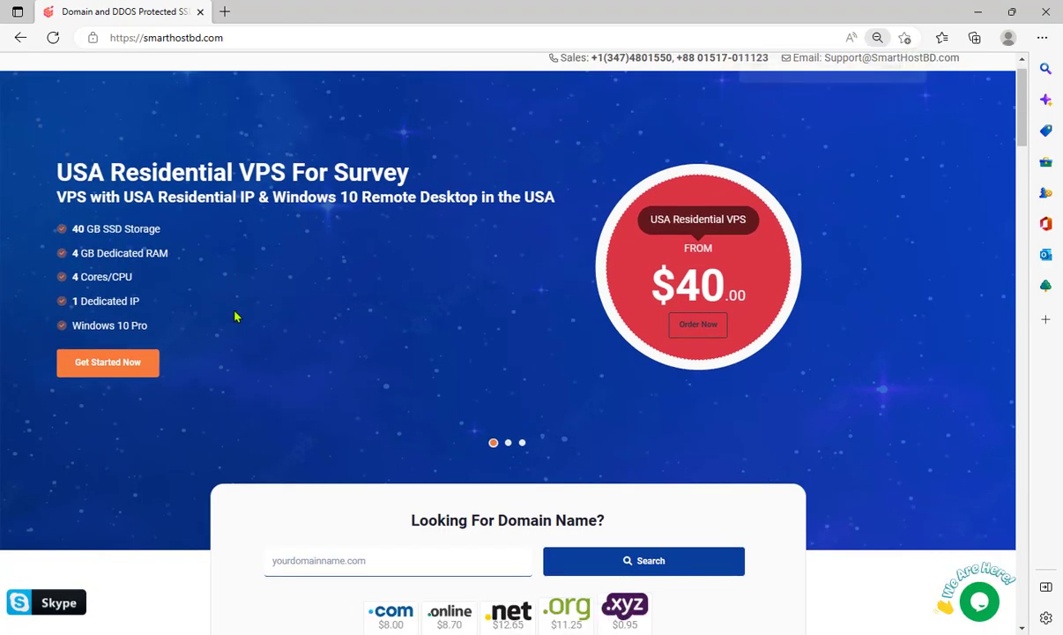
scroll(301, 268, up, 3)
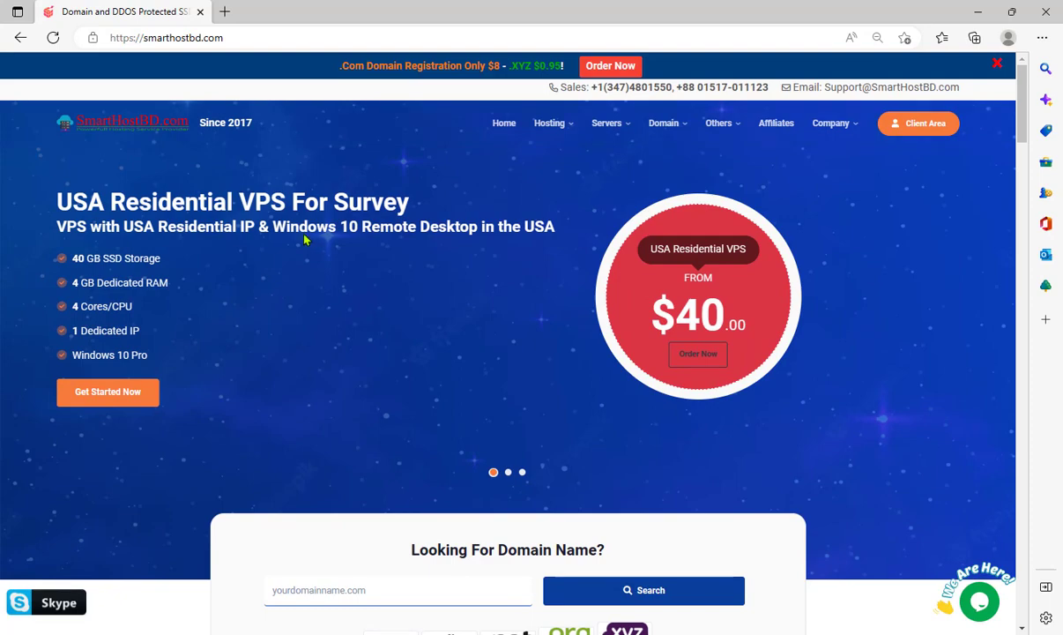
scroll(460, 282, down, 15)
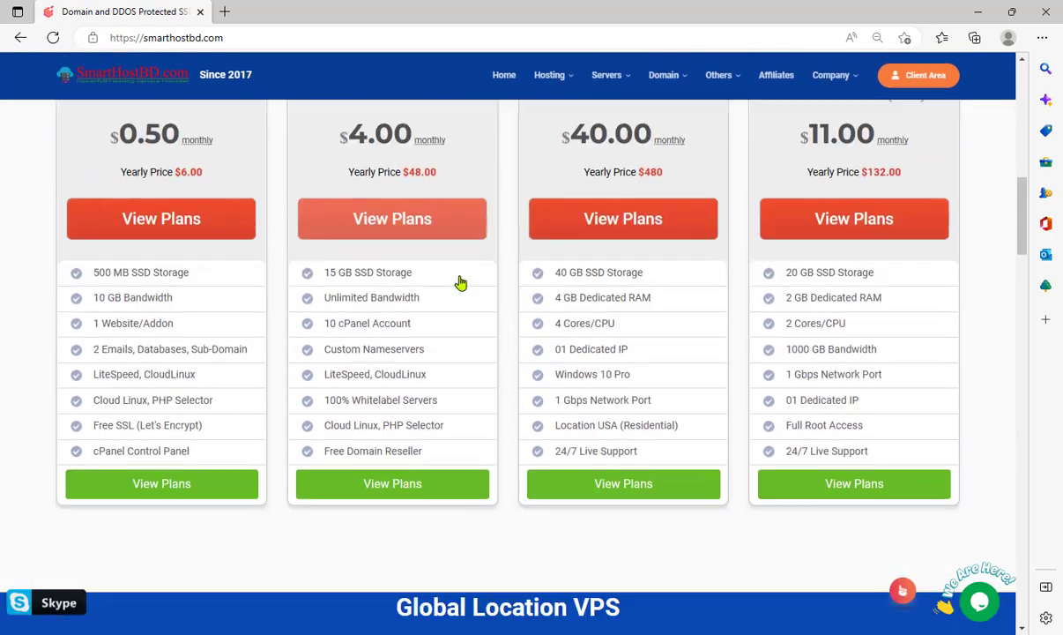
scroll(460, 282, down, 1)
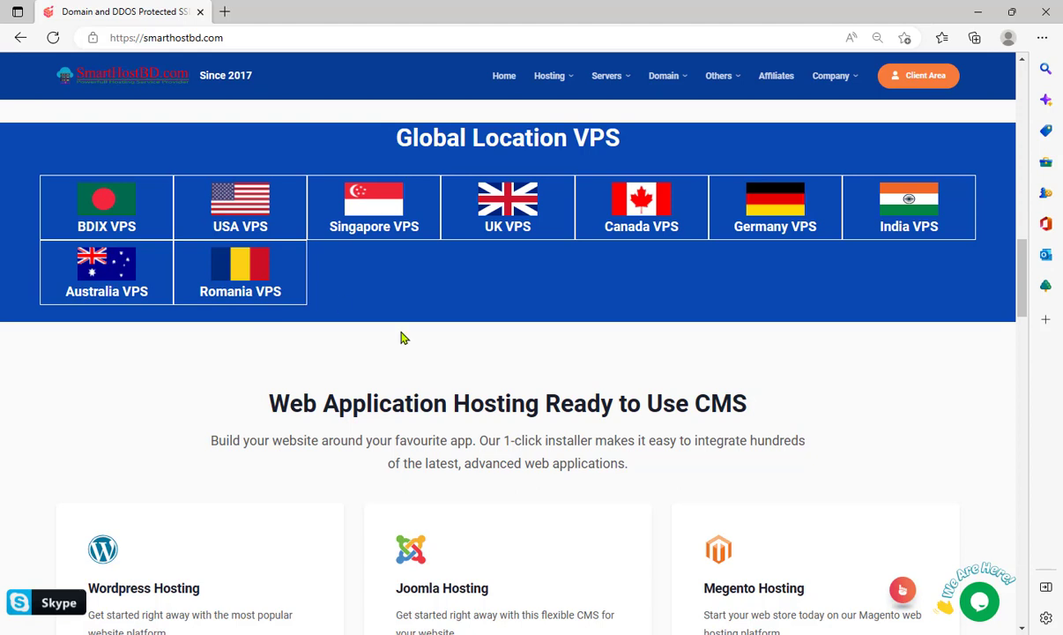
scroll(543, 255, up, 1)
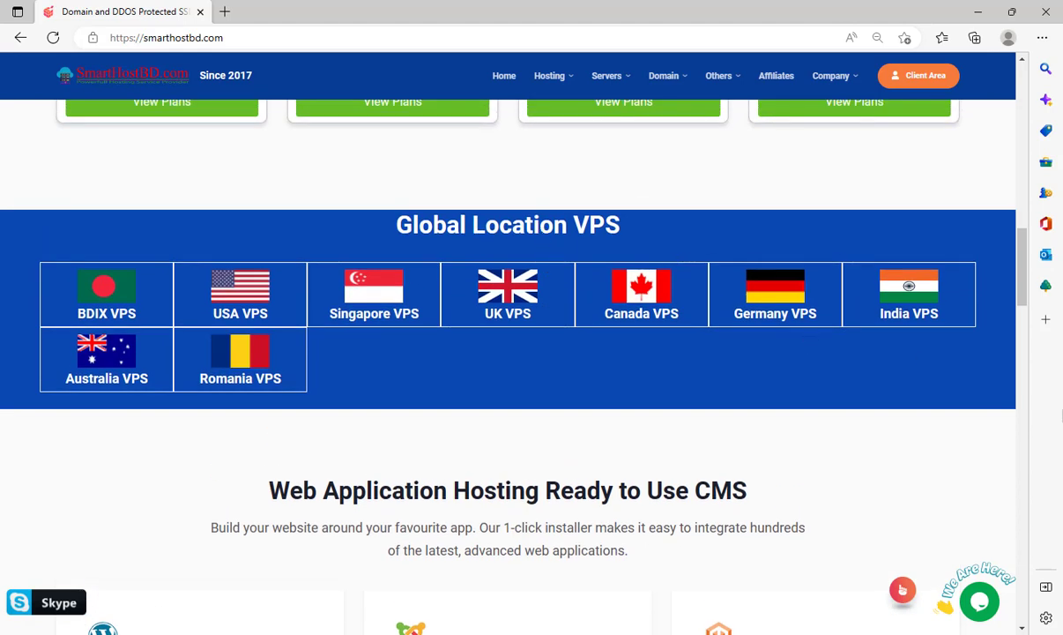
scroll(854, 168, up, 10)
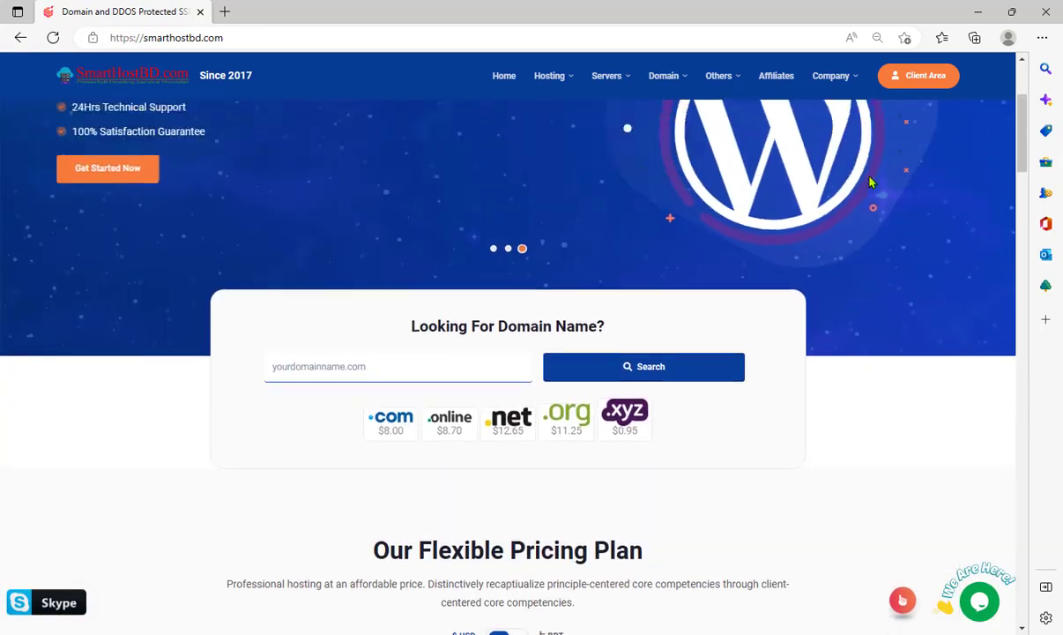
scroll(870, 181, up, 3)
mouse_move(617, 122)
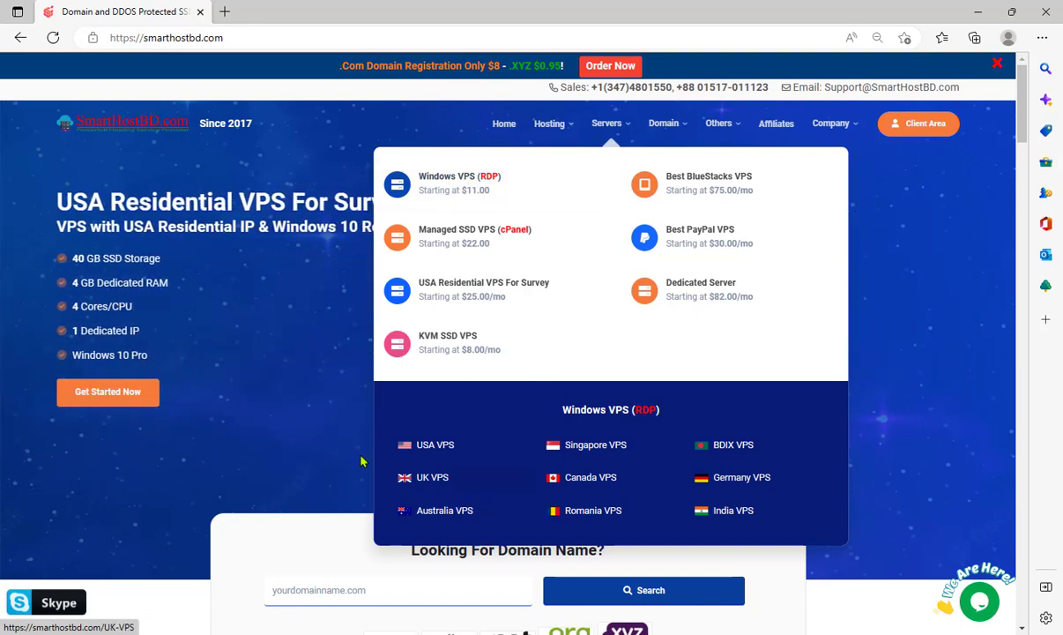
Step: Open the Windows VPS (RDP) page from Servers and scroll through the USA plans
mouse_move(549, 123)
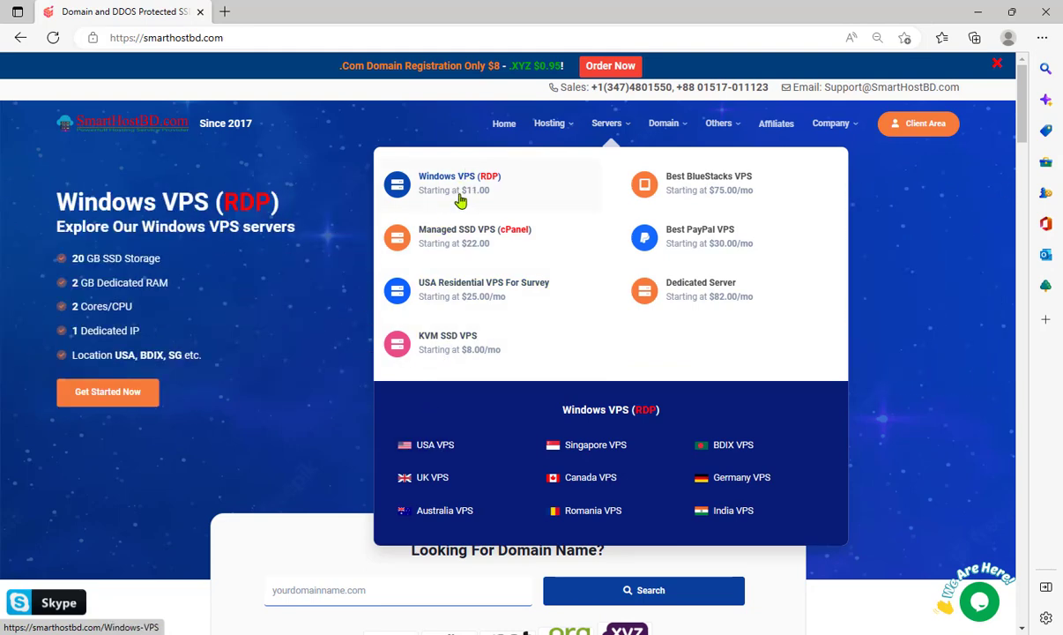
click(470, 193)
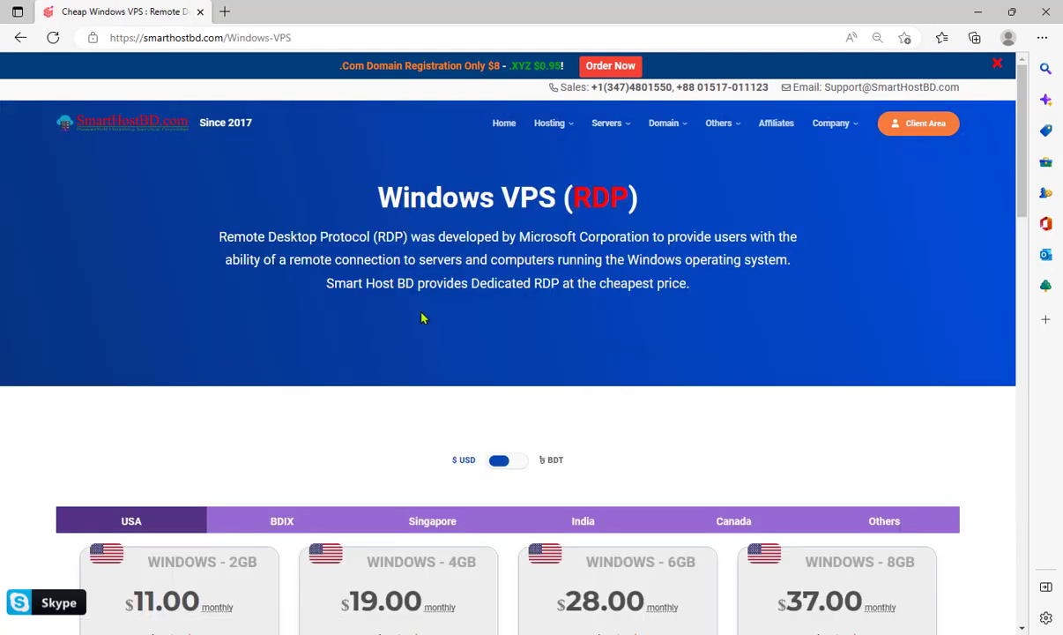
scroll(423, 315, down, 2)
scroll(423, 315, down, 1)
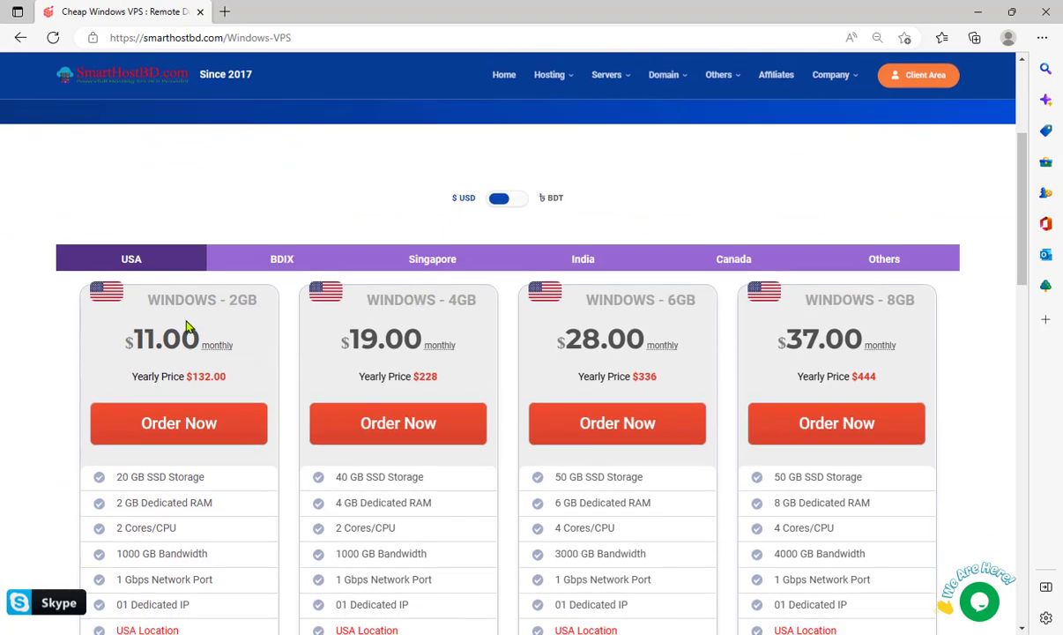
scroll(175, 326, down, 1)
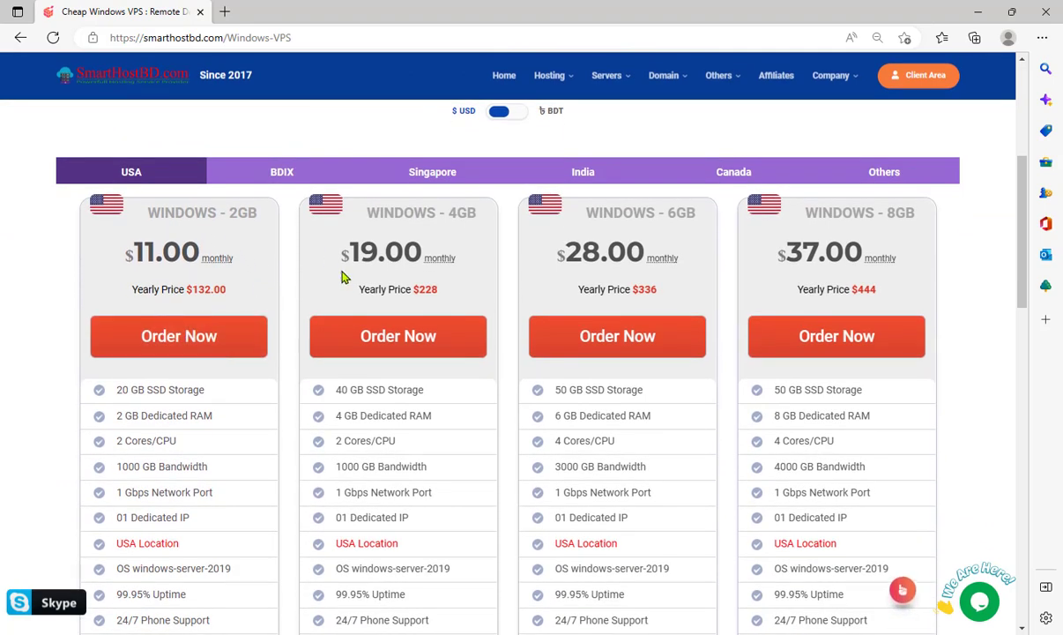
scroll(343, 277, down, 1)
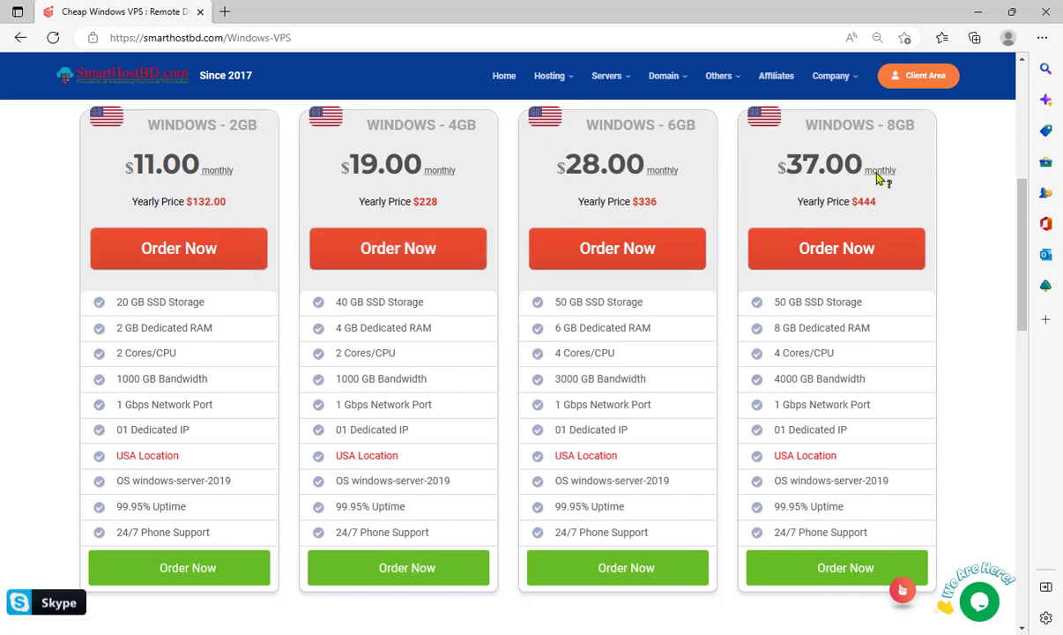
scroll(740, 251, down, 2)
scroll(806, 279, up, 2)
scroll(817, 279, down, 1)
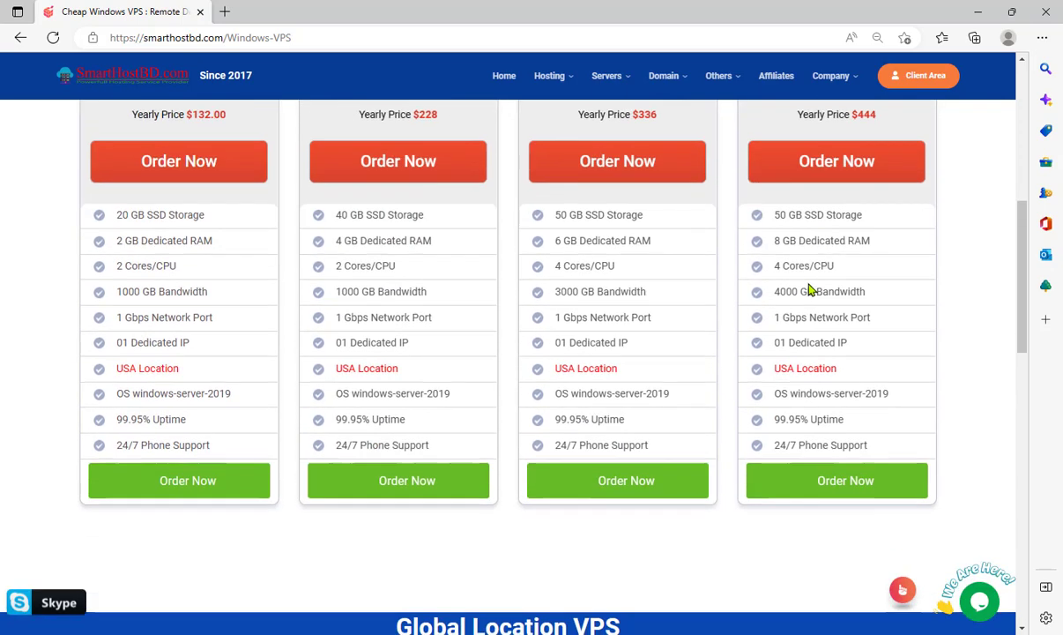
Step: Highlight plan feature lines, such as the 8GB plan's 8 GB Dedicated RAM
drag(775, 241, 871, 240)
scroll(739, 350, down, 1)
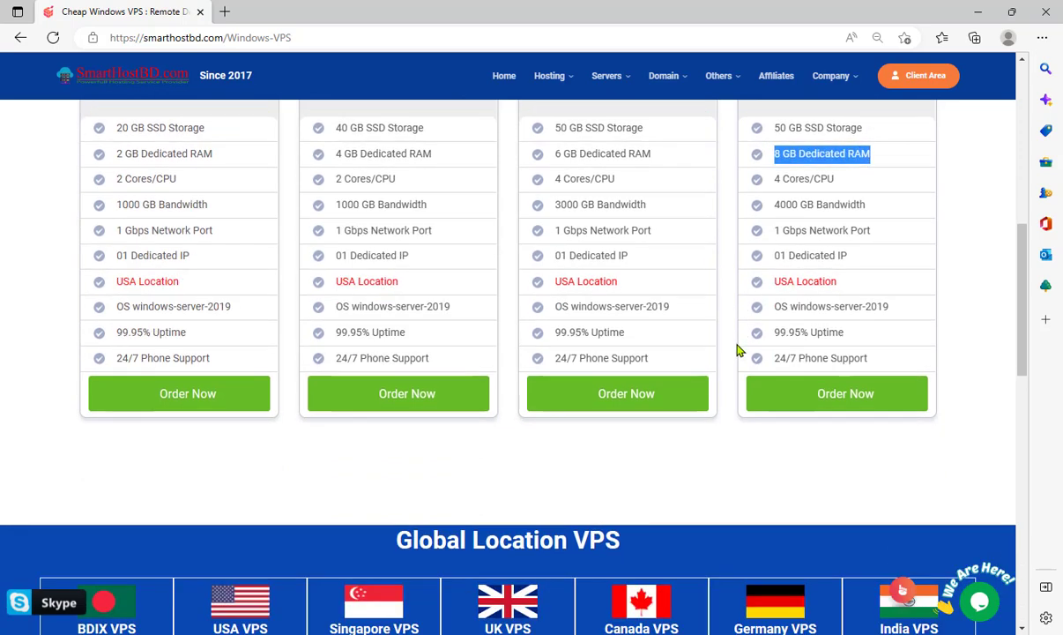
drag(554, 280, 612, 277)
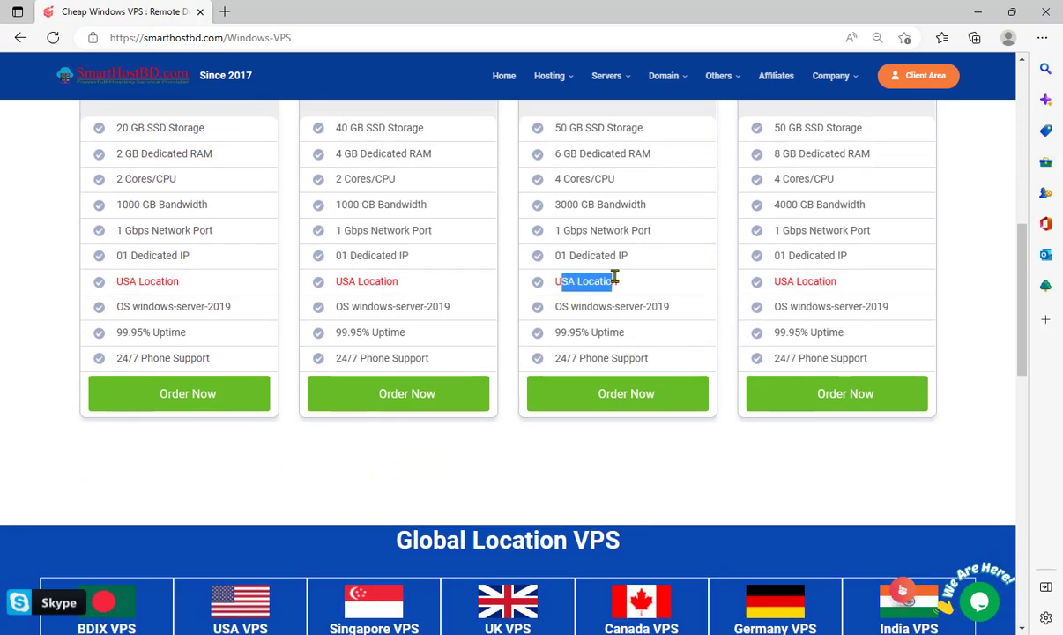
scroll(289, 403, down, 4)
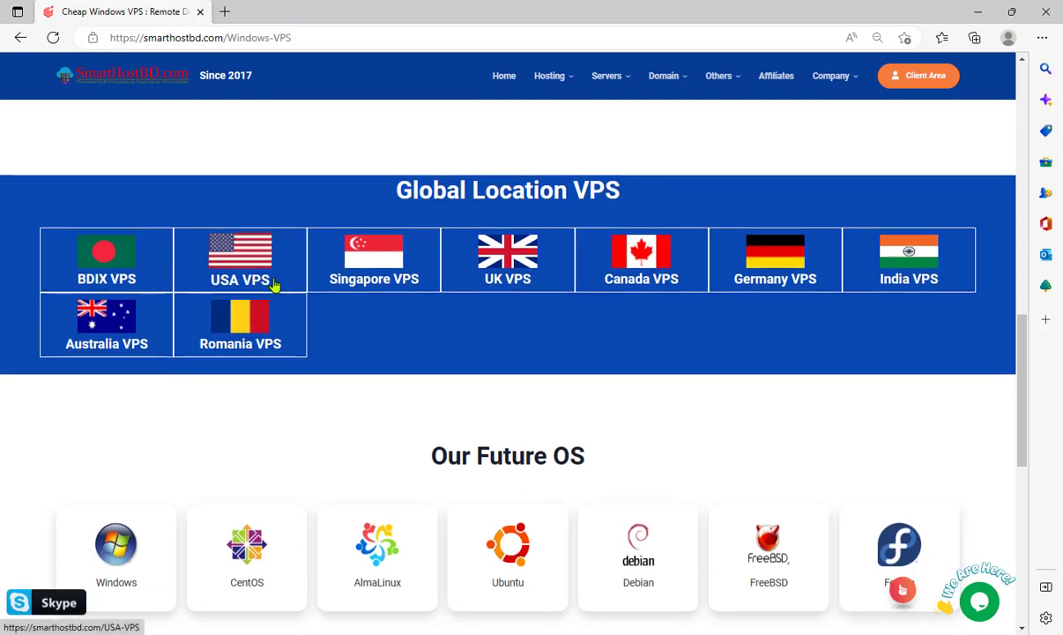
Step: Open the USA VPS plans page and highlight the 32 GB Dedicated RAM line
click(247, 259)
scroll(516, 294, down, 10)
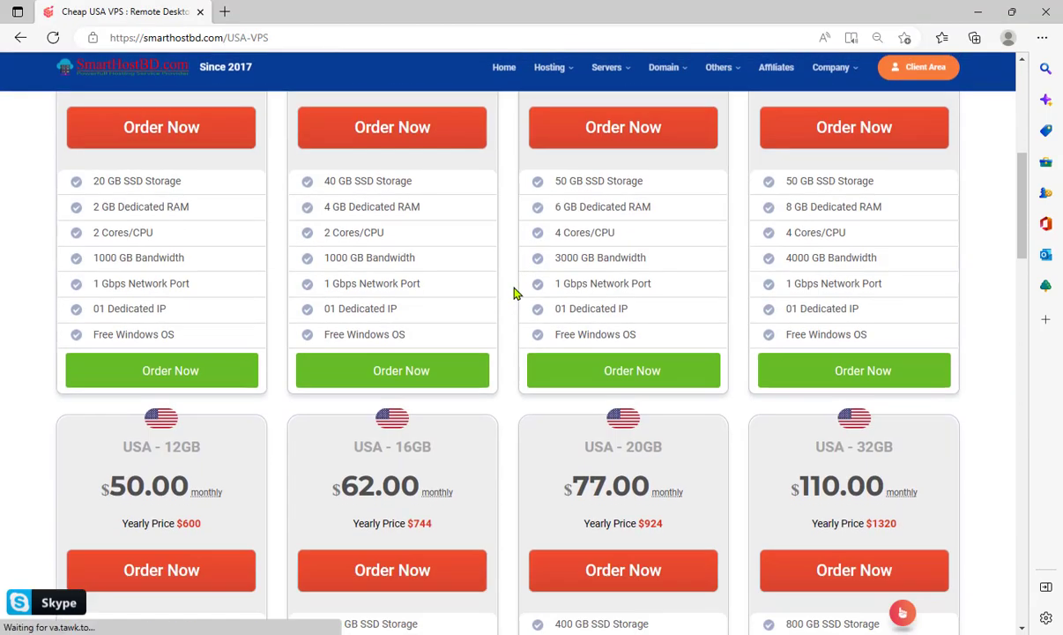
scroll(519, 291, up, 3)
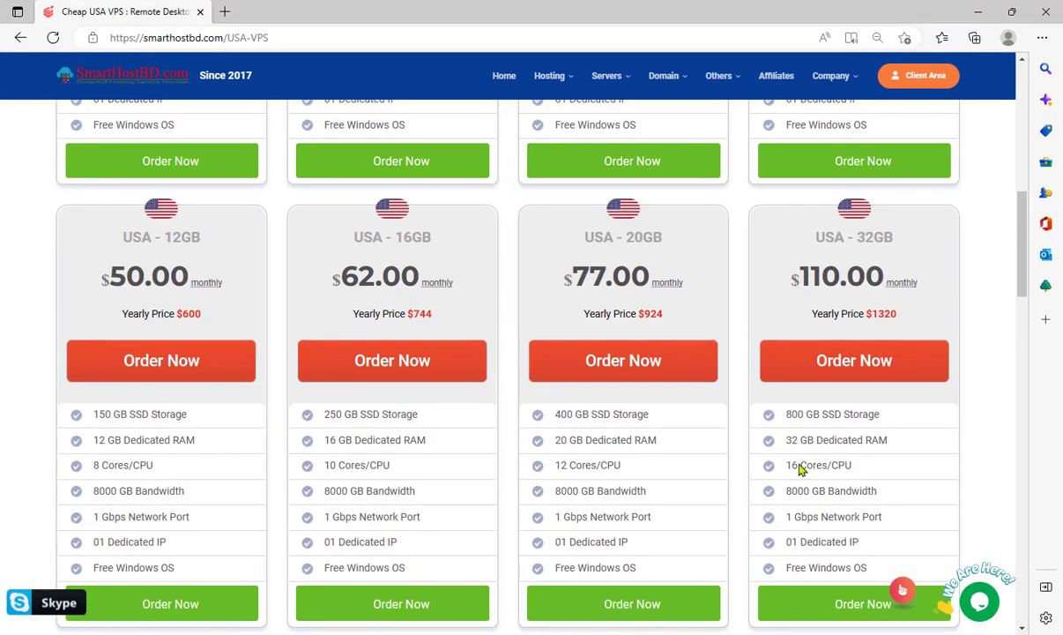
drag(787, 442, 894, 447)
scroll(846, 424, up, 6)
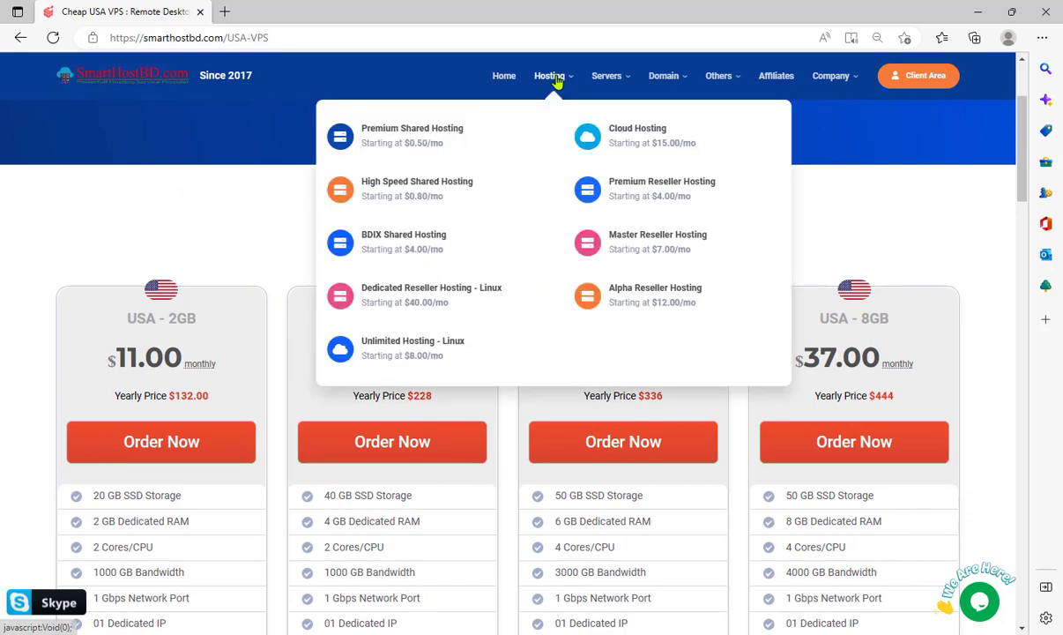
mouse_move(606, 77)
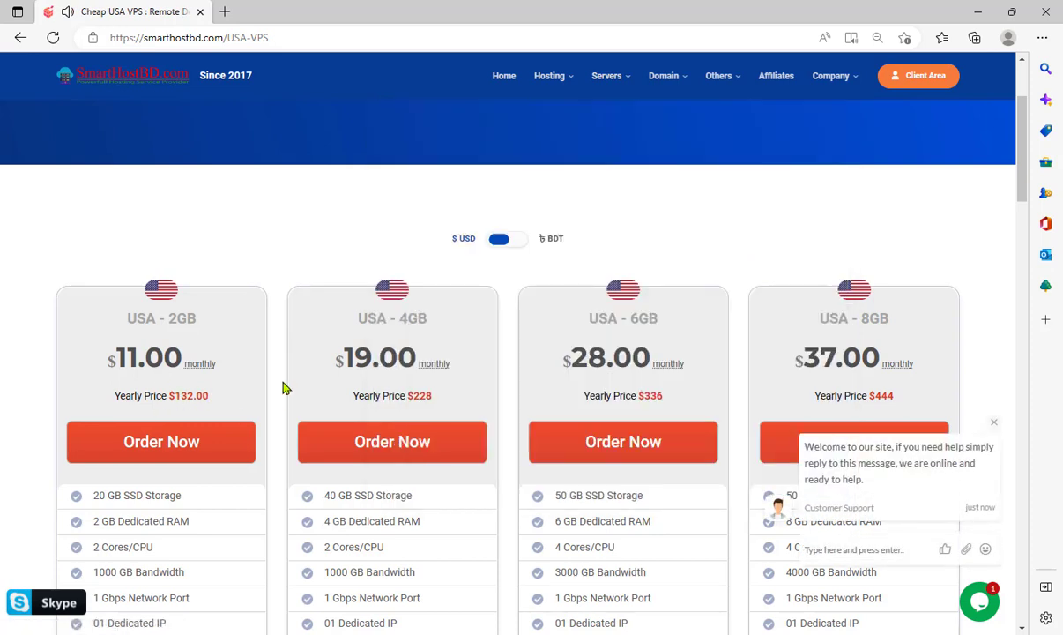
Step: Close the chat welcome message and highlight the USA-2GB plan's 20 GB SSD Storage
click(993, 422)
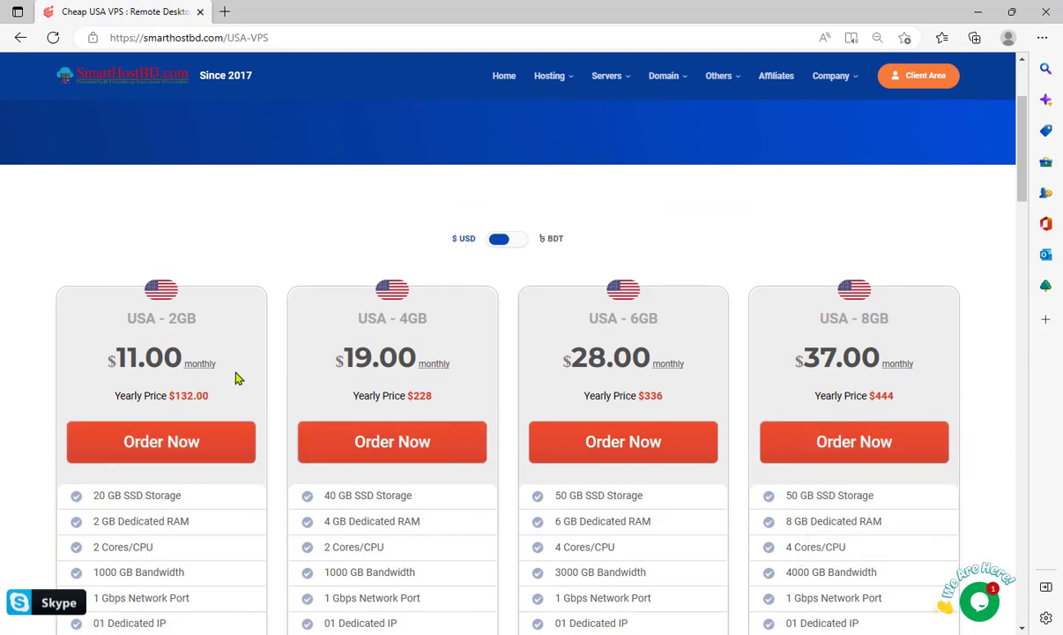
scroll(220, 374, down, 1)
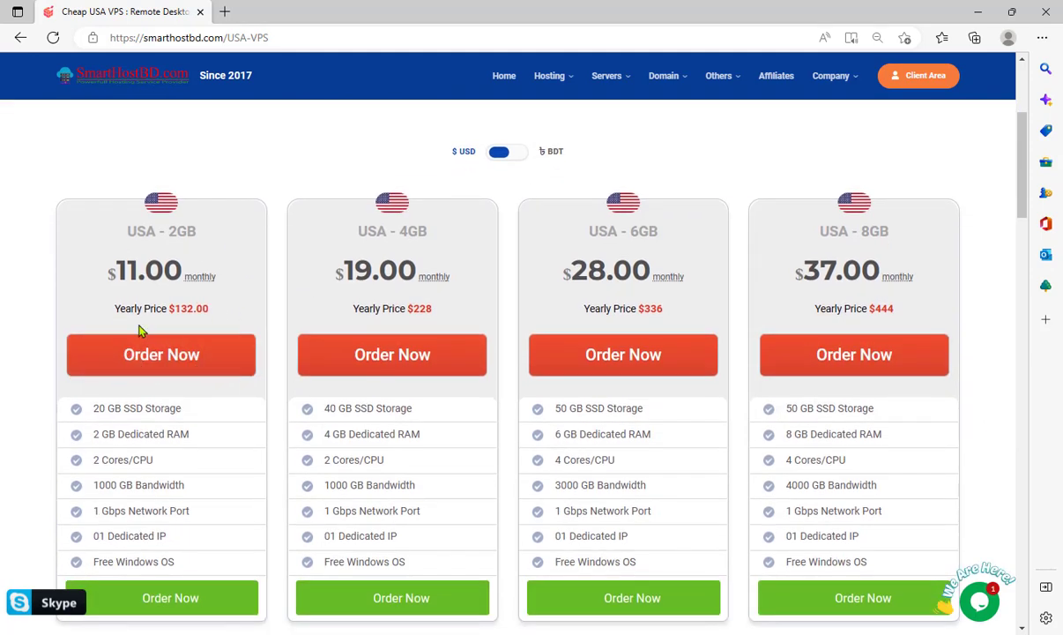
drag(93, 408, 196, 408)
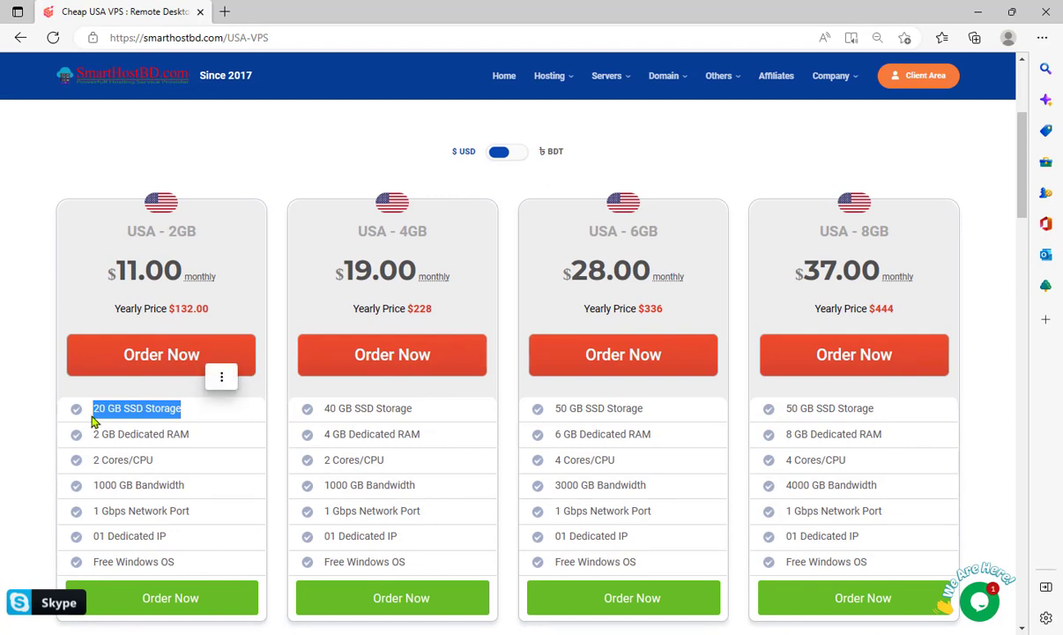
drag(94, 408, 185, 412)
Step: Highlight the USA-2GB lines: 2 GB RAM, 2 cores, 1000 GB bandwidth, 1 Gbps port, IP, Windows OS
drag(95, 434, 194, 431)
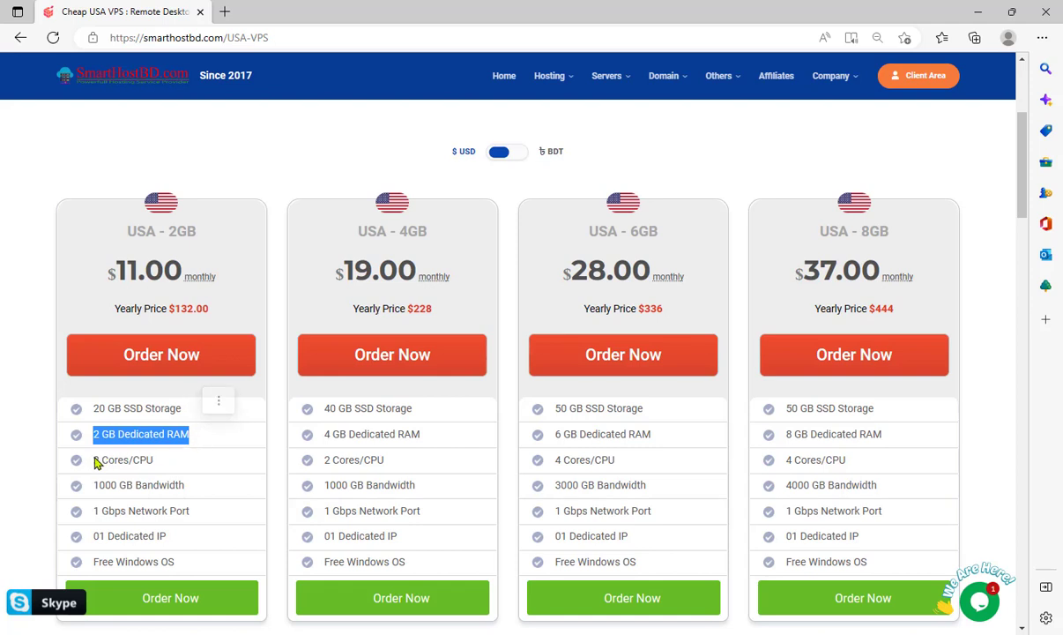
drag(94, 460, 155, 459)
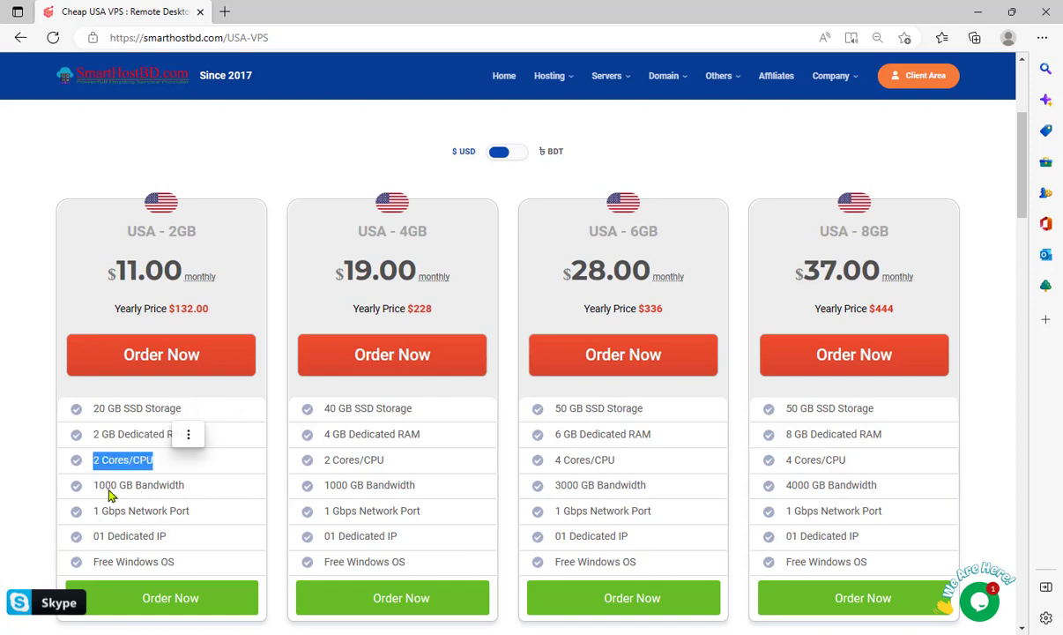
drag(94, 485, 199, 484)
drag(93, 511, 194, 514)
drag(94, 538, 94, 567)
triple_click(159, 434)
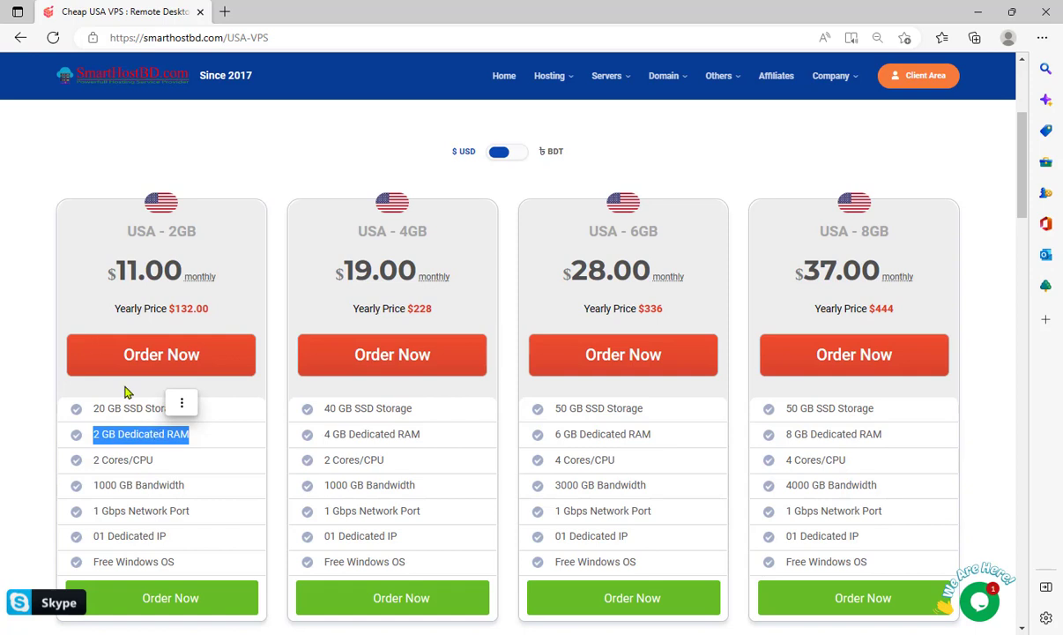
Step: Highlight the USA-2GB plan's 2 GB Dedicated RAM, 2 Cores/CPU and 20 GB SSD lines
click(133, 240)
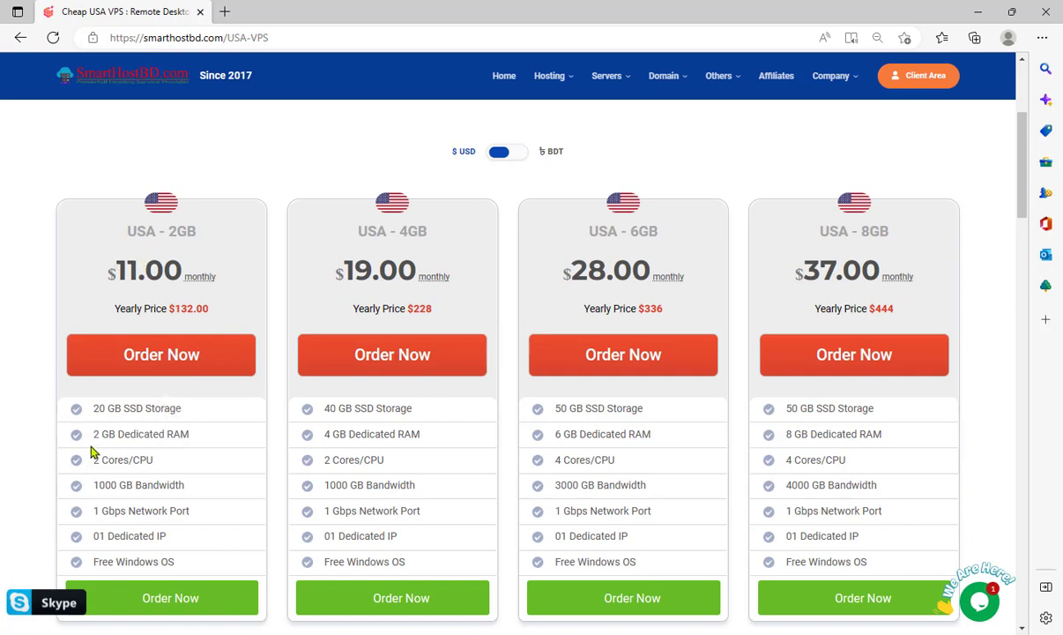
drag(94, 433, 203, 446)
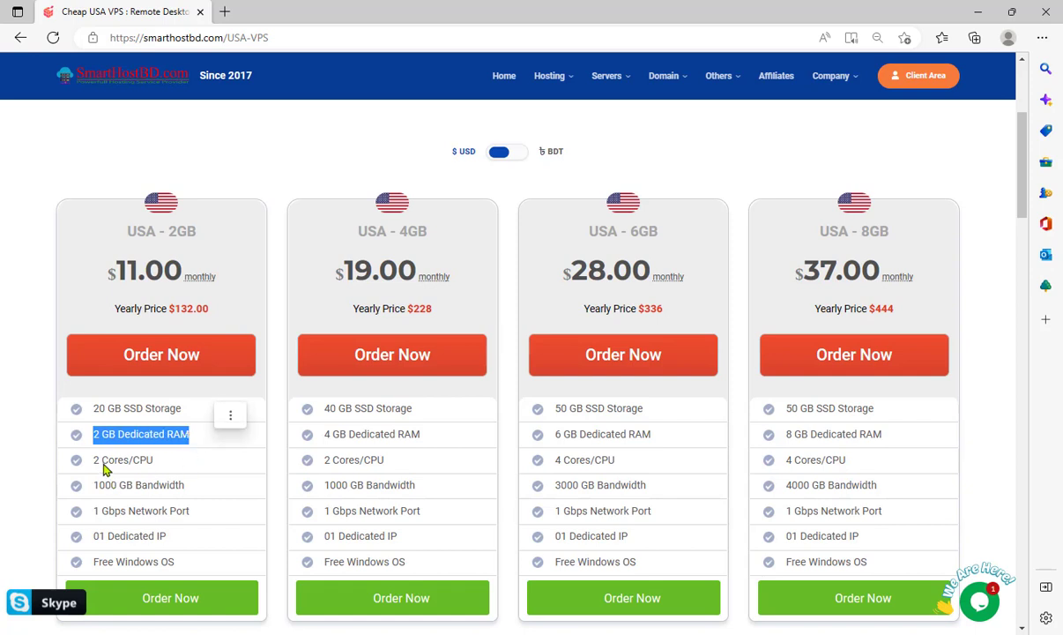
drag(92, 460, 150, 462)
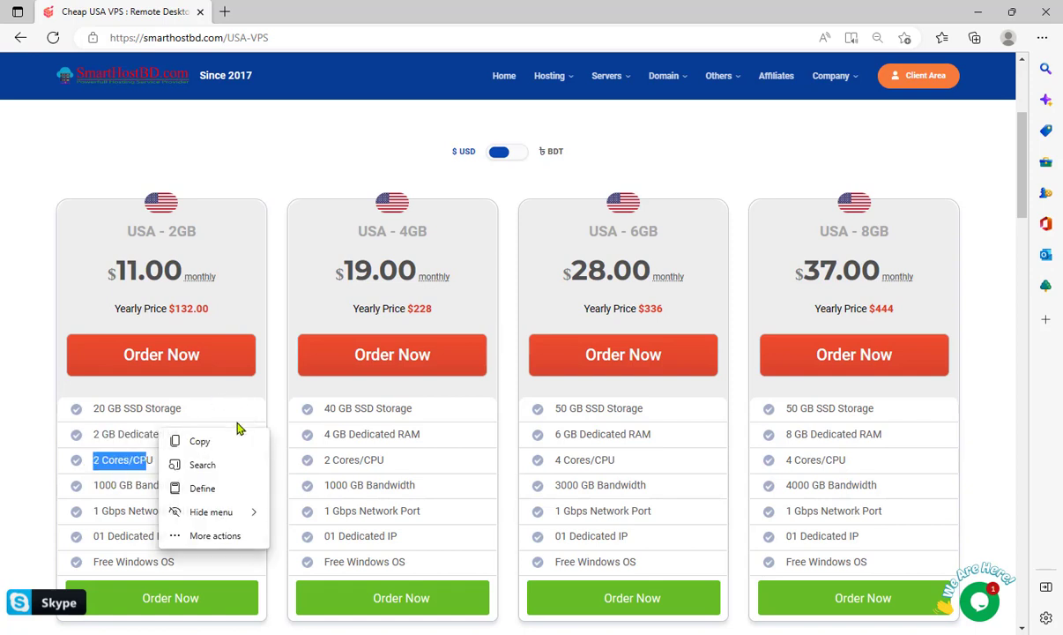
drag(210, 407, 89, 415)
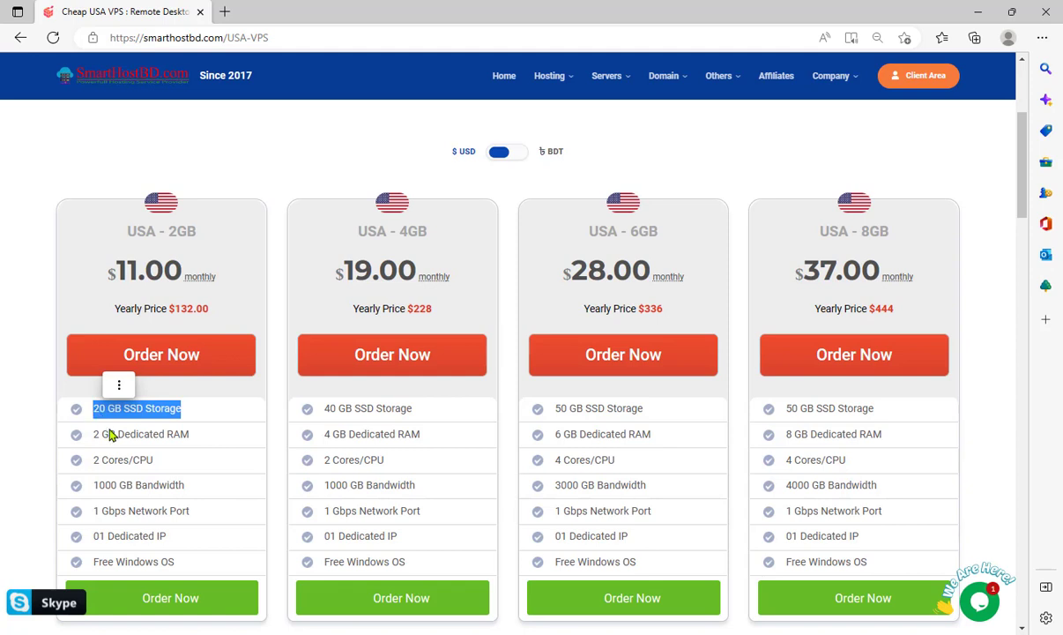
click(115, 435)
drag(92, 436, 191, 438)
click(88, 460)
drag(88, 460, 175, 465)
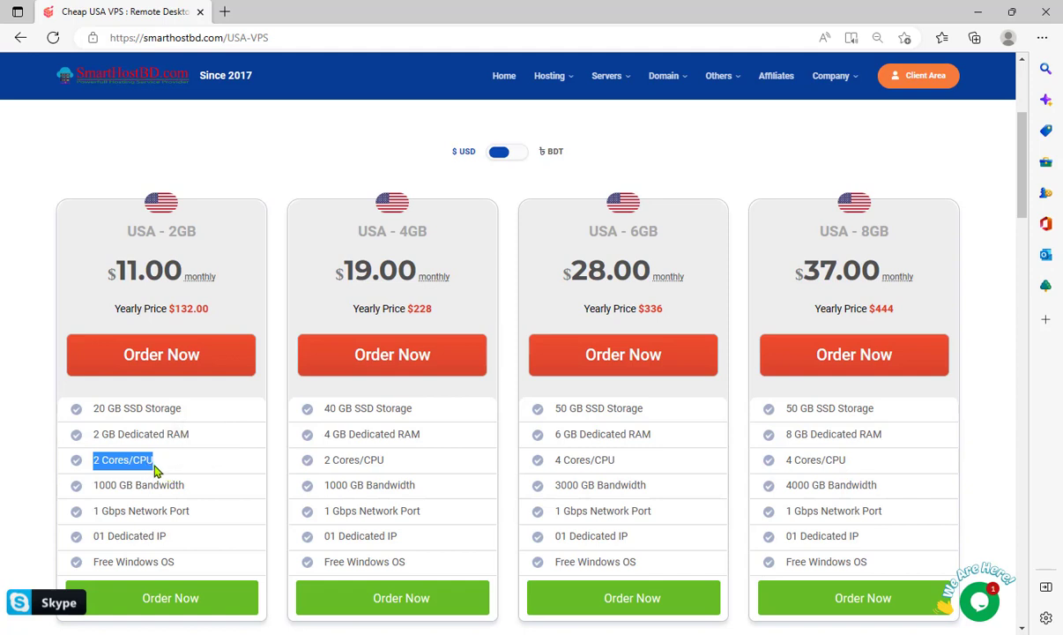
click(155, 471)
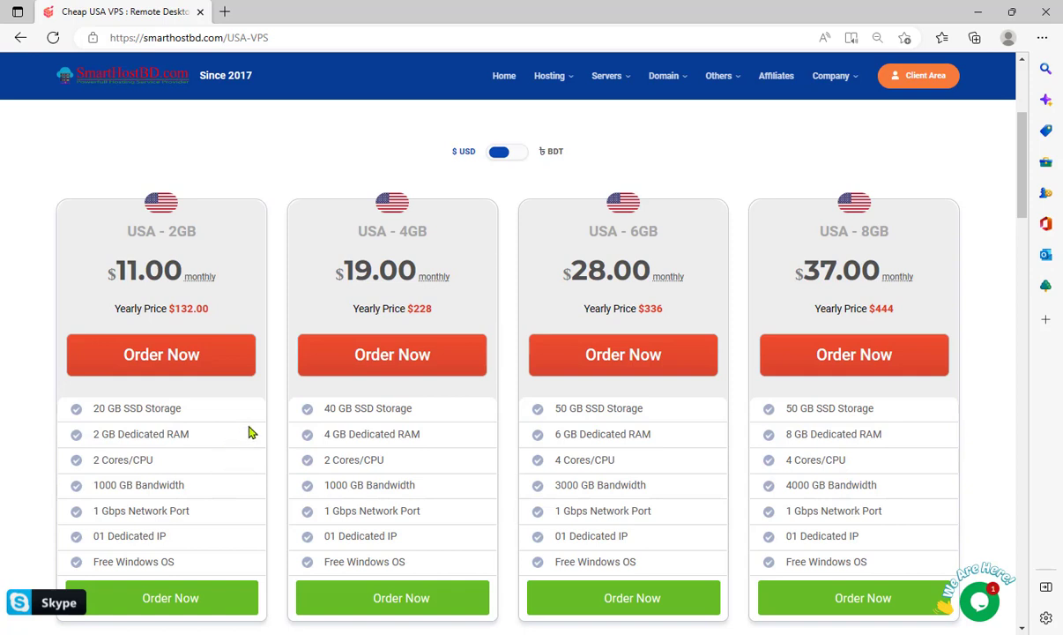
Step: Compare the USA-2GB $11.00 price with the USA-4GB name and price, then review the 2GB card
drag(103, 276, 220, 265)
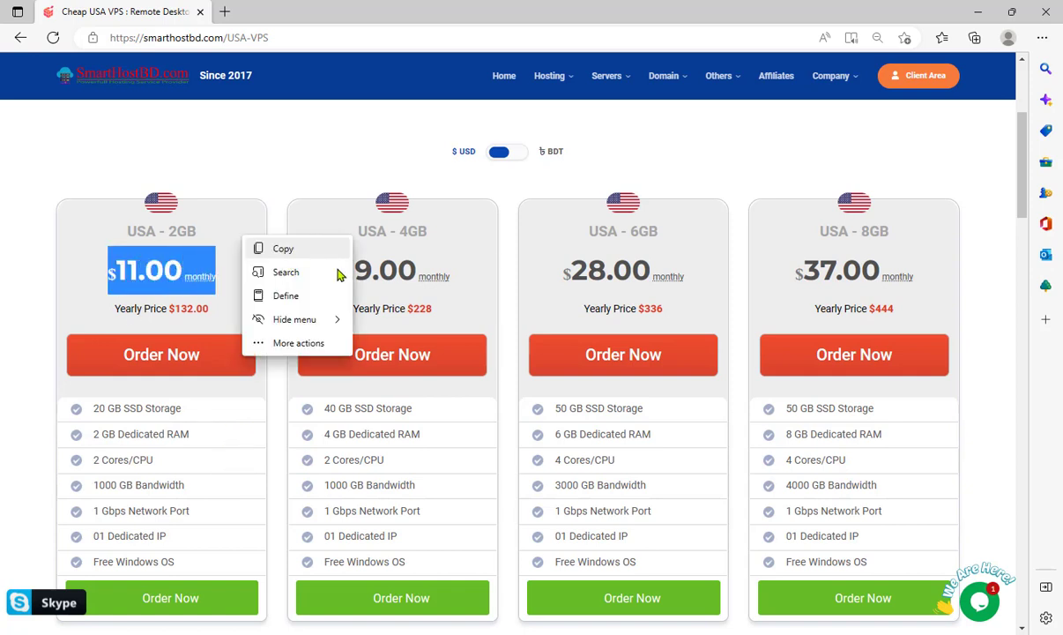
drag(350, 224, 404, 254)
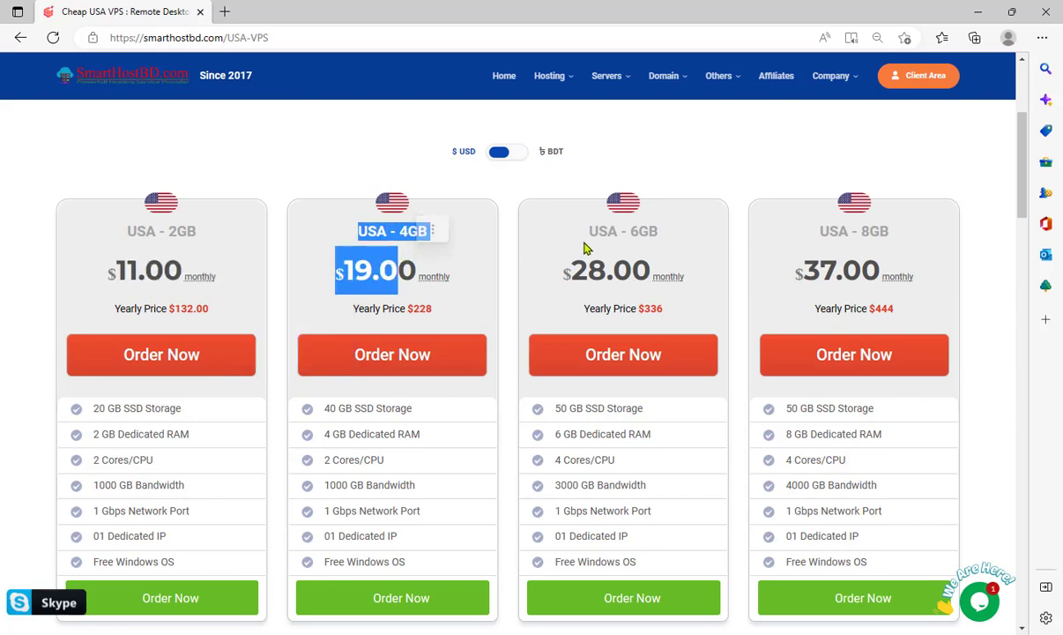
drag(588, 264, 639, 310)
scroll(602, 288, down, 1)
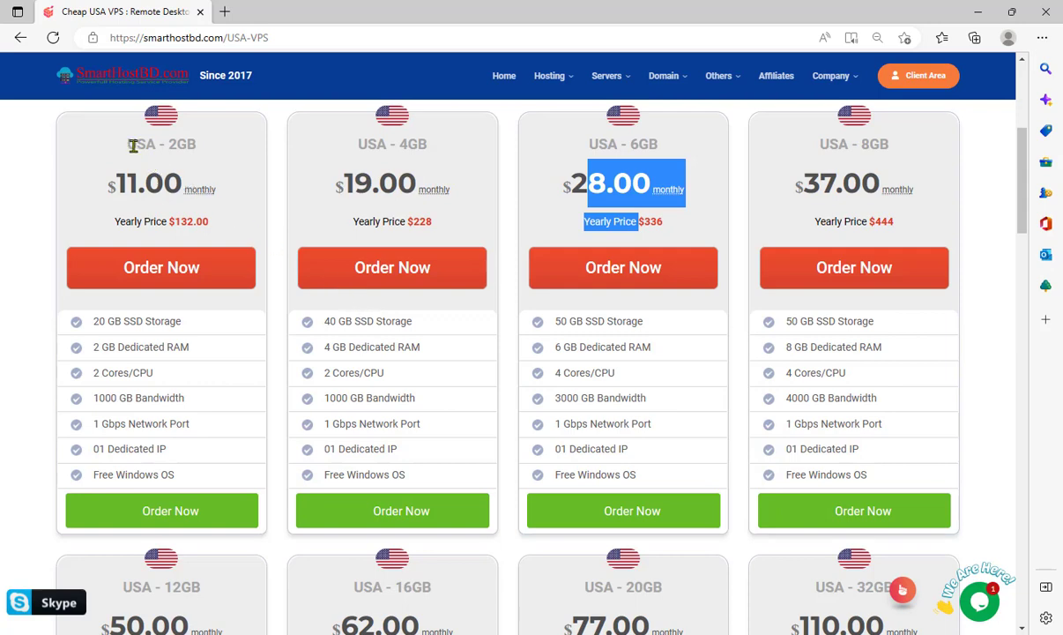
drag(127, 144, 255, 475)
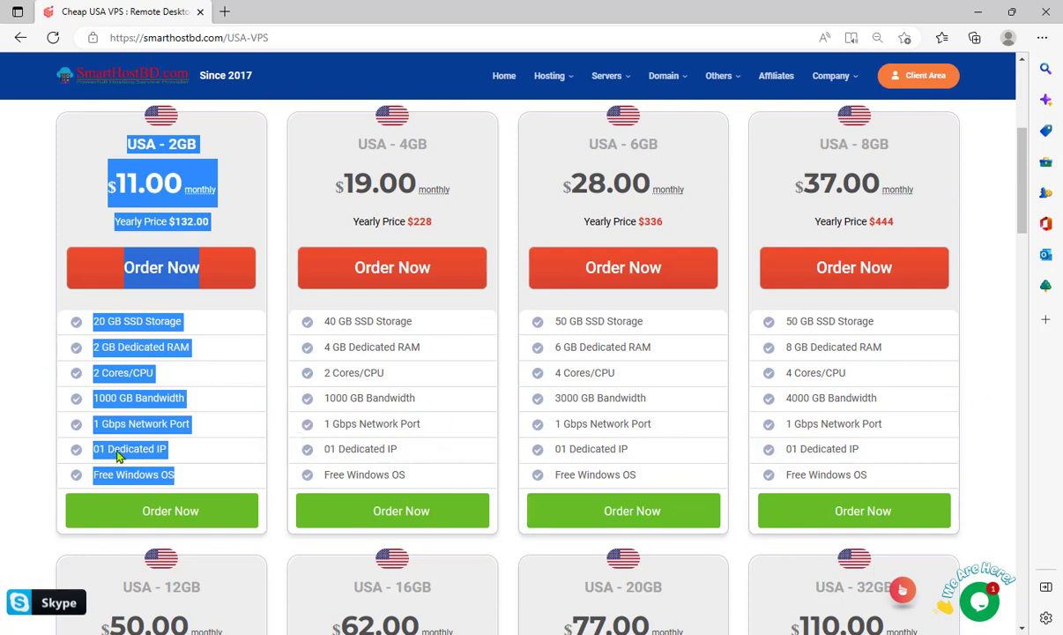
click(134, 310)
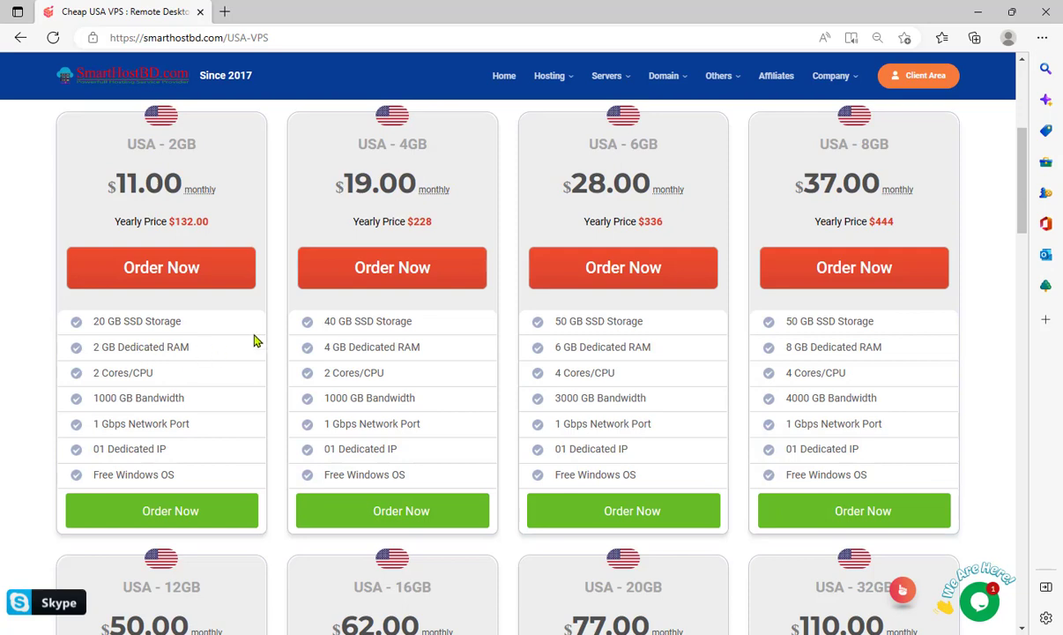
drag(167, 372, 189, 348)
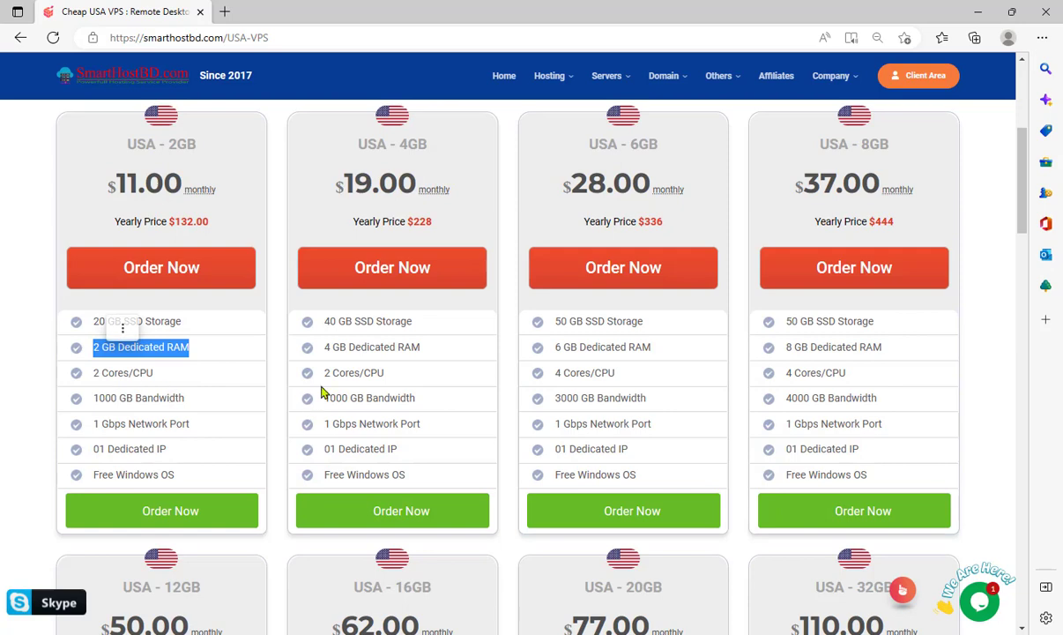
click(158, 321)
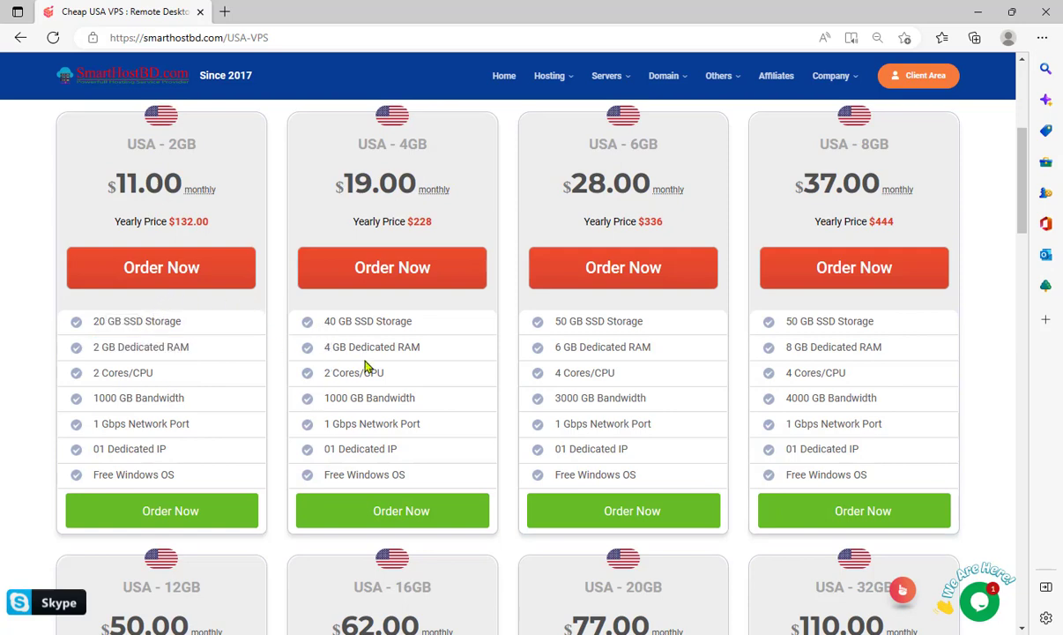
Step: Highlight the 4GB plan's 40 GB SSD Storage, 4 GB Dedicated RAM and CPU cores
drag(325, 321, 418, 326)
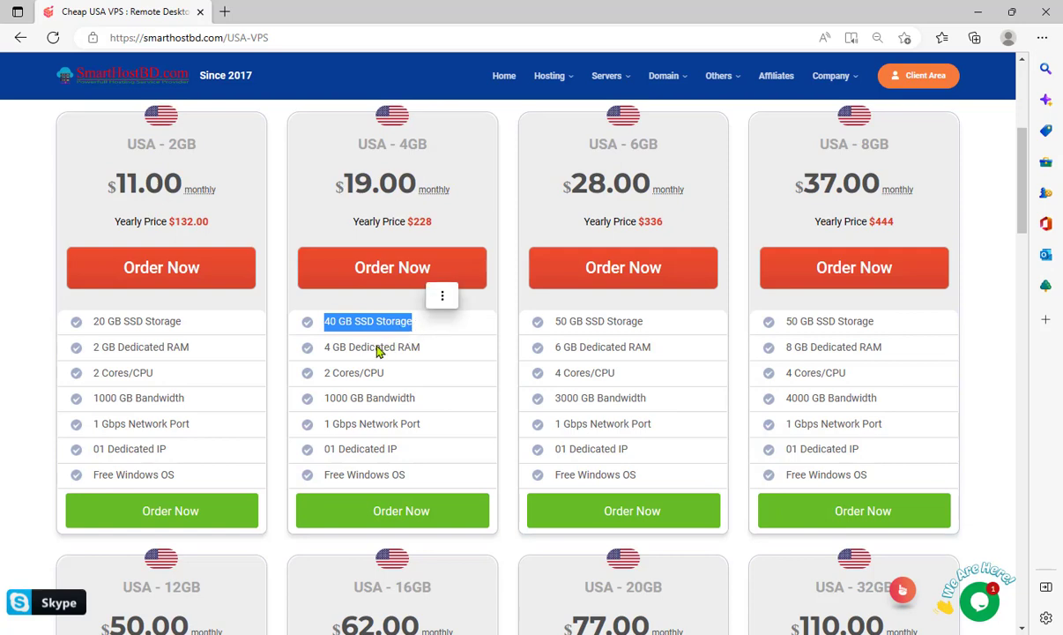
click(325, 347)
drag(325, 346, 421, 346)
drag(325, 373, 427, 467)
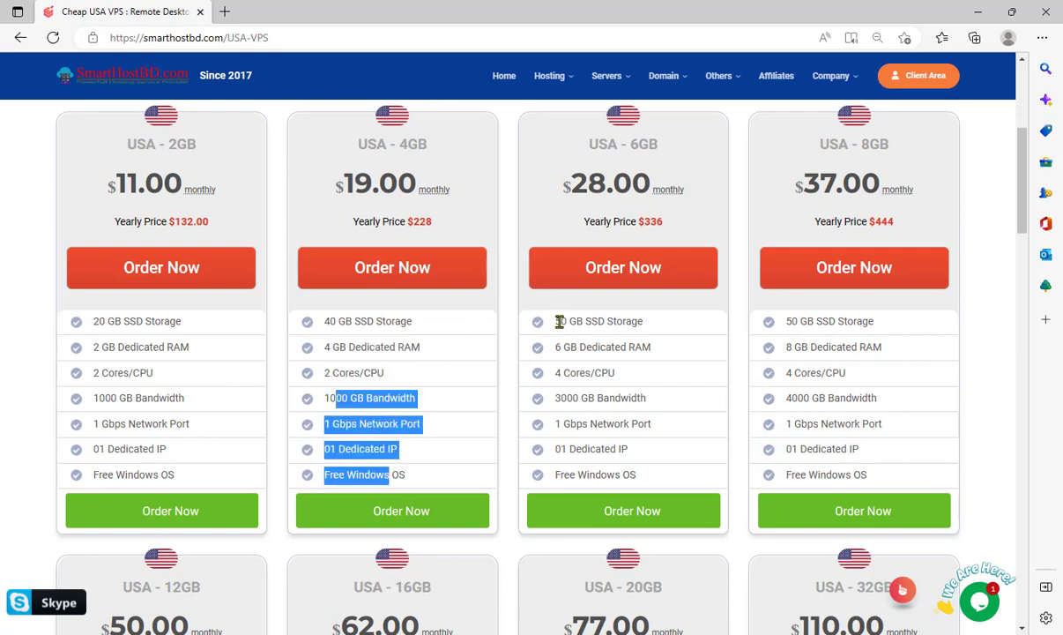
Step: Highlight the 6GB plan's 50 GB SSD, 6 GB RAM, 4 cores and 3000 GB bandwidth, then order USA-2GB
drag(561, 320, 612, 321)
drag(557, 348, 669, 328)
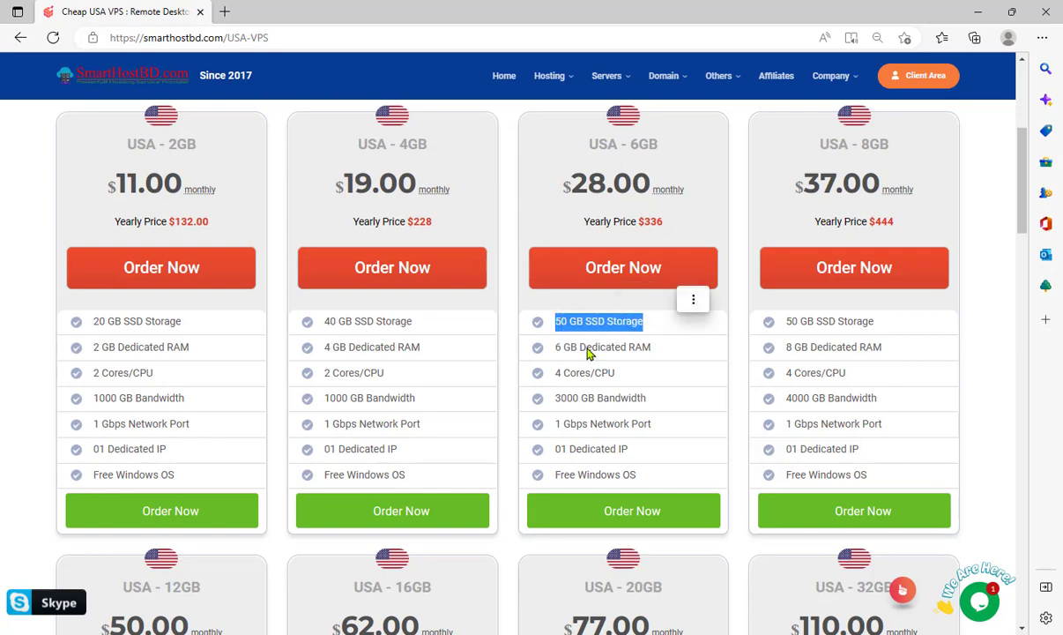
drag(556, 348, 627, 348)
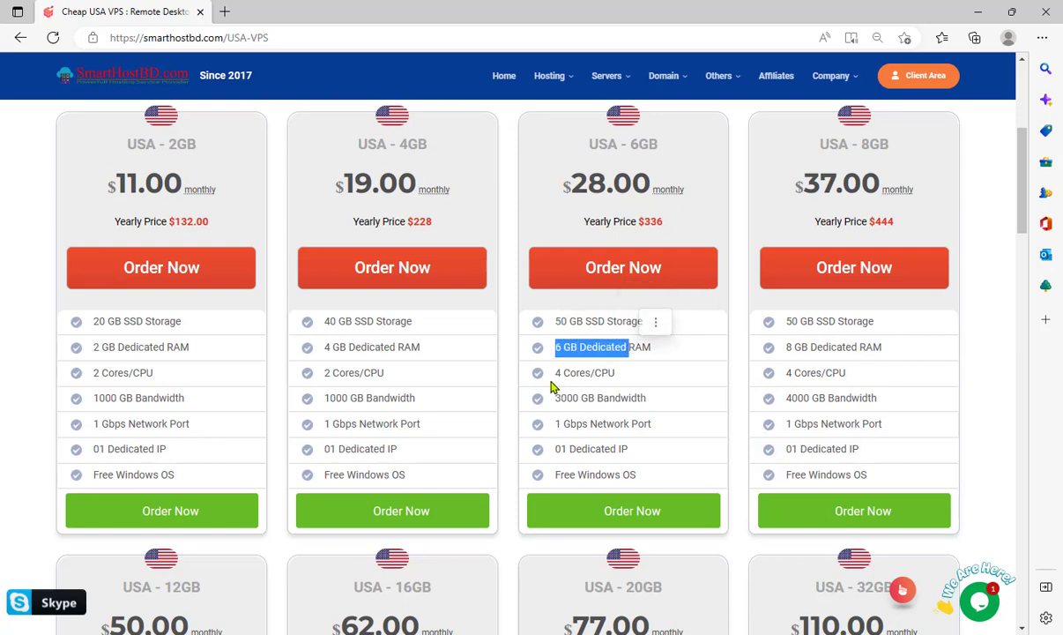
drag(556, 378, 617, 374)
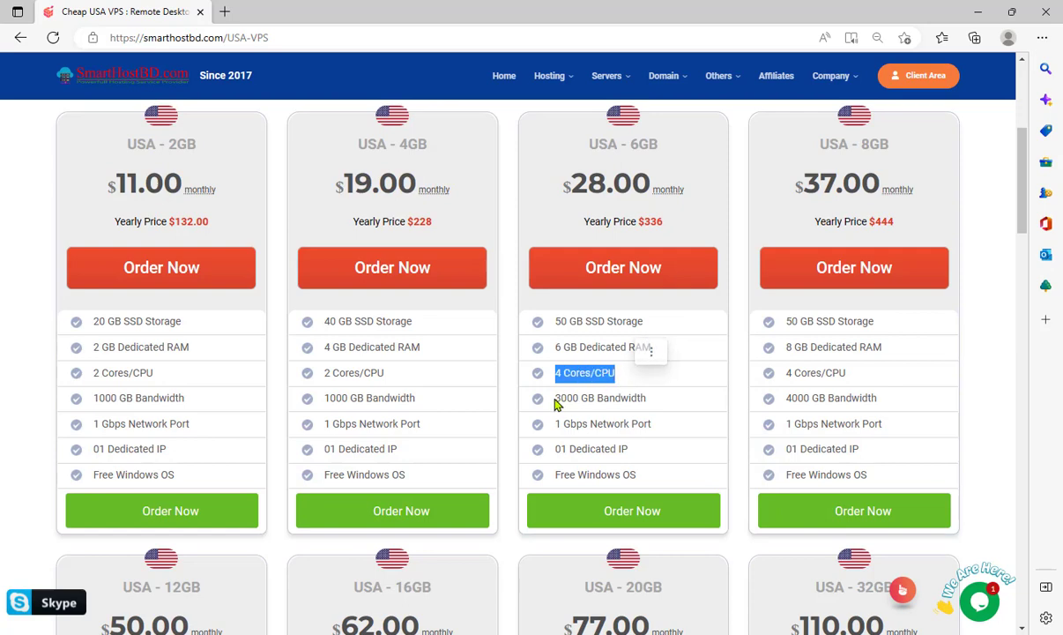
drag(556, 397, 644, 398)
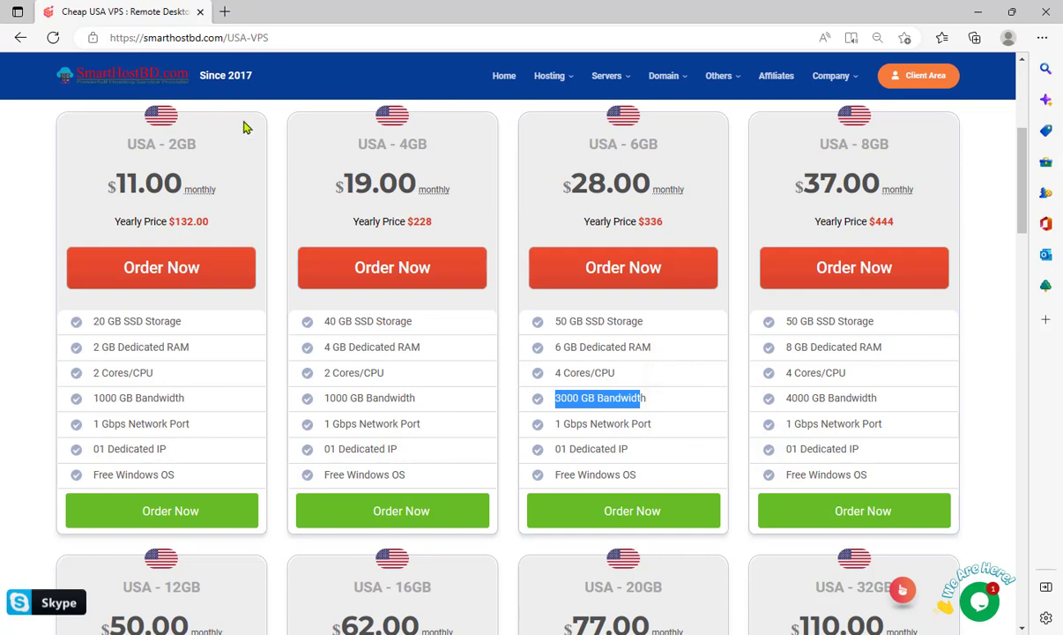
click(157, 340)
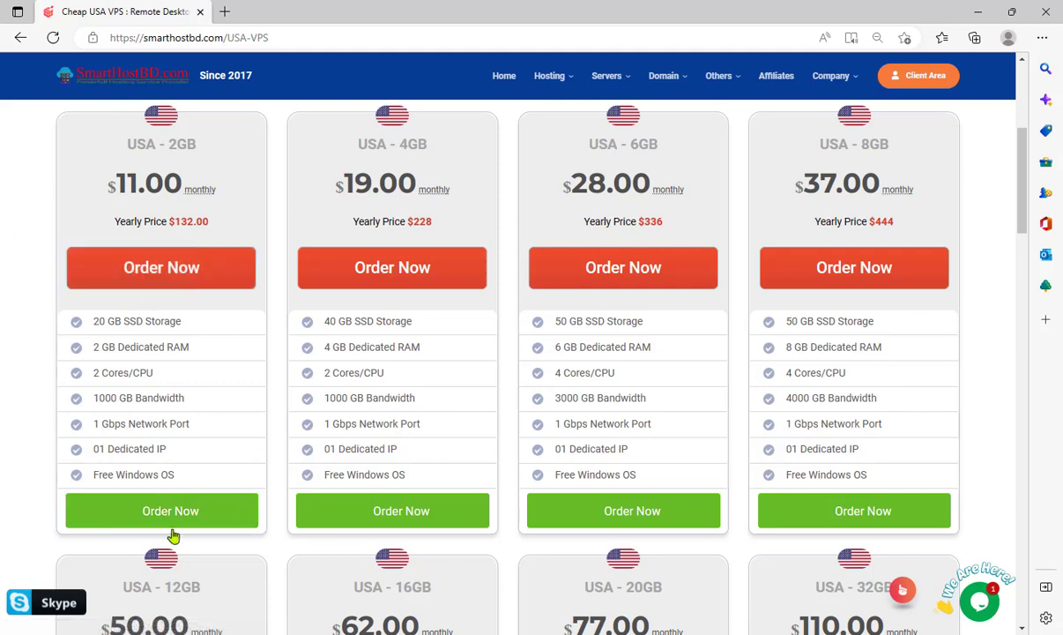
click(195, 517)
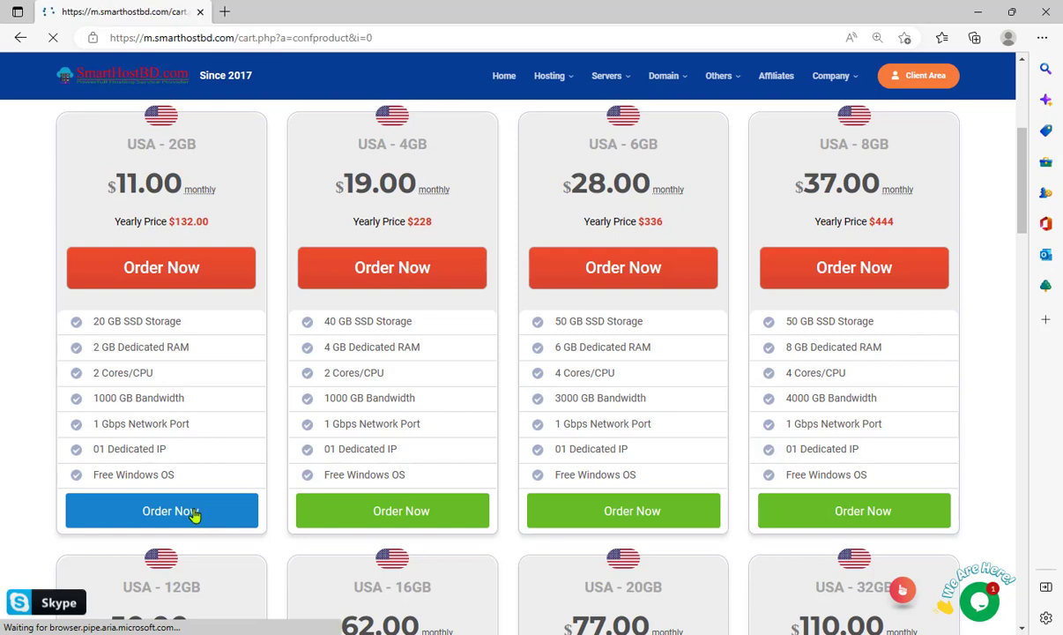
Step: Check the monthly billing cycle and the $12.00 USD order summary, then bring up the currency list
scroll(308, 441, down, 2)
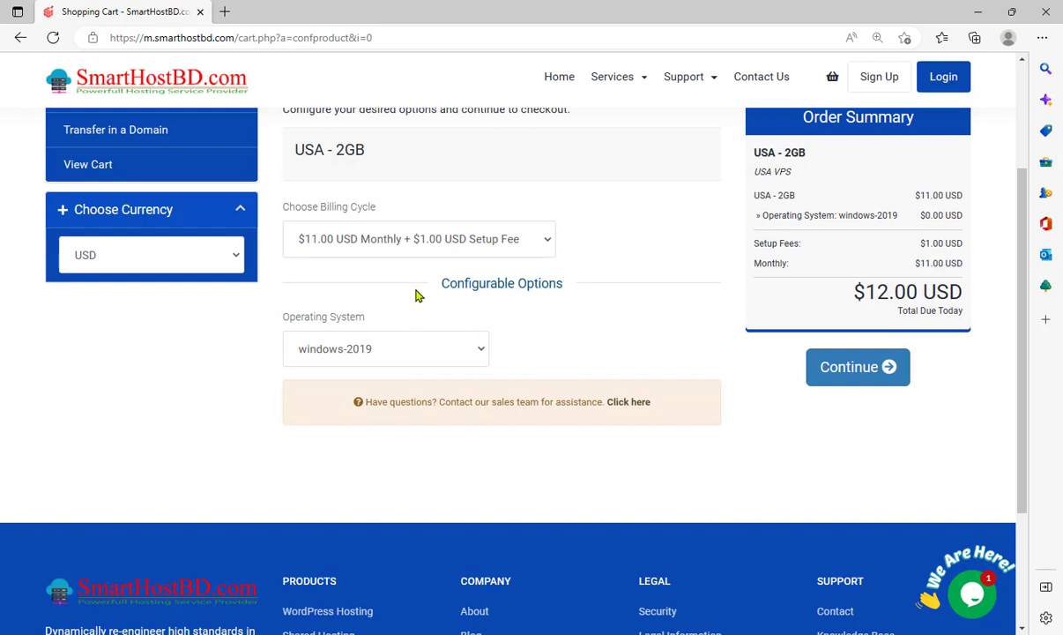
click(385, 240)
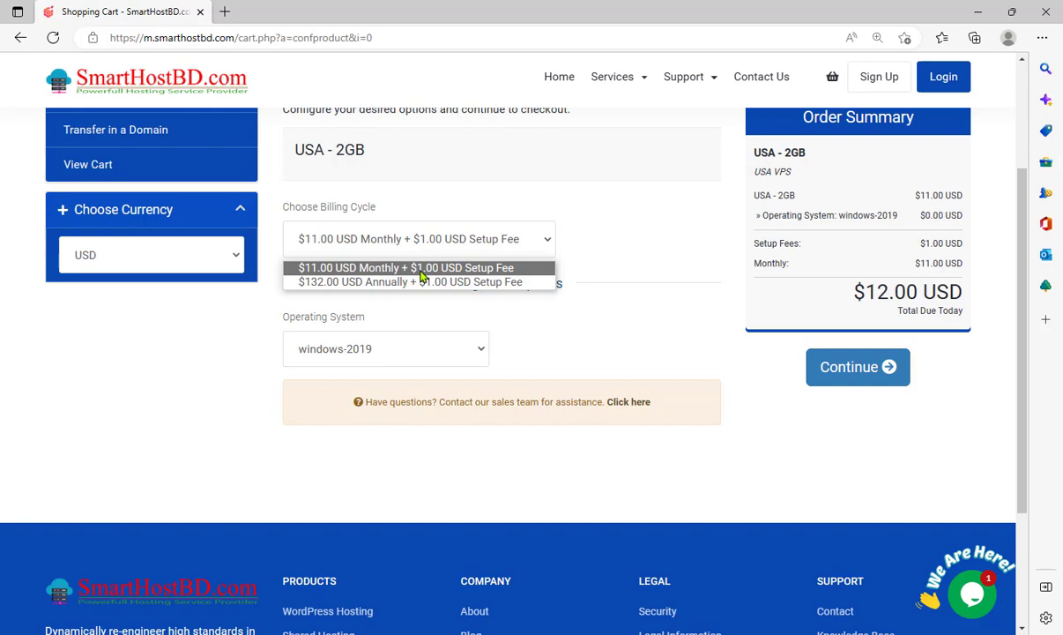
drag(868, 251, 996, 264)
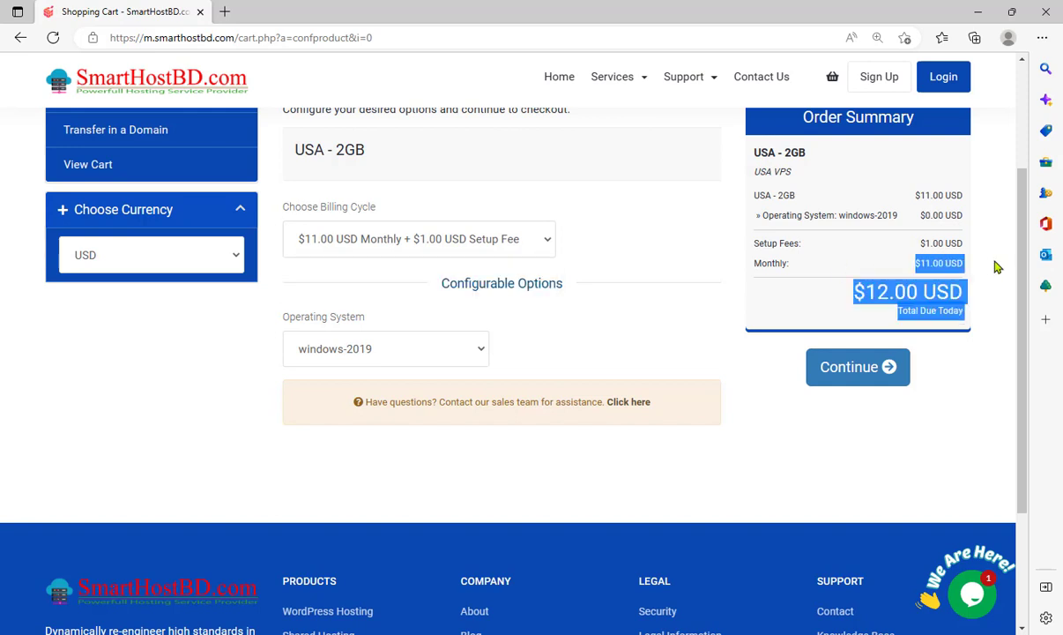
scroll(681, 209, up, 2)
scroll(706, 229, up, 1)
click(745, 247)
scroll(596, 338, down, 3)
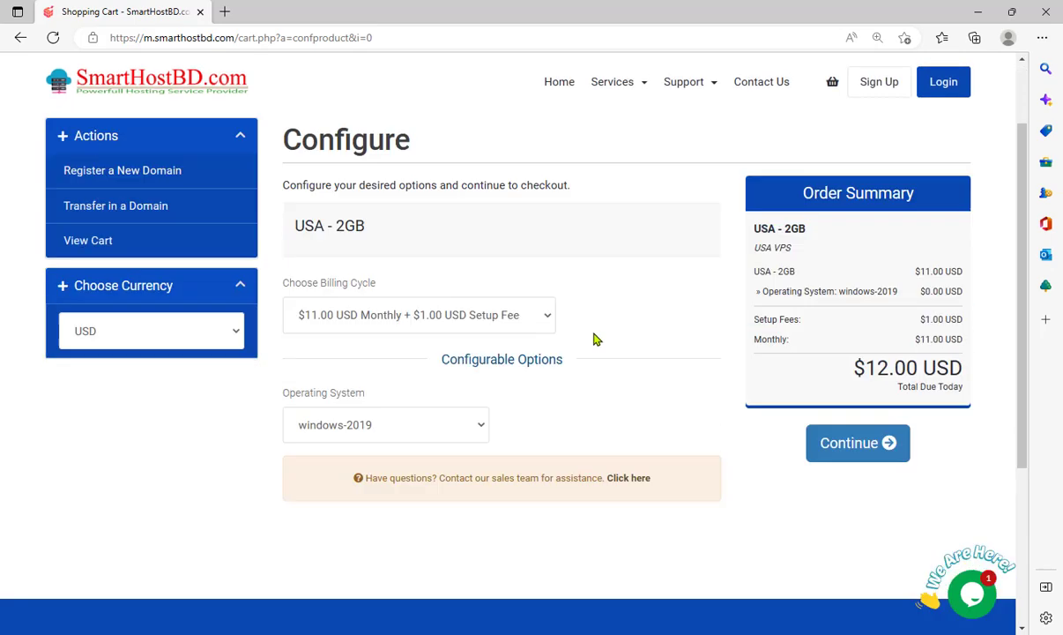
click(218, 253)
Step: Switch the currency to BDT so the order totals ৳1200.00BDT due today
click(161, 298)
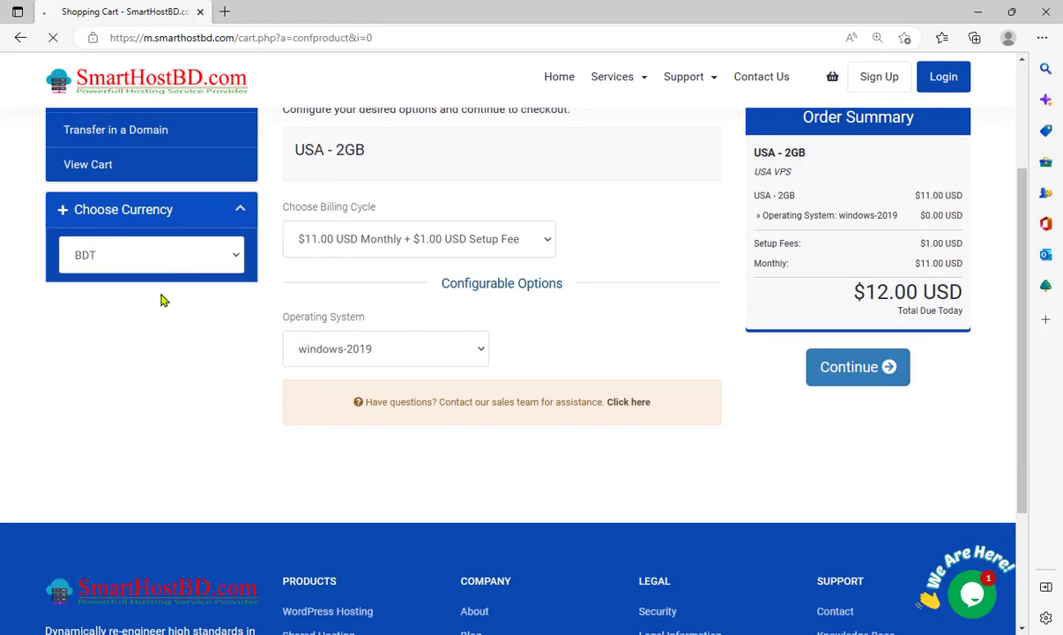
scroll(220, 330, down, 3)
scroll(526, 363, up, 1)
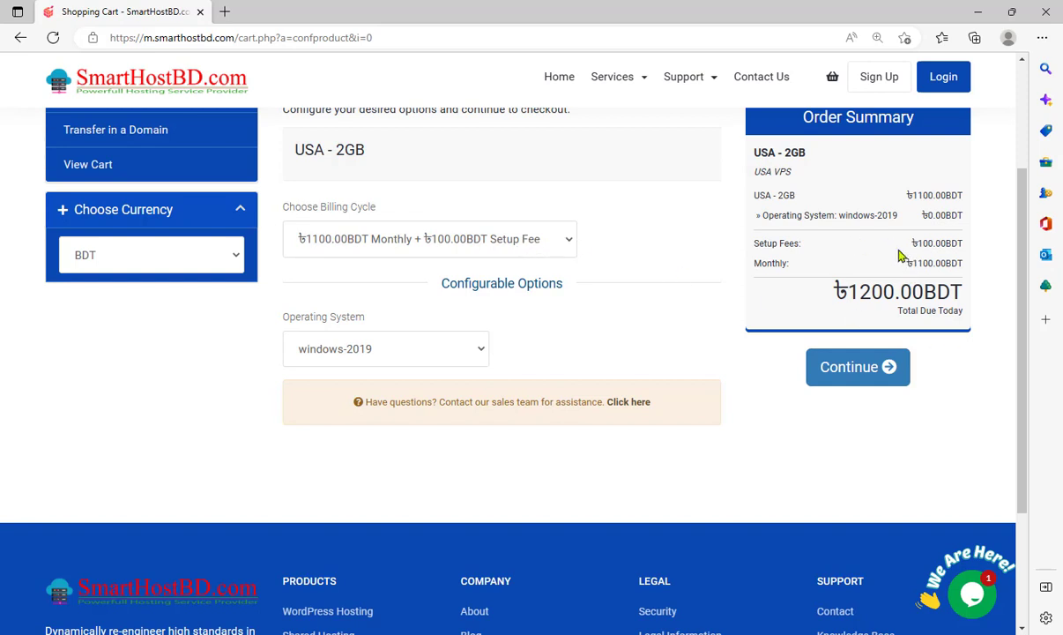
drag(908, 245, 964, 265)
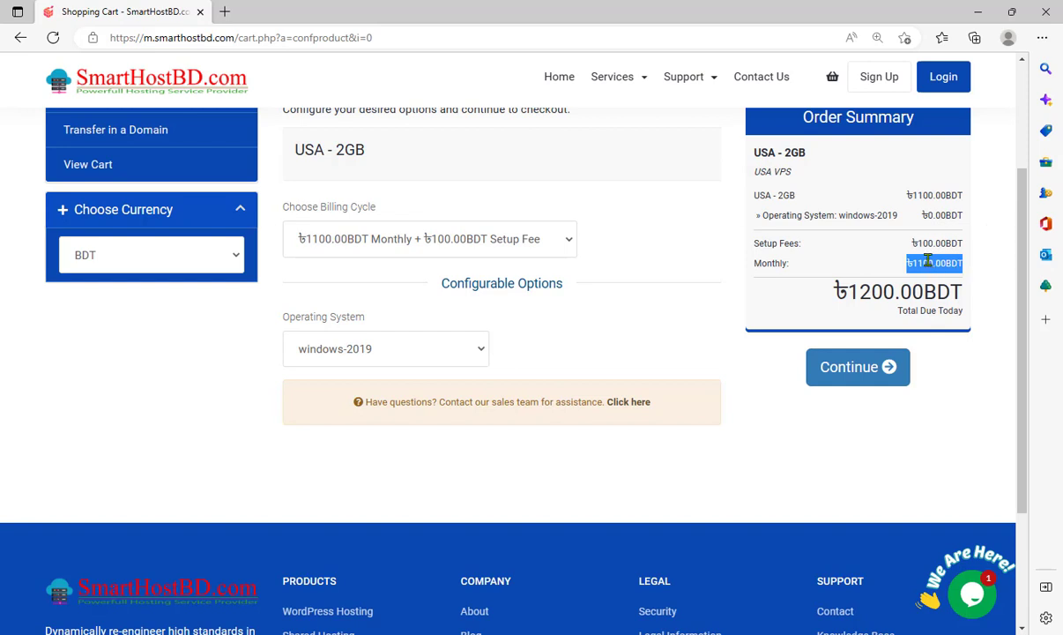
Step: Keep windows-2019 as the operating system and continue to the cart review
click(443, 348)
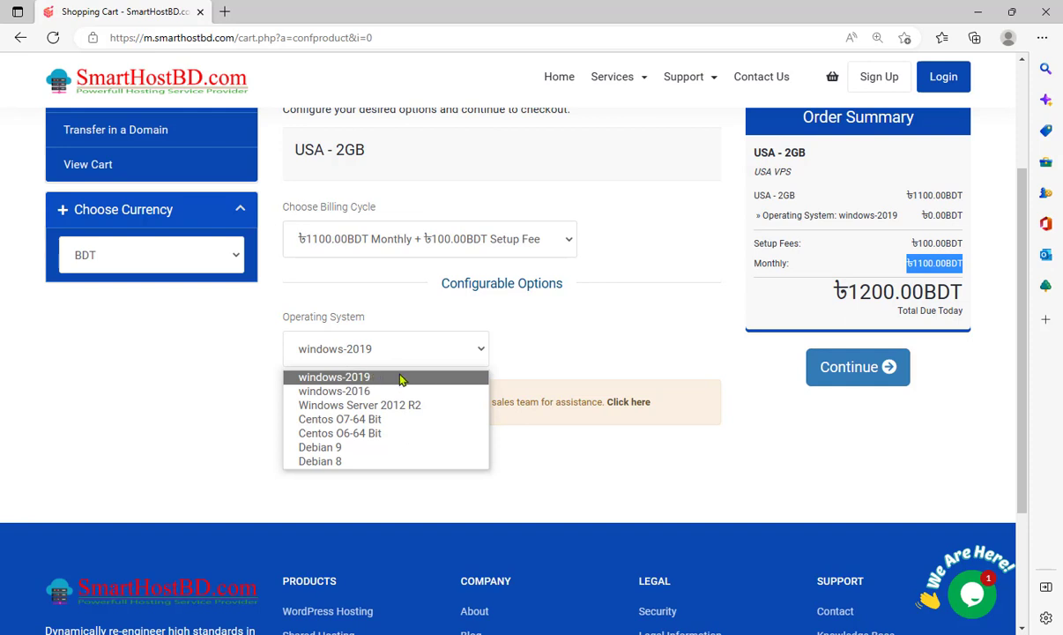
click(400, 379)
scroll(400, 379, up, 1)
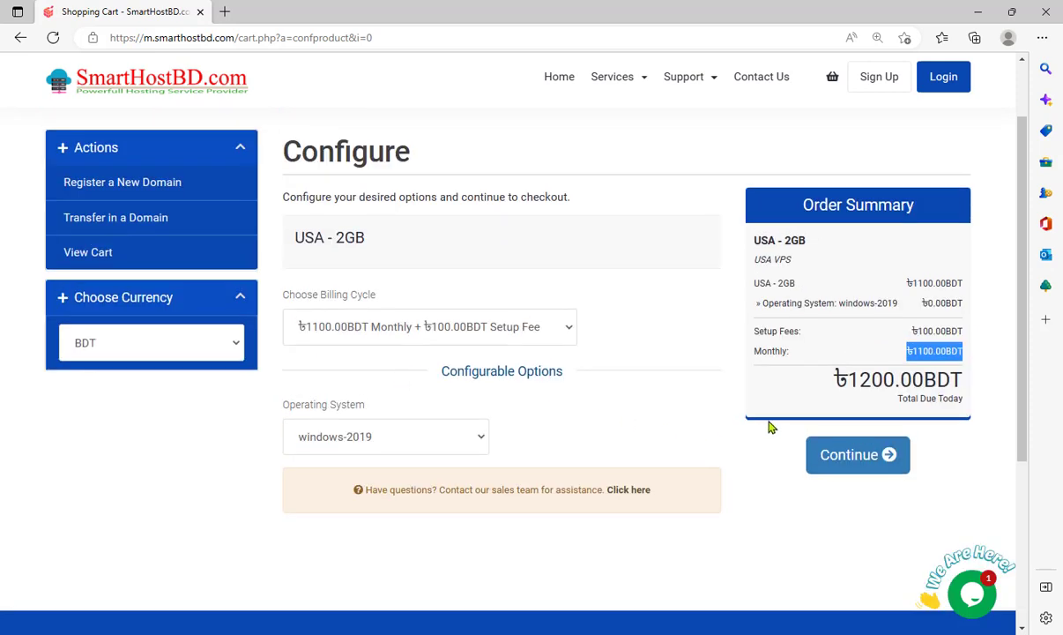
click(881, 458)
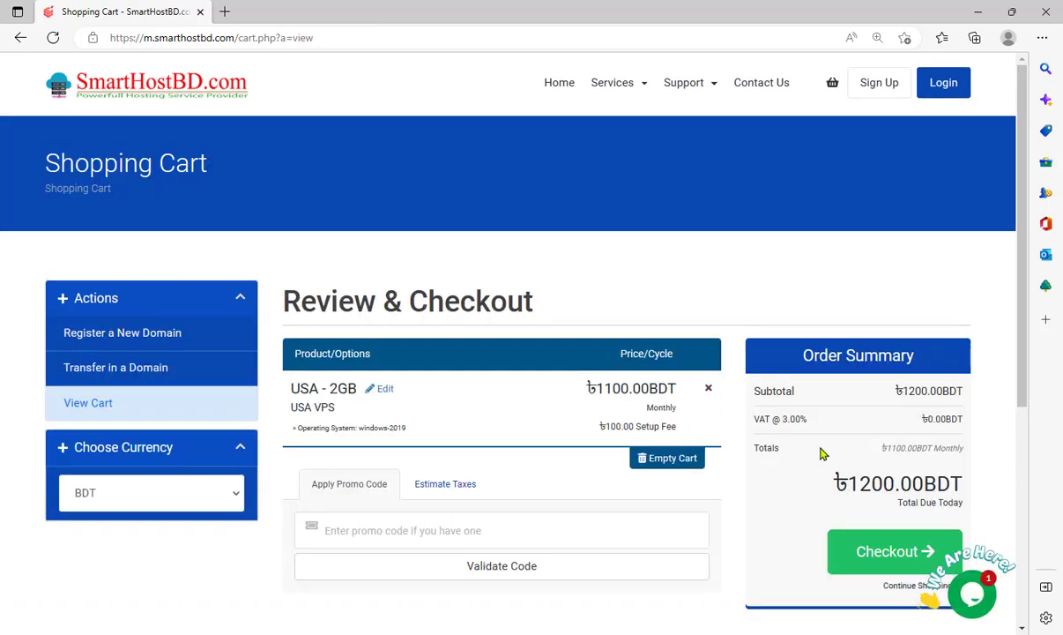
Step: Review the USA - 2GB cart with windows-2019 at ৳1200.00BDT and proceed to checkout
scroll(881, 511, down, 2)
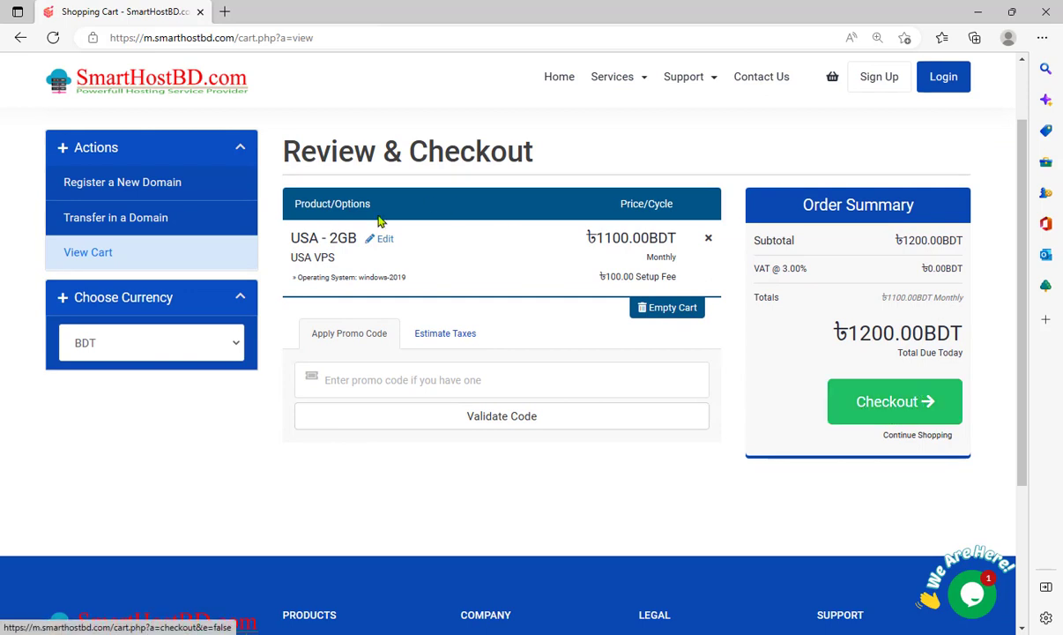
click(520, 376)
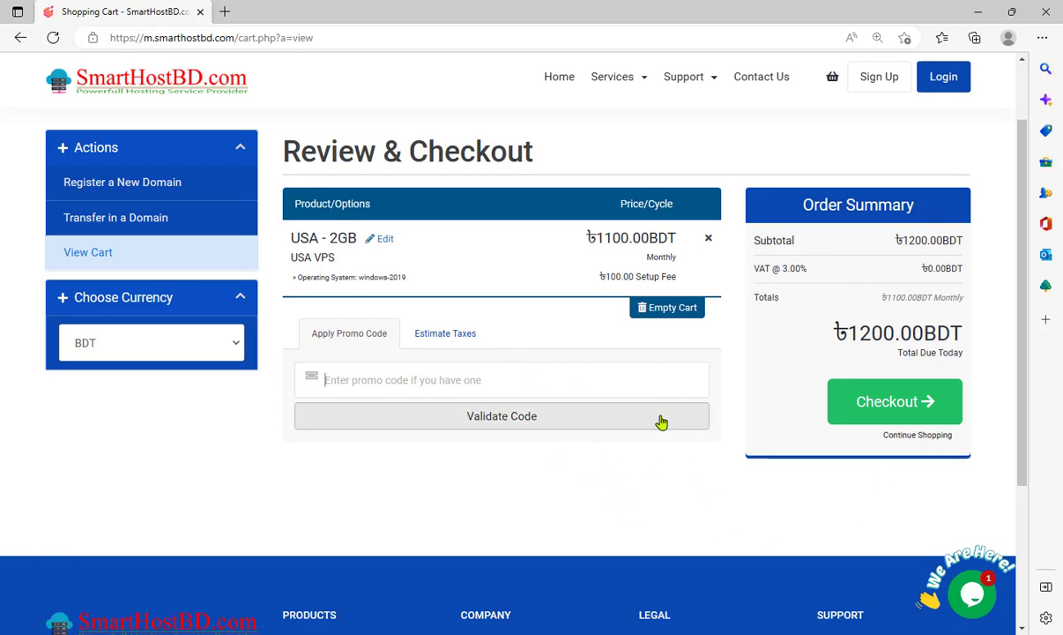
click(887, 418)
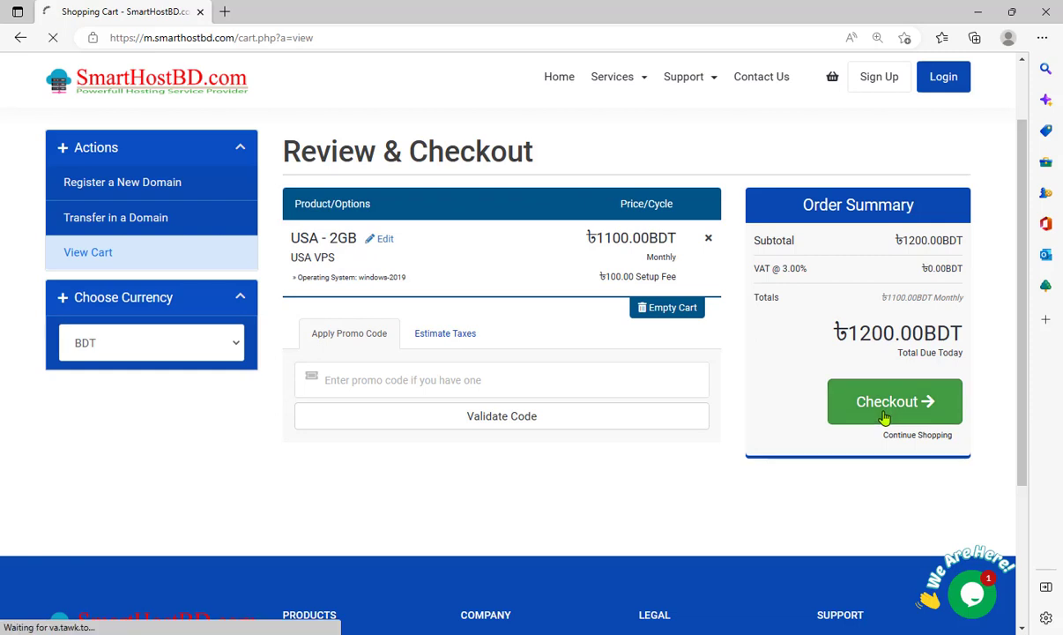
Step: Scroll through the Checkout form's Personal Information, Billing Address and Payment Details sections for the ৳1200.00BDT order
scroll(555, 432, down, 3)
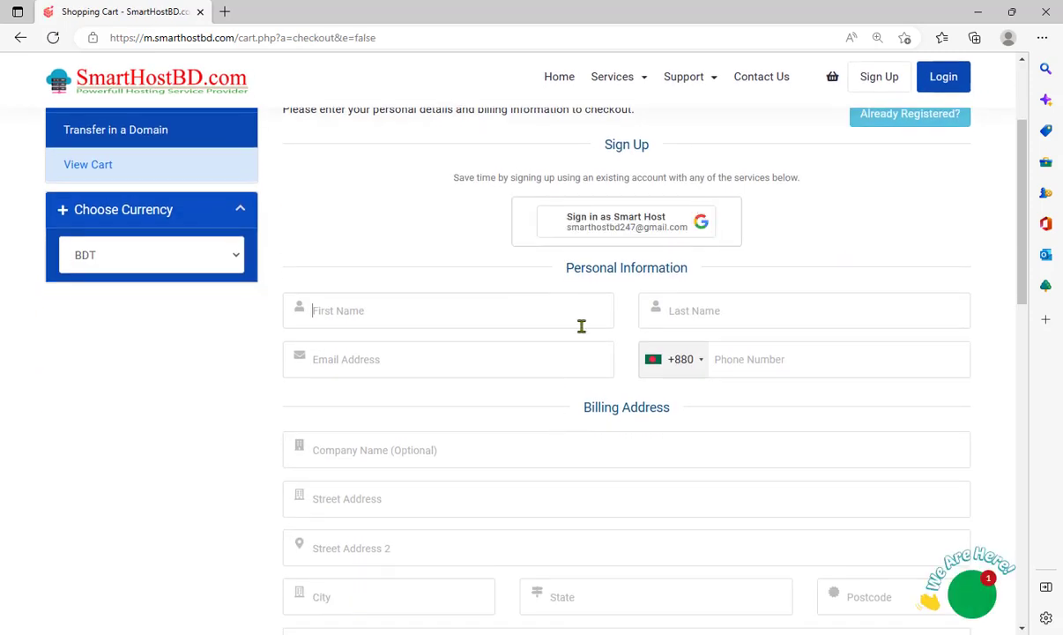
scroll(504, 360, down, 3)
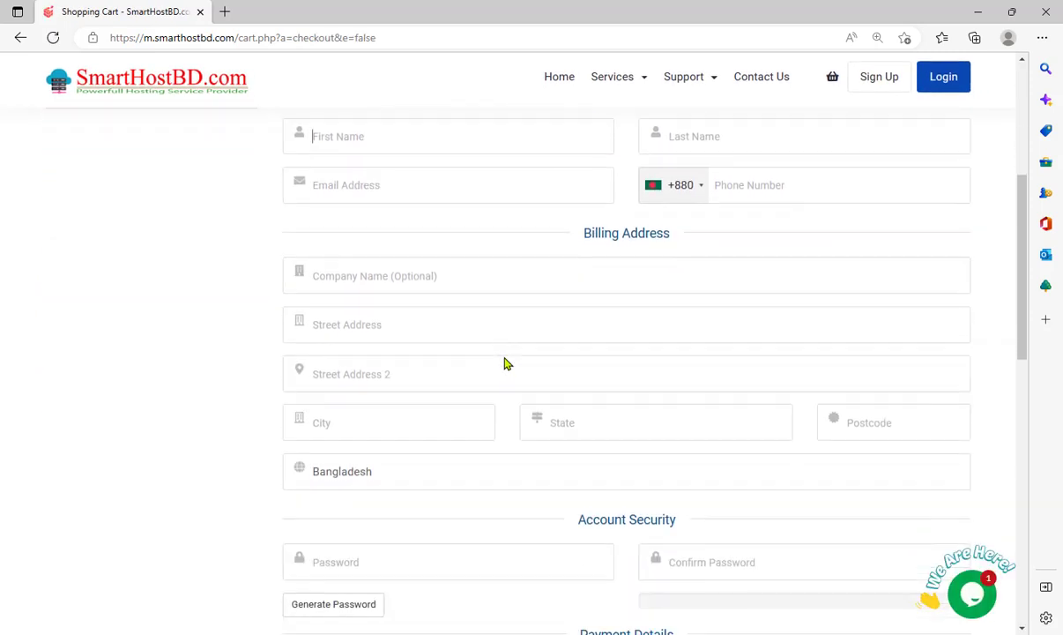
scroll(504, 357, down, 1)
scroll(614, 403, down, 1)
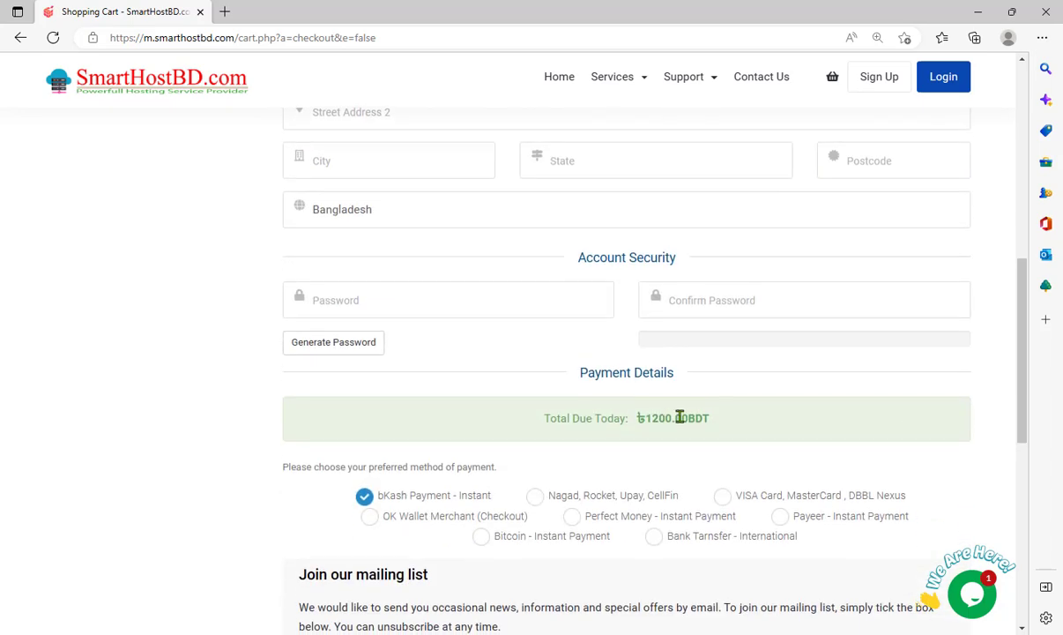
scroll(617, 484, up, 4)
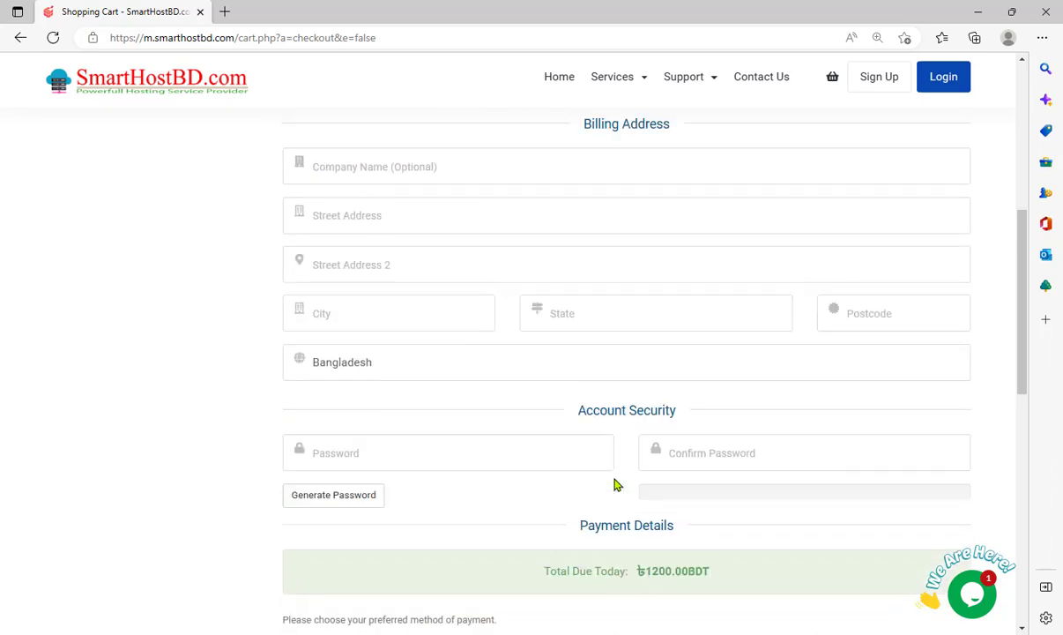
scroll(398, 289, down, 5)
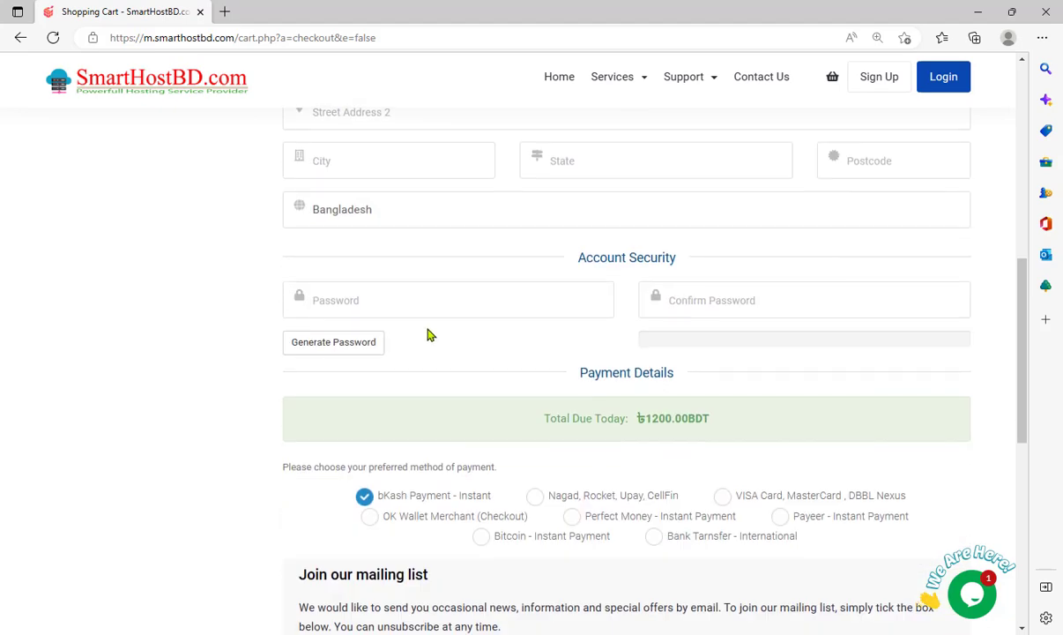
scroll(471, 384, up, 3)
scroll(494, 379, up, 5)
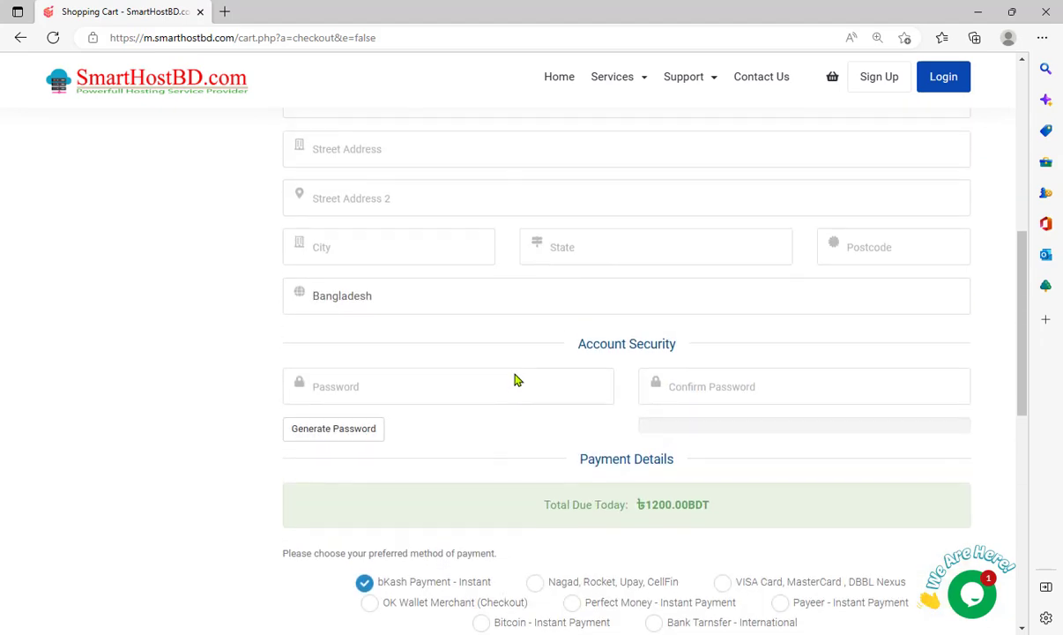
scroll(587, 335, down, 1)
scroll(587, 336, up, 1)
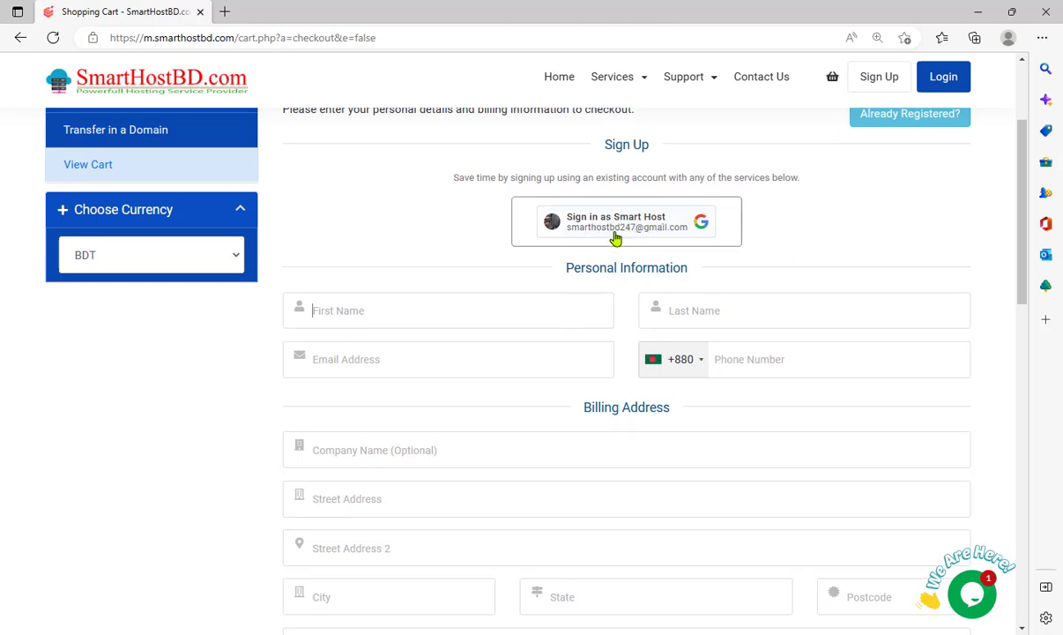
scroll(401, 316, down, 6)
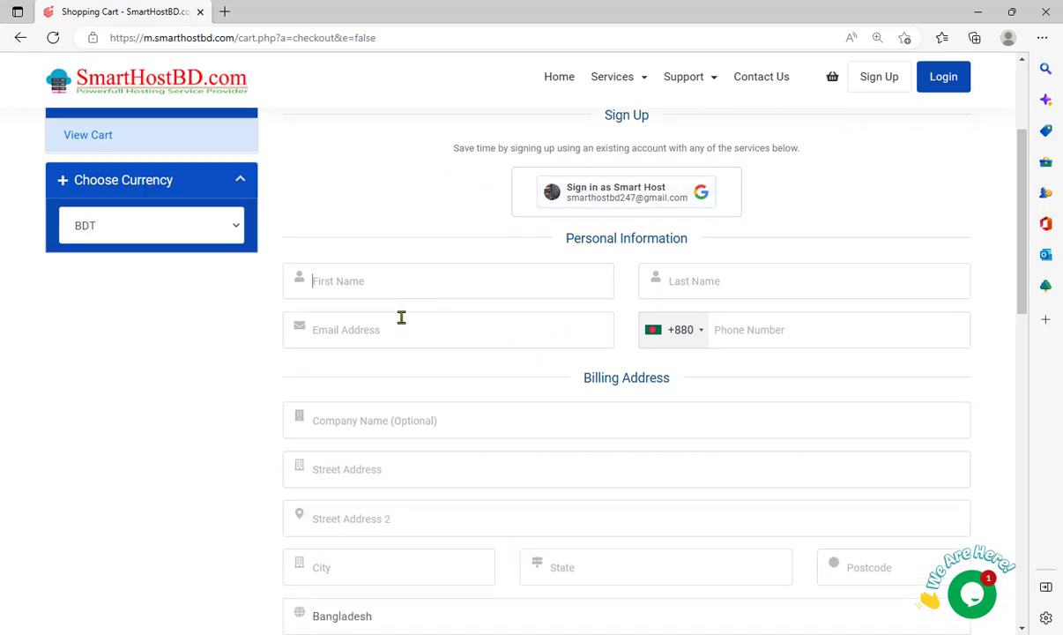
scroll(573, 511, down, 1)
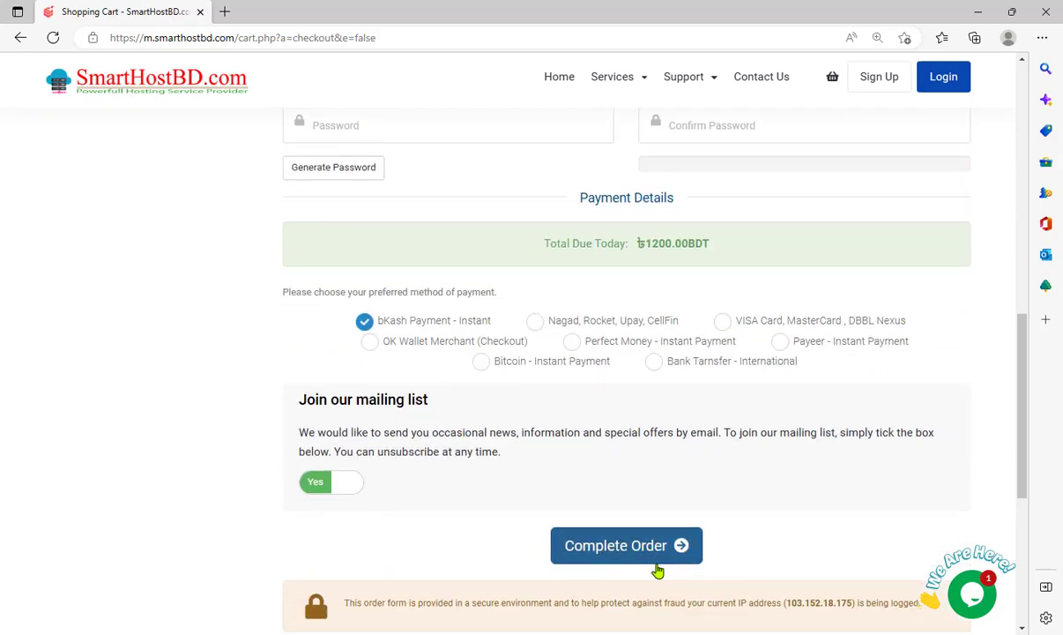
scroll(650, 573, up, 1)
scroll(651, 573, up, 7)
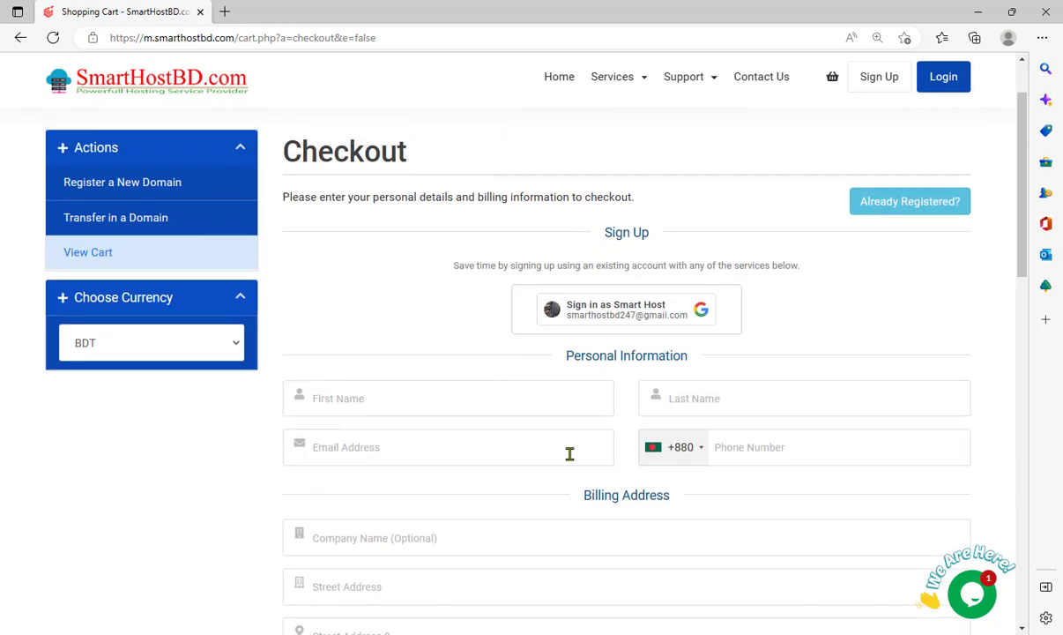
Step: Sign in to the checkout with the Google account
click(654, 314)
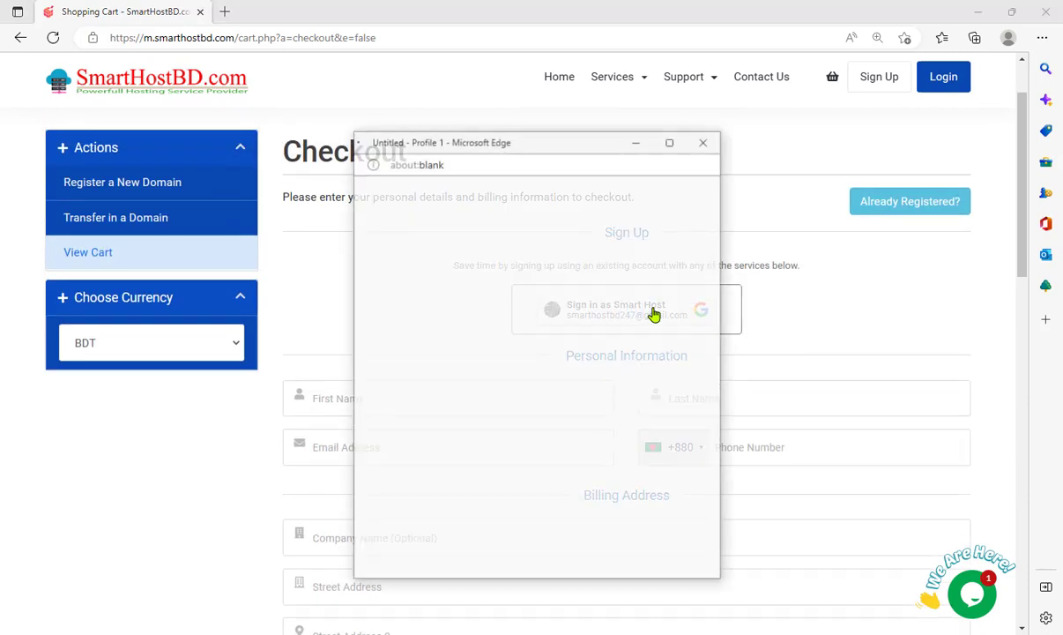
click(534, 330)
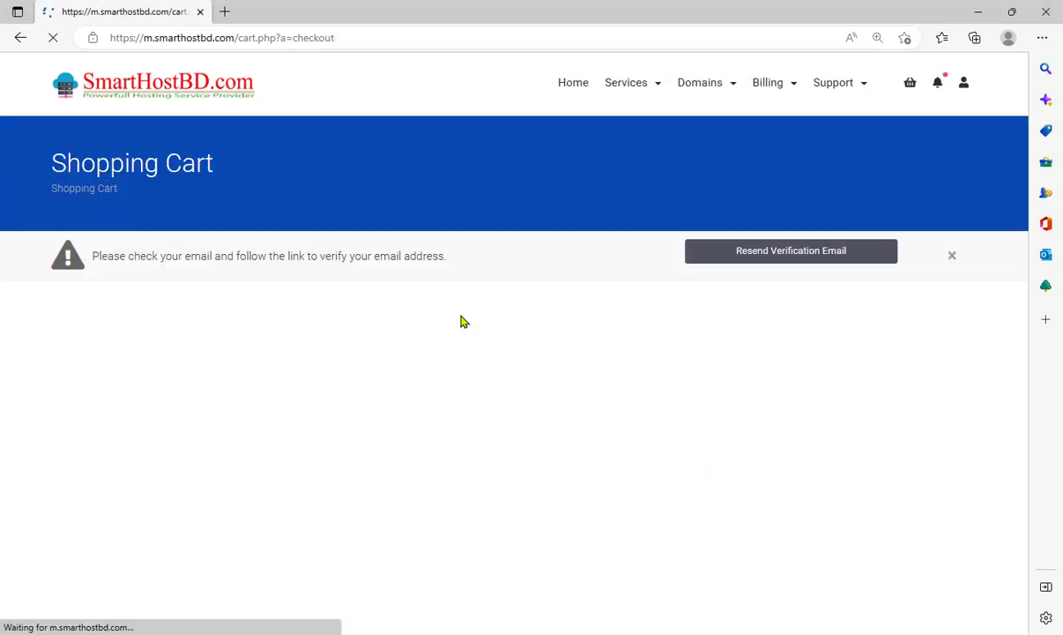
scroll(467, 408, down, 5)
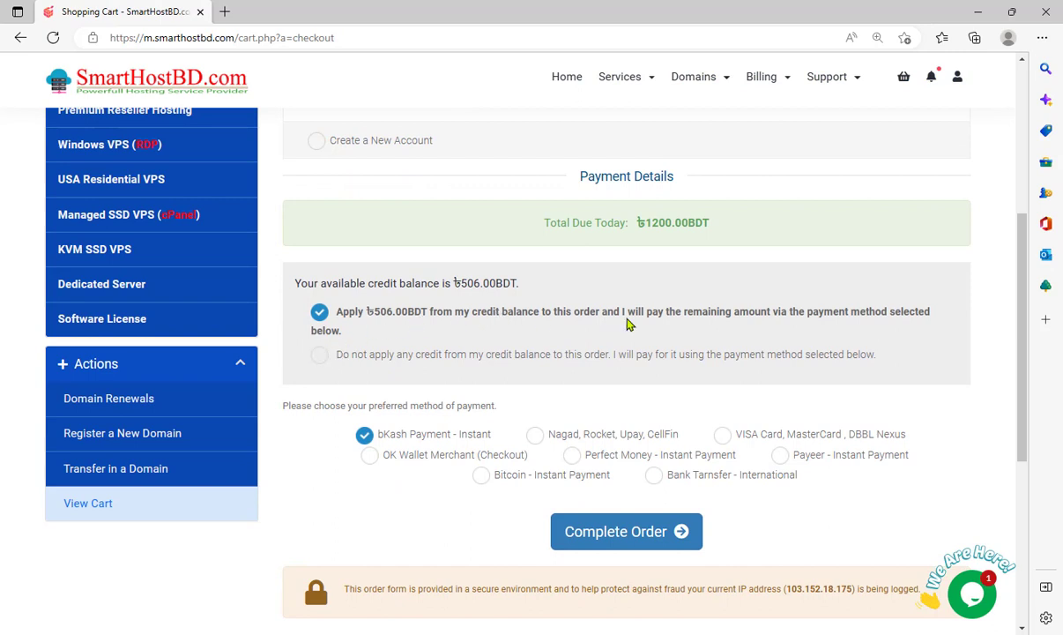
Step: Decline applying the ৳506.00BDT credit balance and place the order
drag(1014, 315, 346, 317)
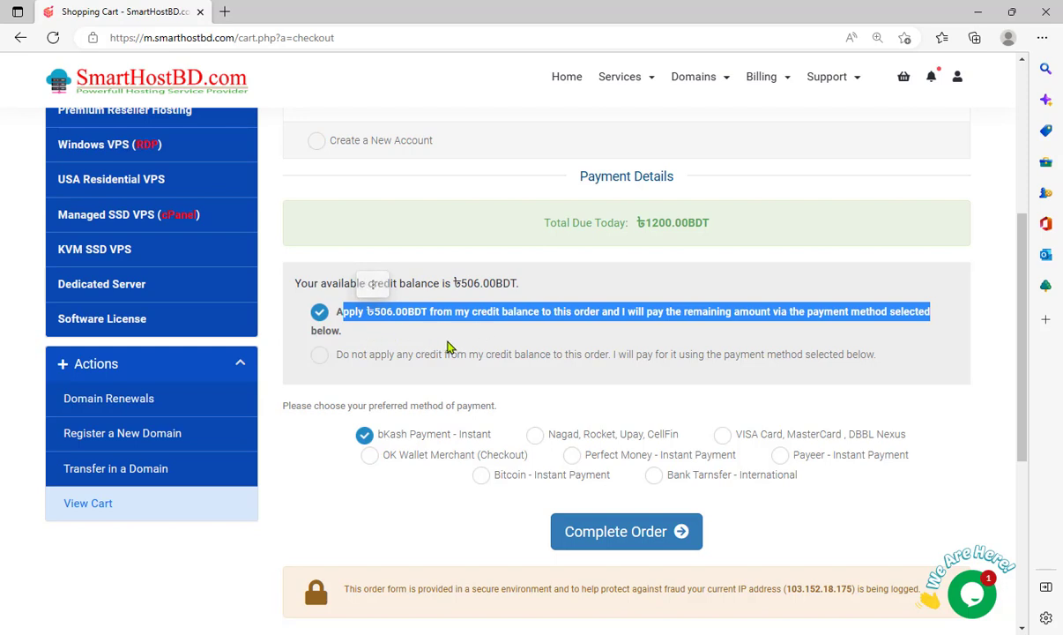
click(434, 309)
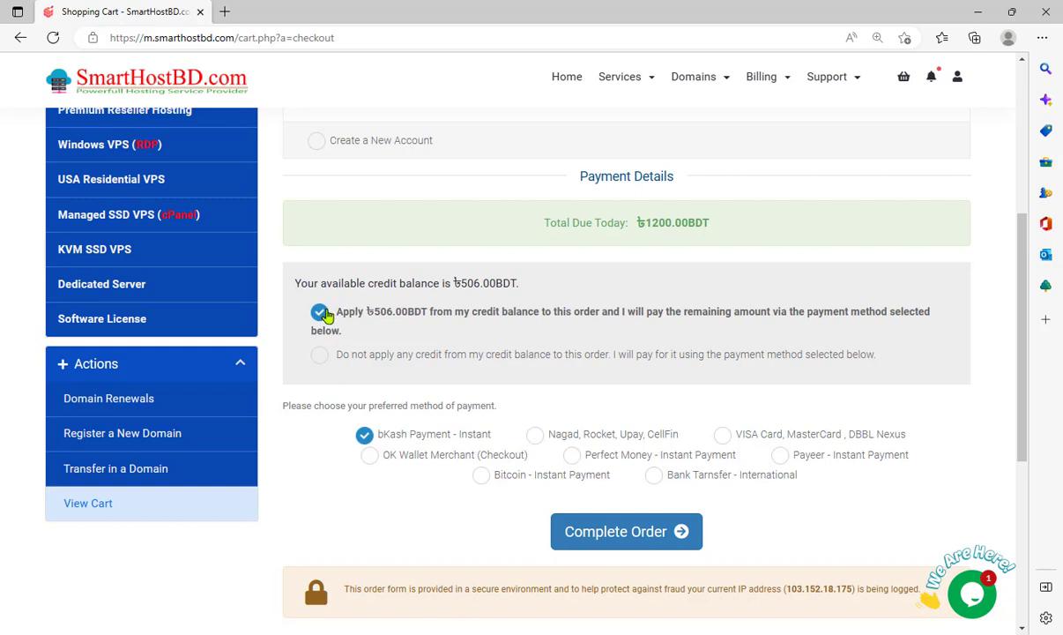
click(320, 354)
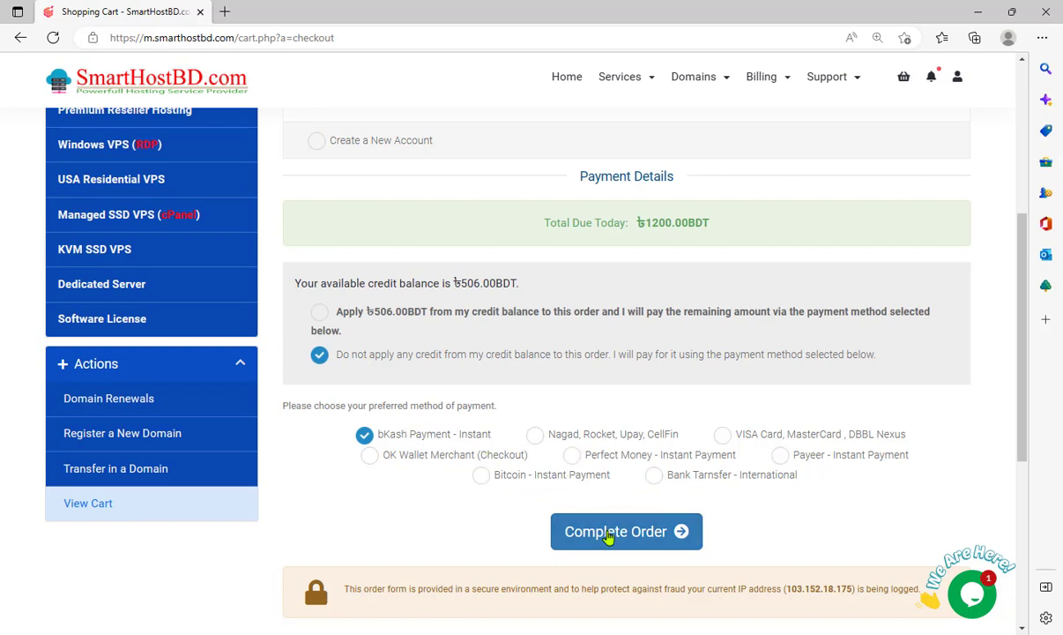
click(610, 536)
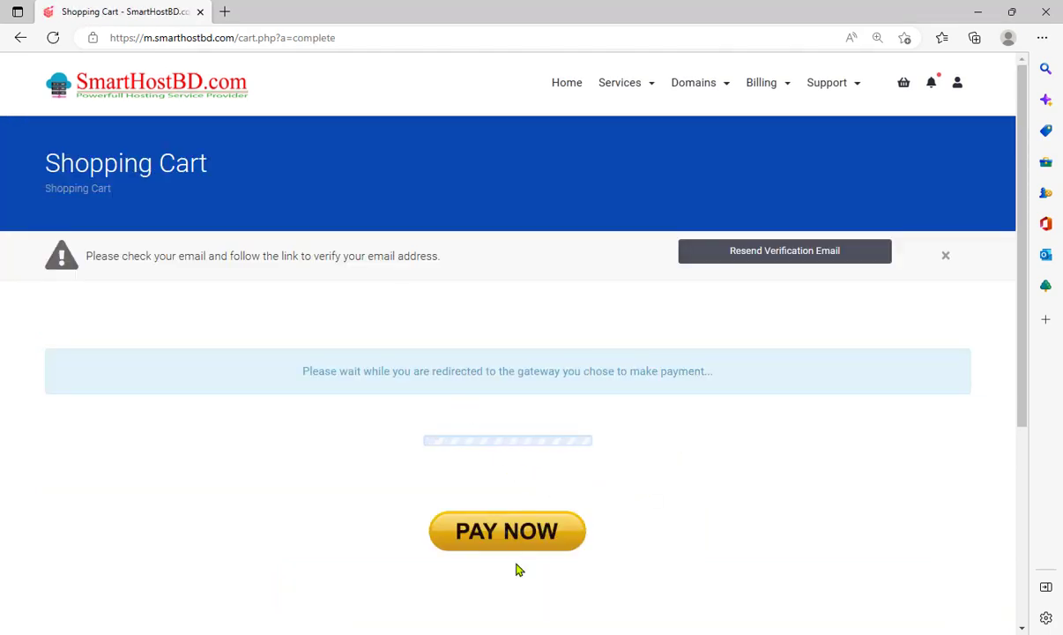
Step: Scroll through the unpaid ৳1200.00BDT invoice showing bKash Payment as its method
scroll(582, 503, down, 2)
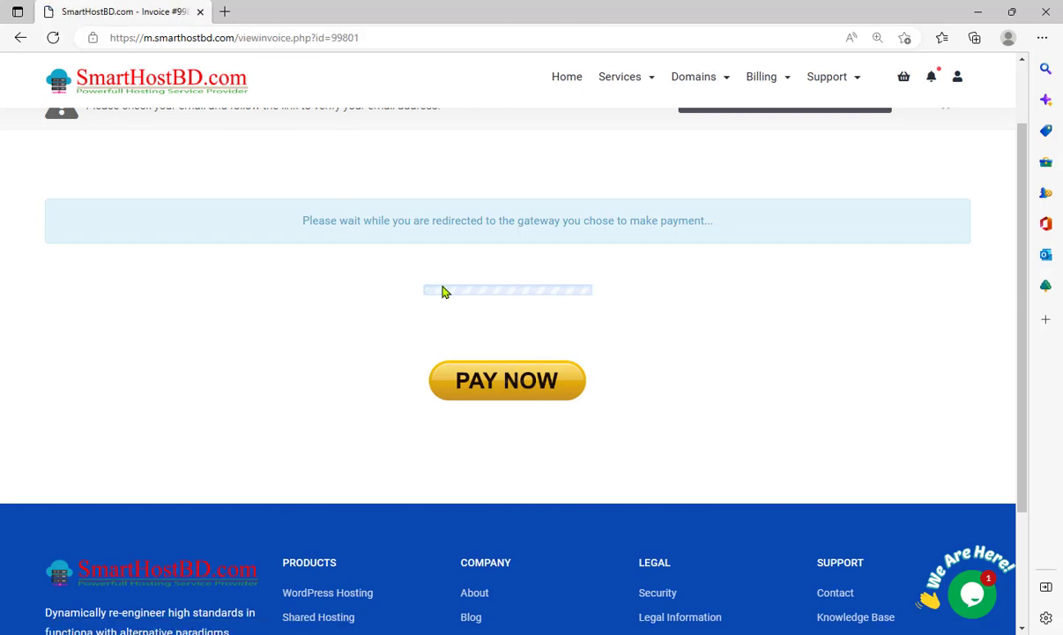
scroll(521, 366, down, 2)
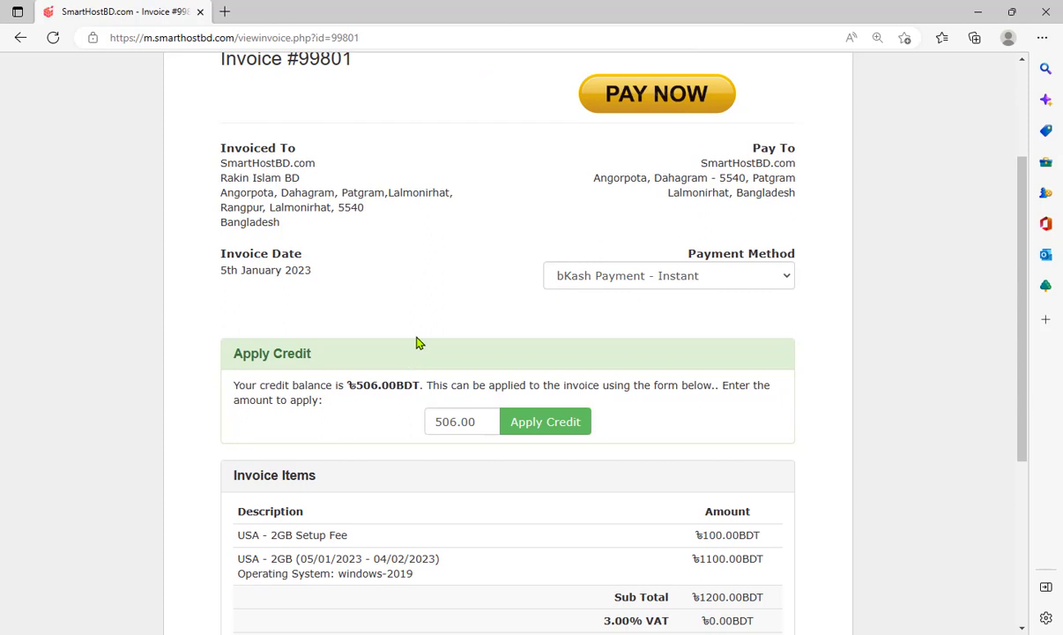
scroll(418, 354, up, 2)
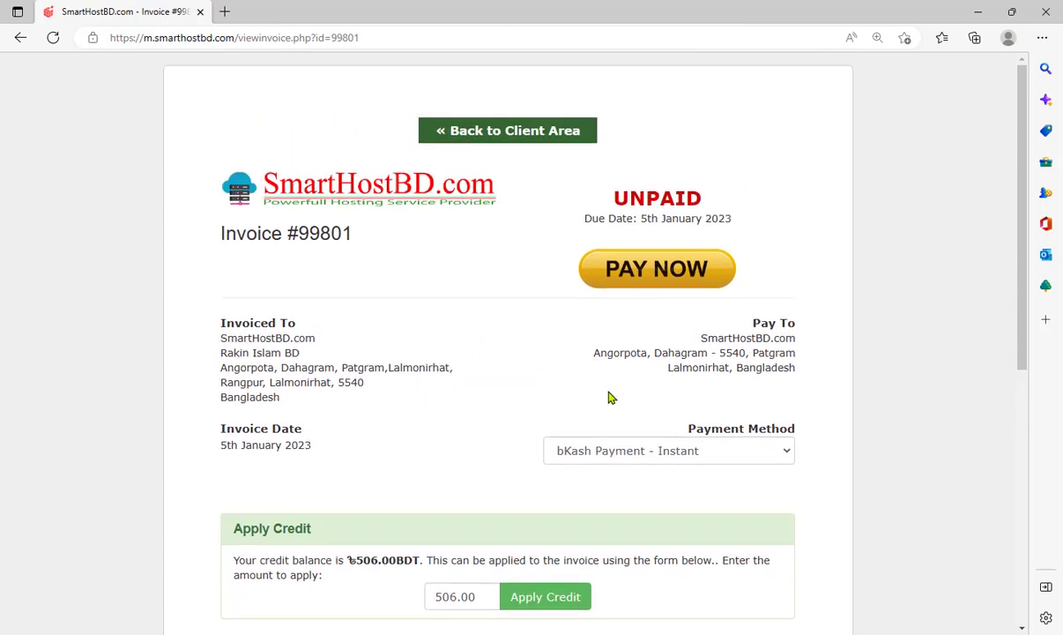
click(663, 281)
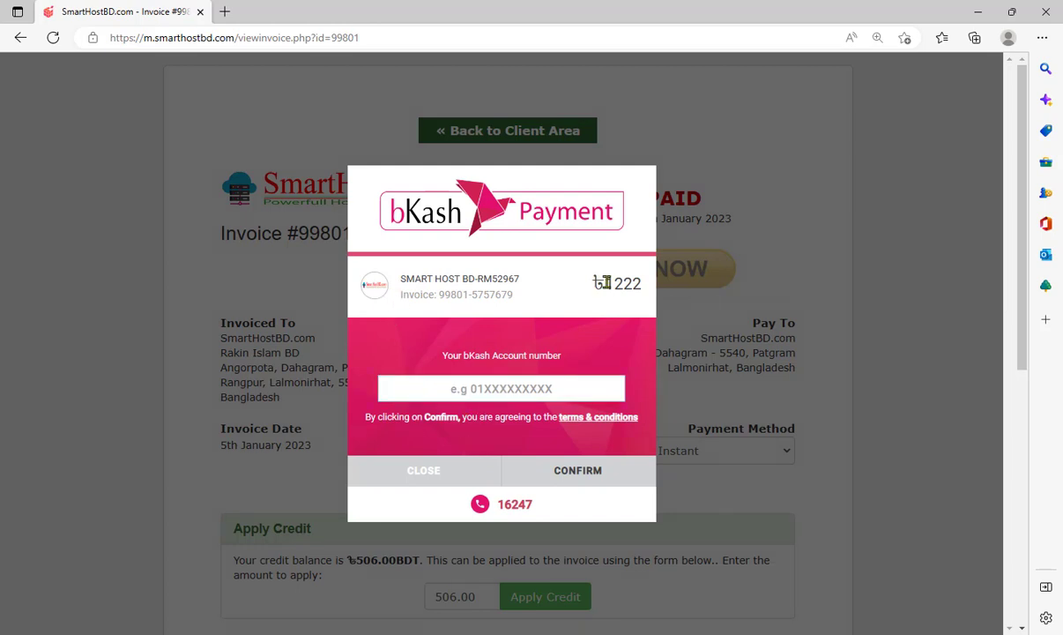
drag(603, 282, 646, 287)
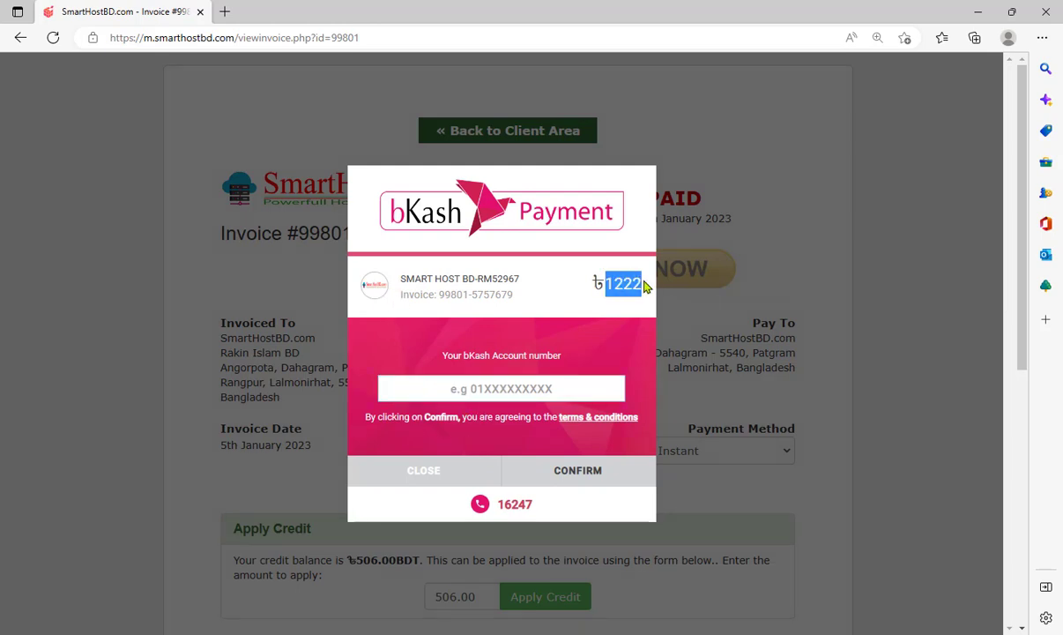
click(603, 374)
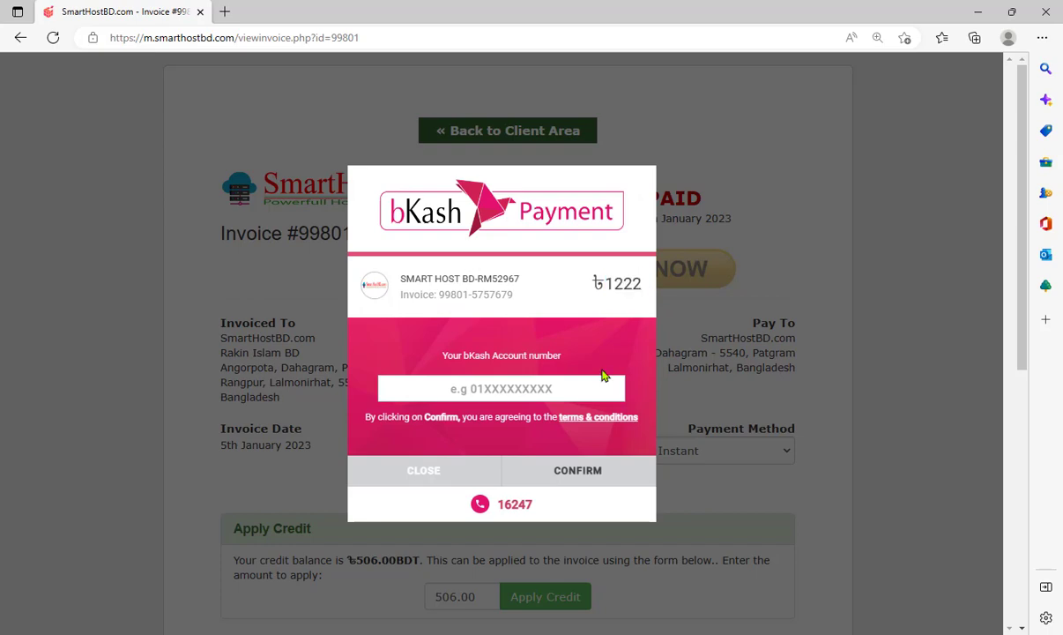
click(422, 472)
click(427, 473)
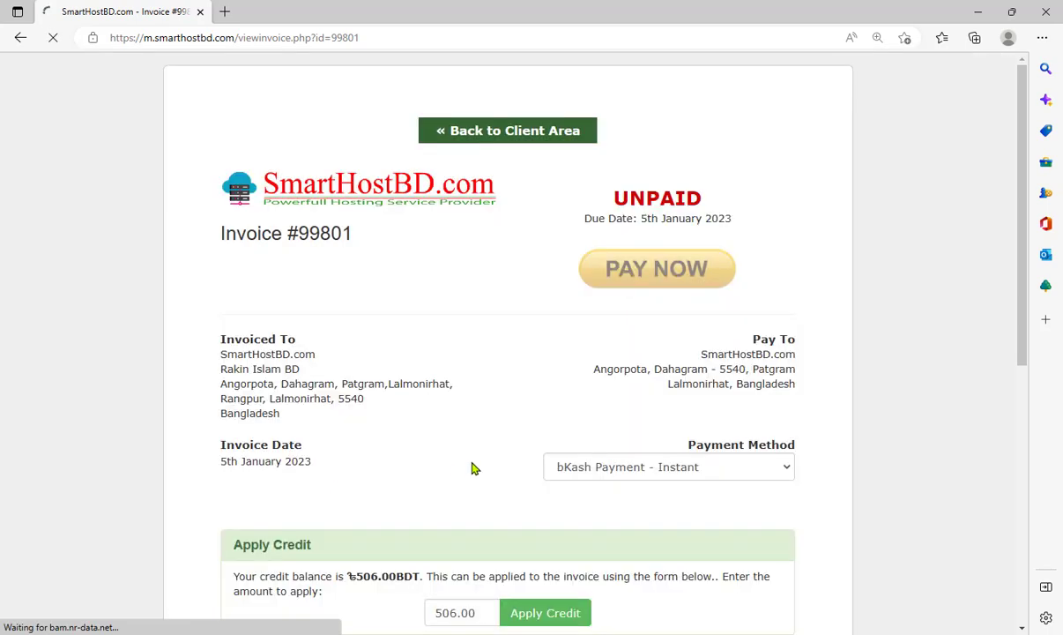
scroll(564, 467, down, 2)
click(628, 438)
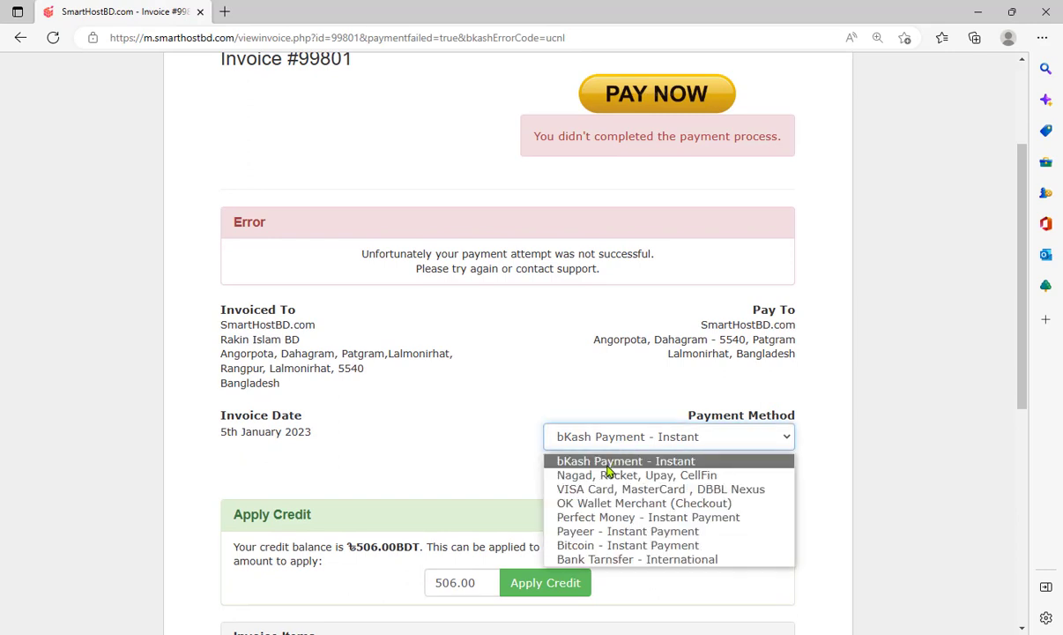
Step: Set the payment method to Nagad, Rocket, Upay, CellFin and start a Nagad payment
click(595, 479)
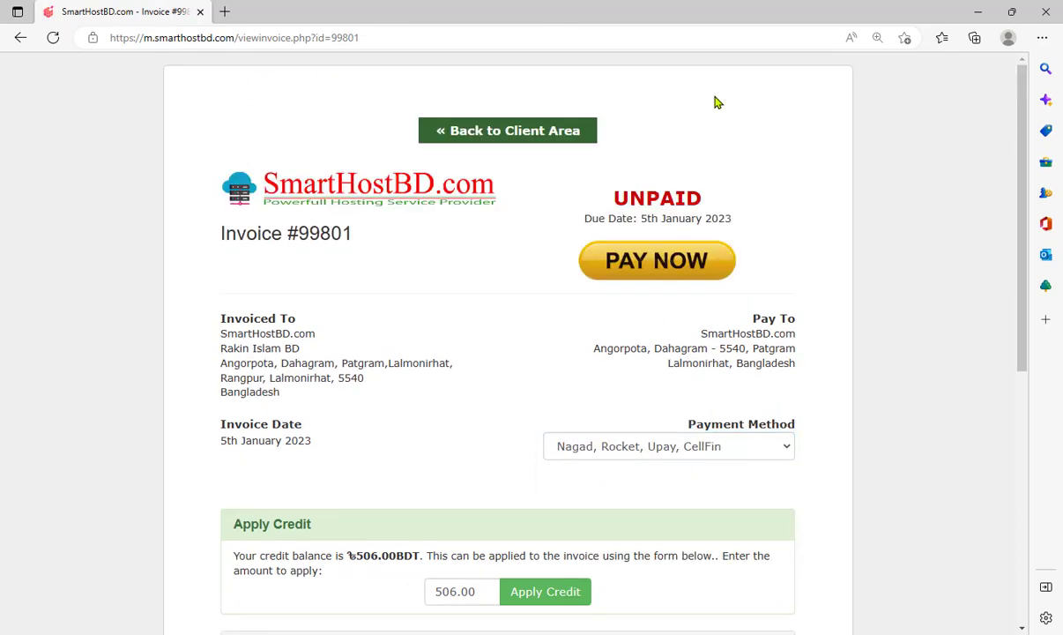
click(686, 260)
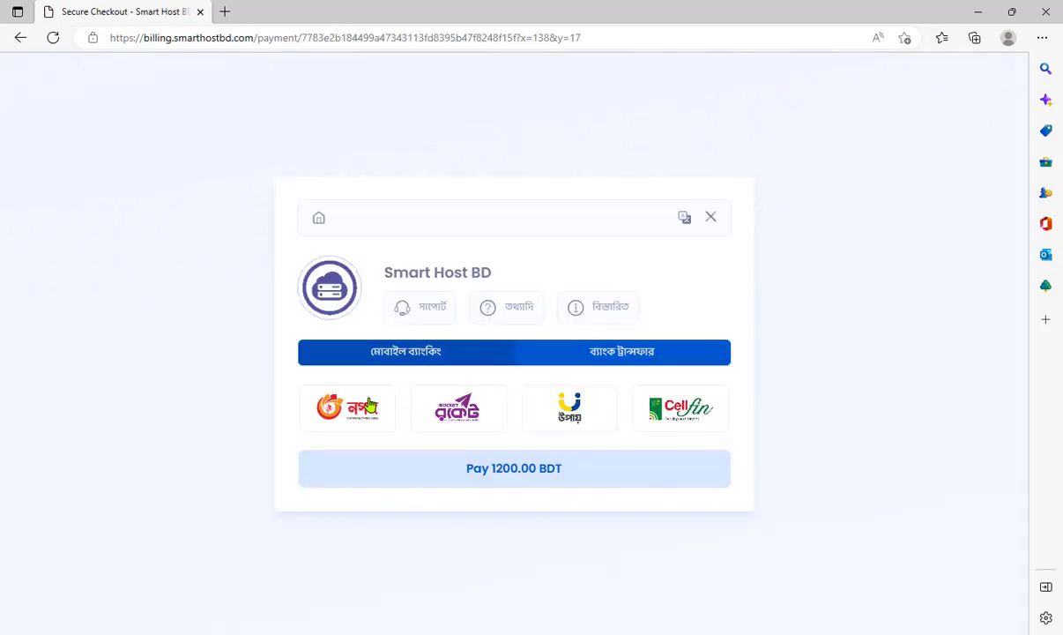
click(369, 407)
Step: Back out of the Nagad checkout and return to the SmartHostBD invoice page
scroll(423, 436, down, 2)
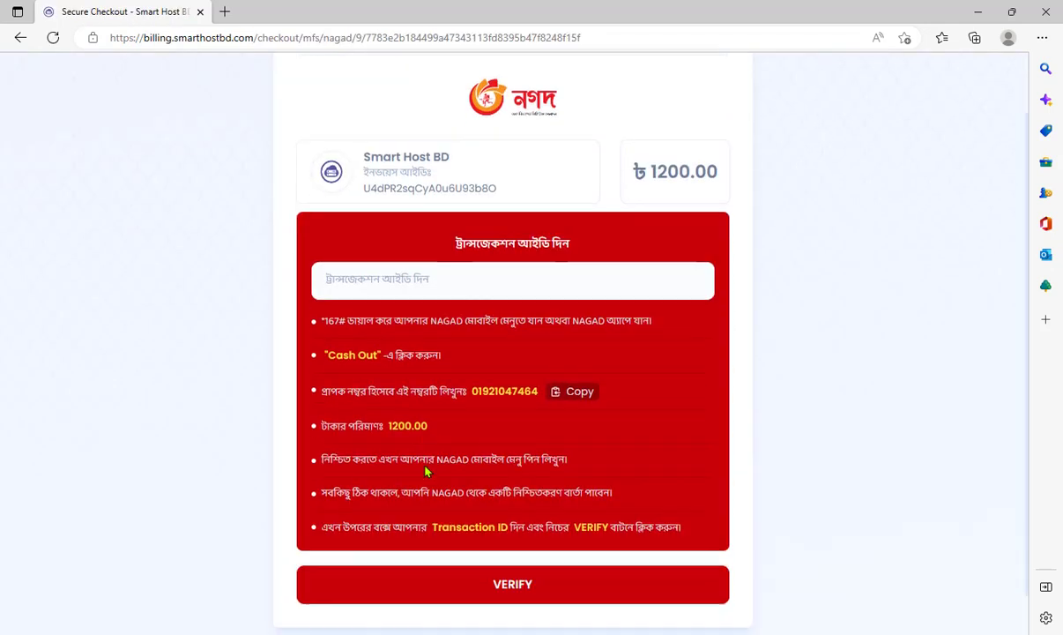
right_click(453, 375)
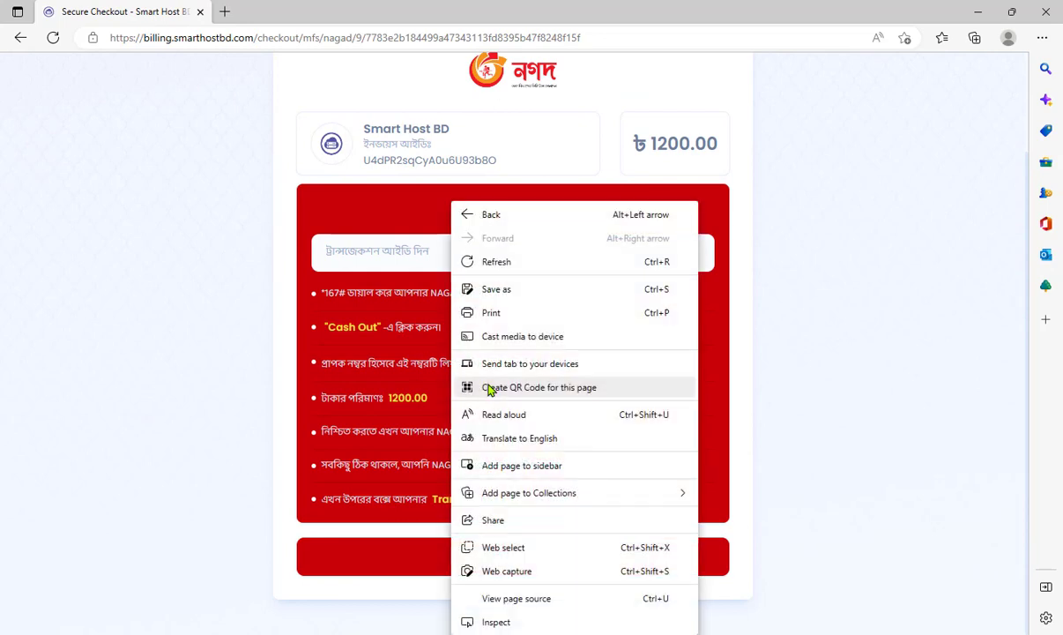
click(522, 222)
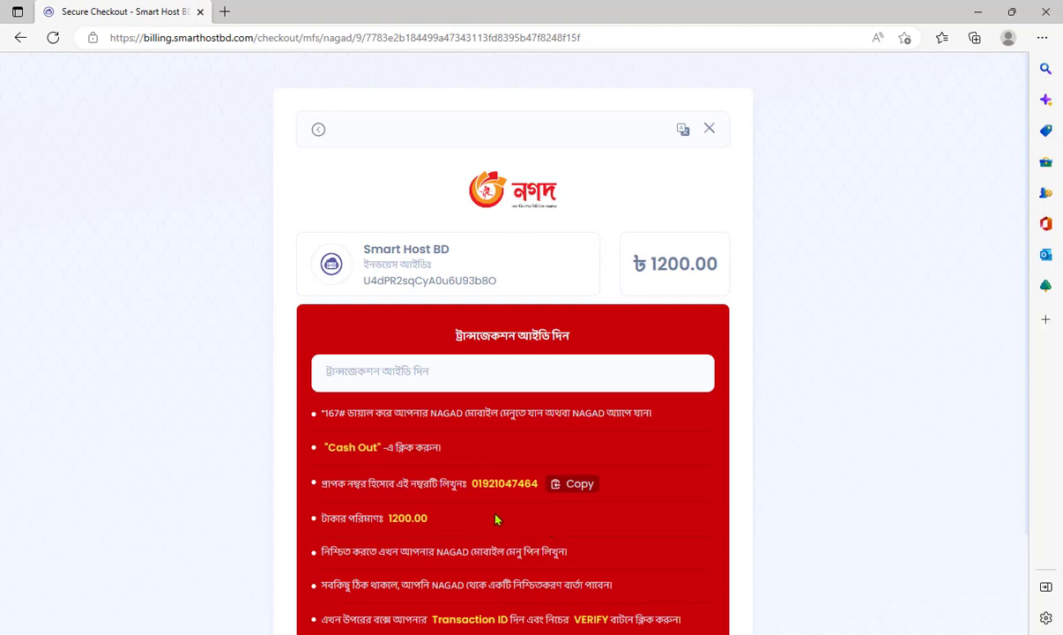
right_click(272, 203)
click(280, 212)
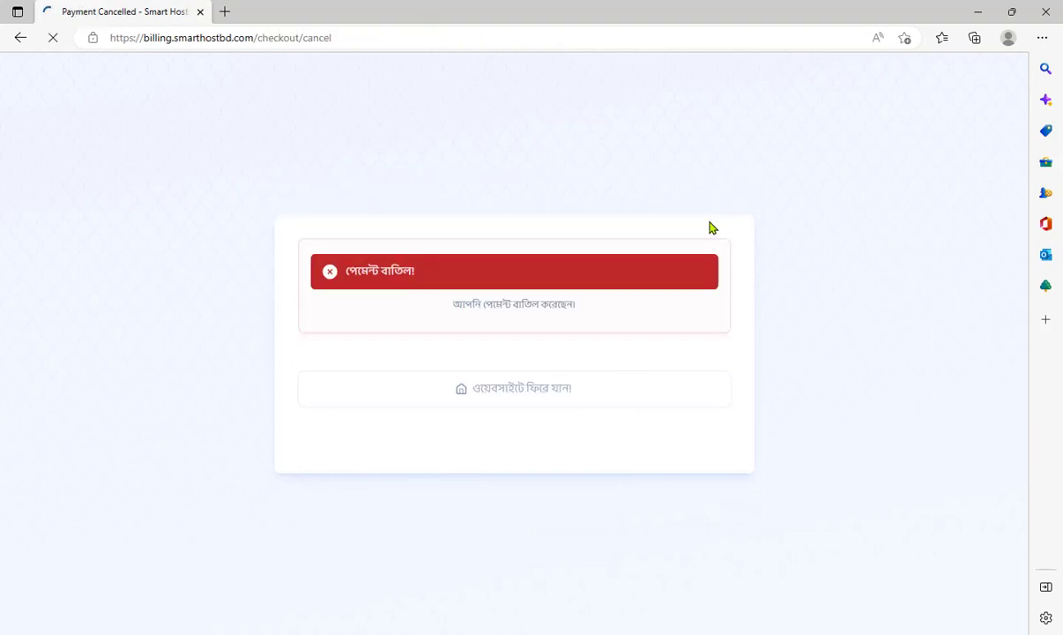
click(525, 391)
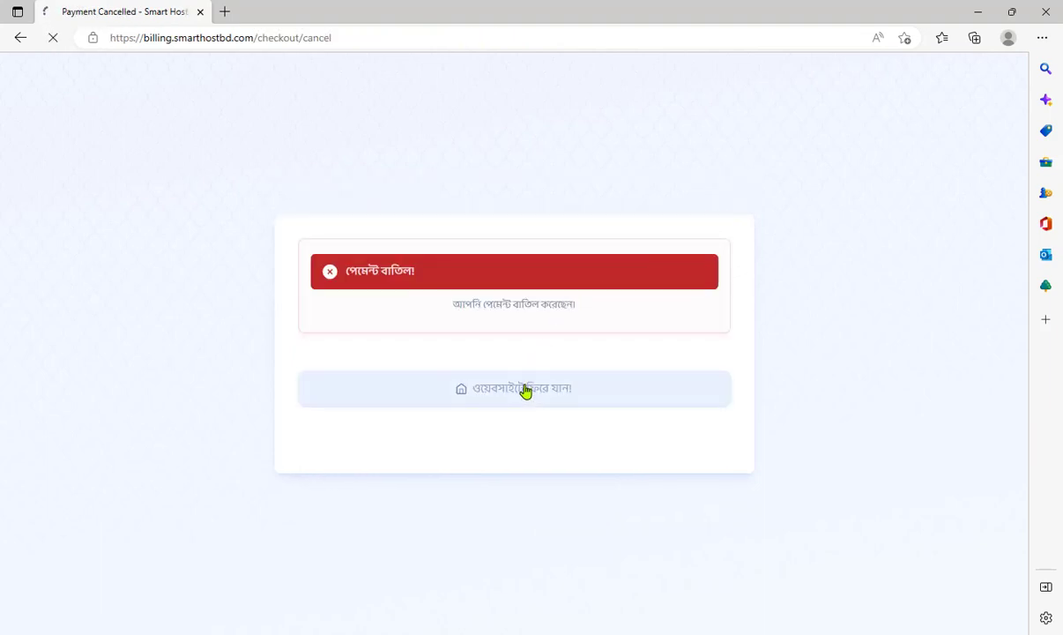
scroll(704, 316, down, 3)
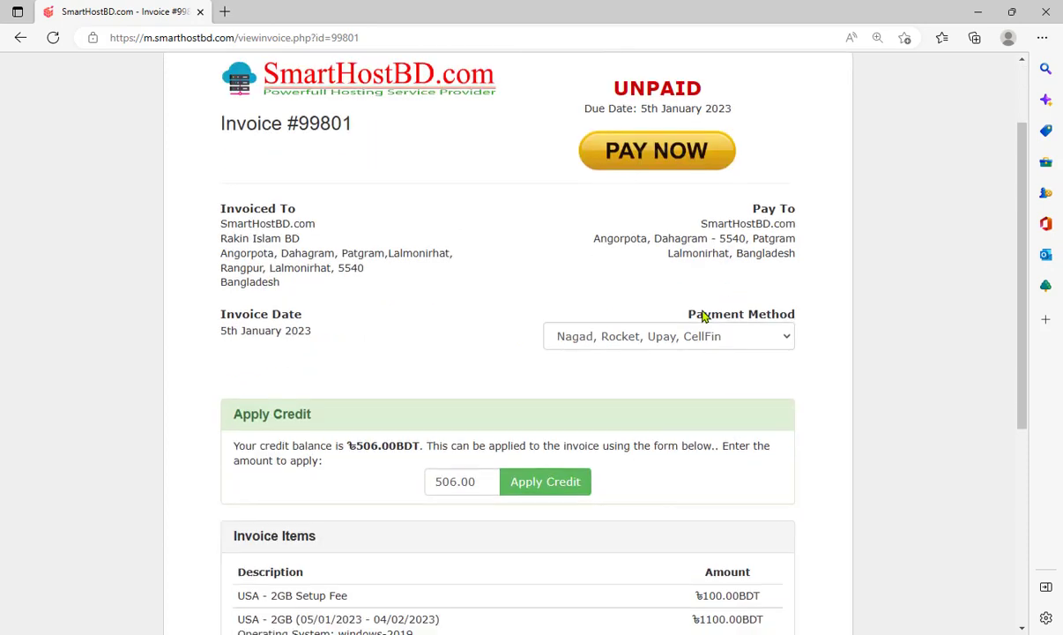
click(660, 275)
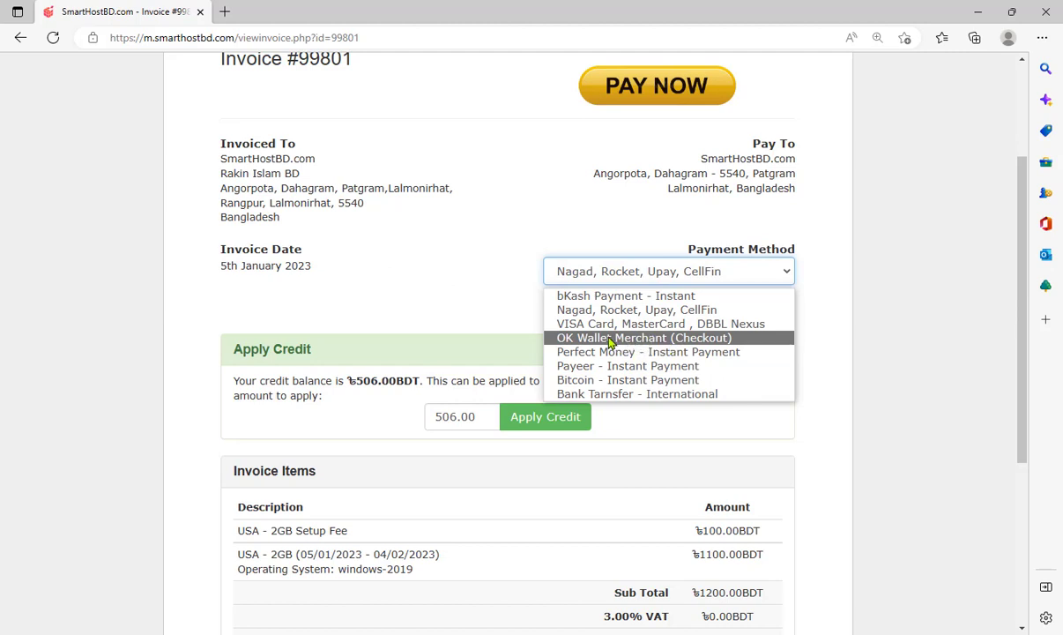
click(646, 338)
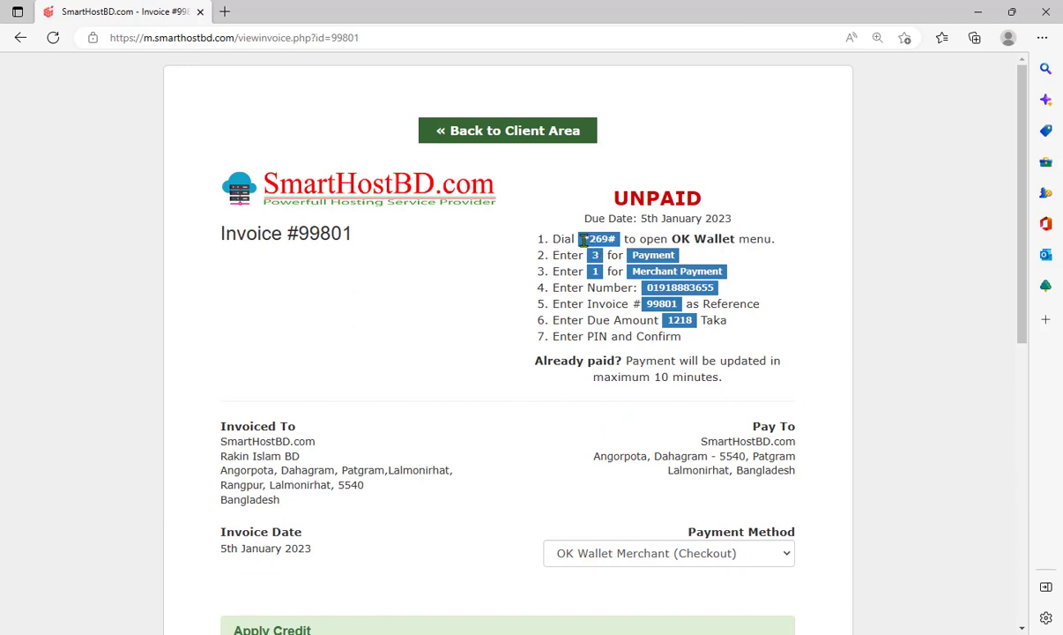
drag(587, 239, 616, 237)
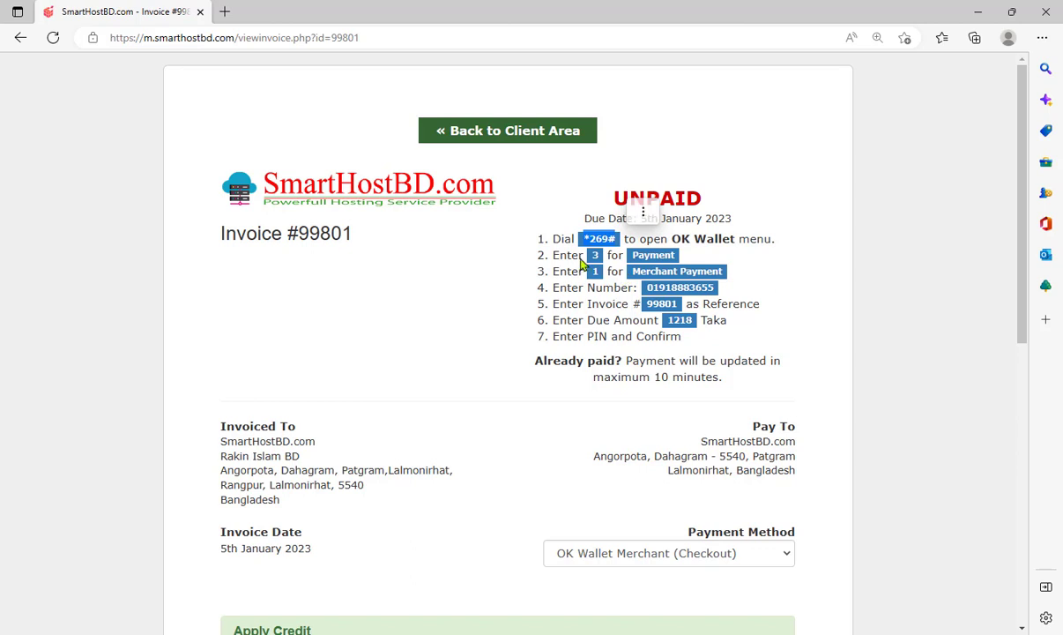
click(580, 257)
Step: Highlight the payment instructions in steps 2 to 5, including the merchant number
drag(607, 256, 679, 256)
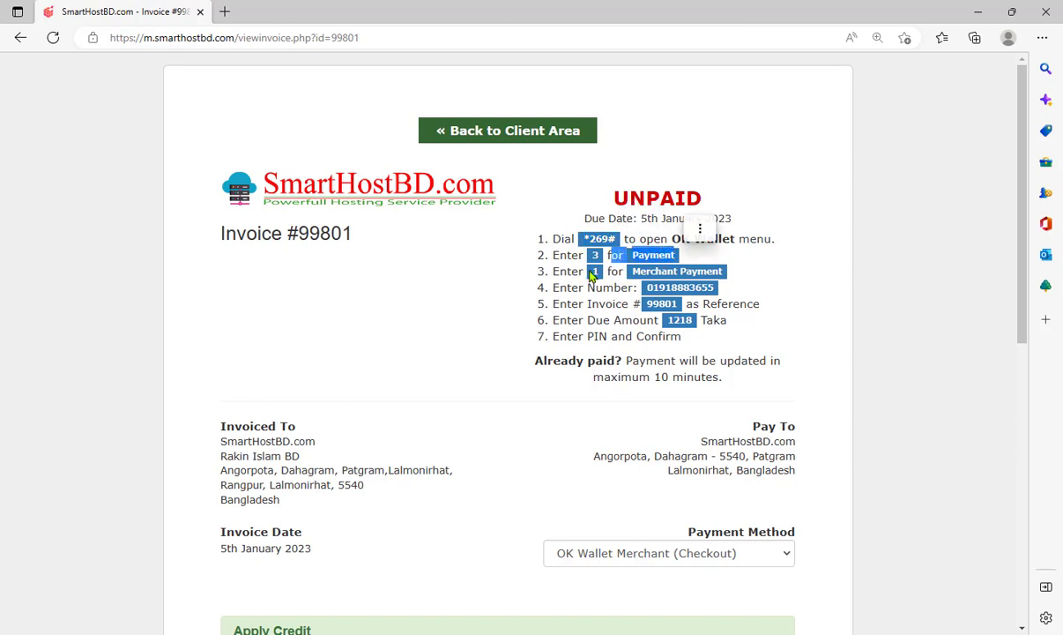
drag(554, 275, 659, 265)
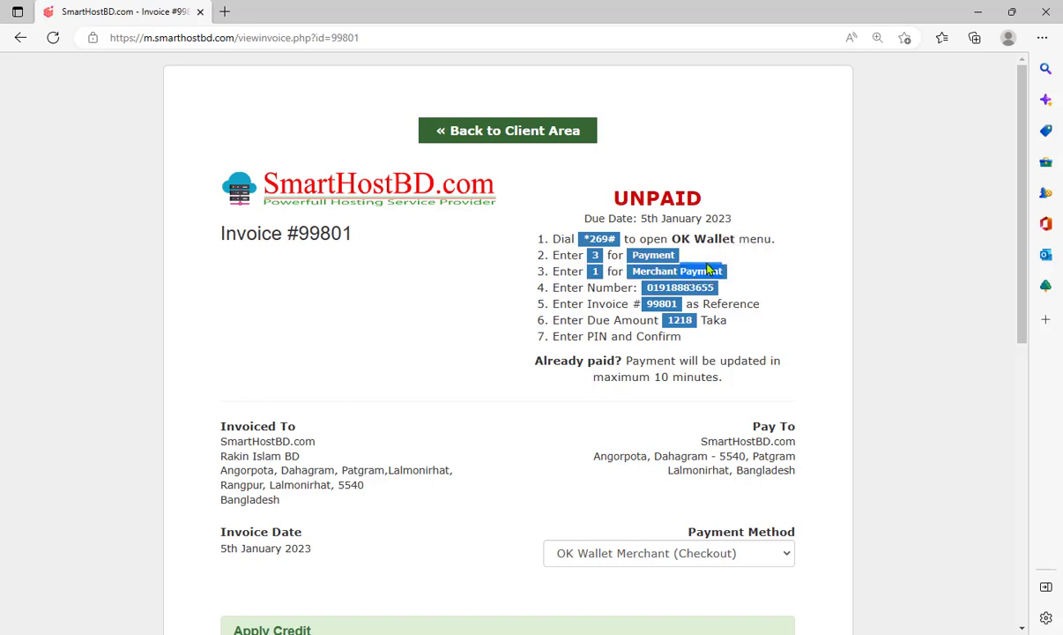
click(552, 293)
drag(556, 288, 686, 289)
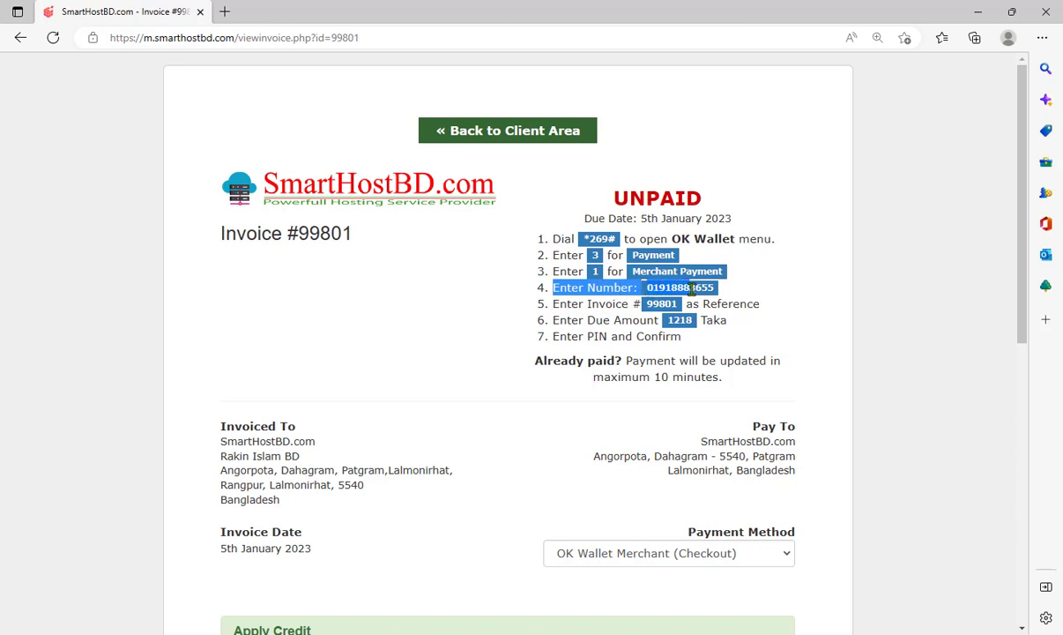
double_click(691, 288)
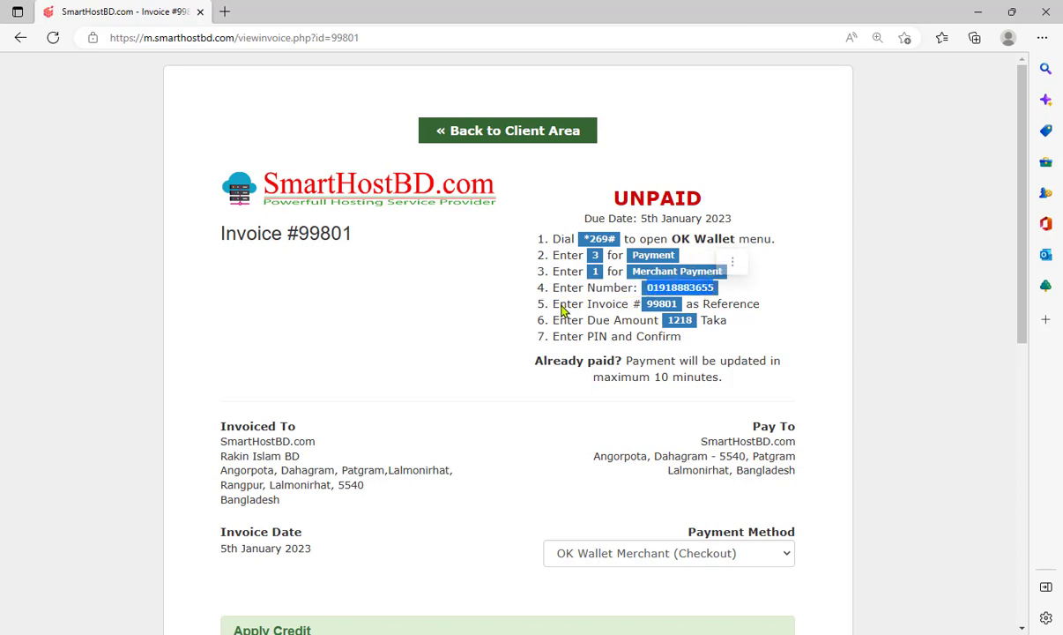
drag(550, 305, 621, 304)
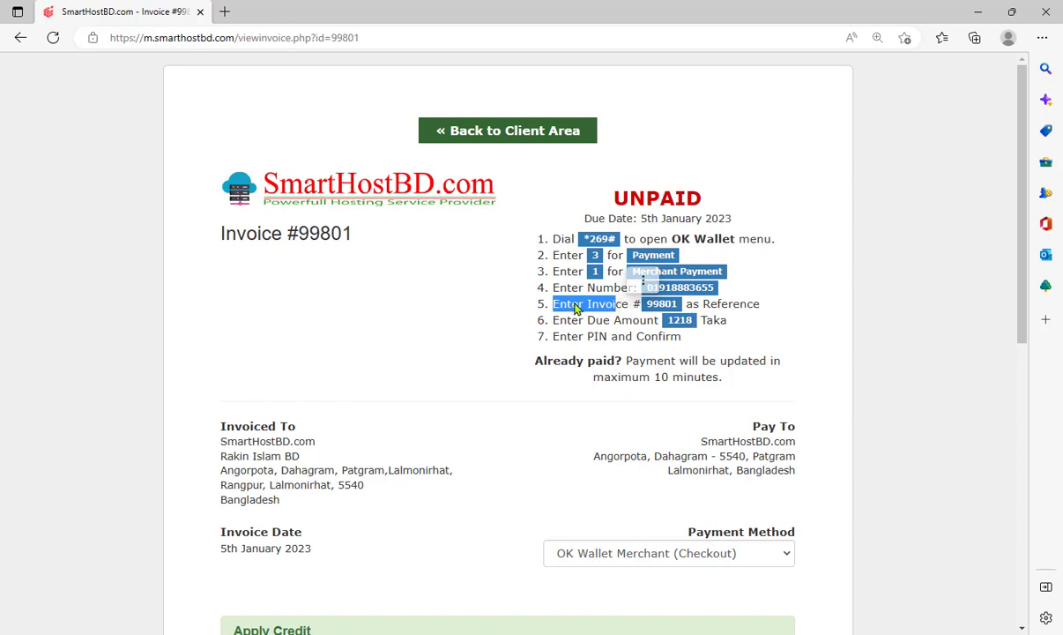
double_click(578, 307)
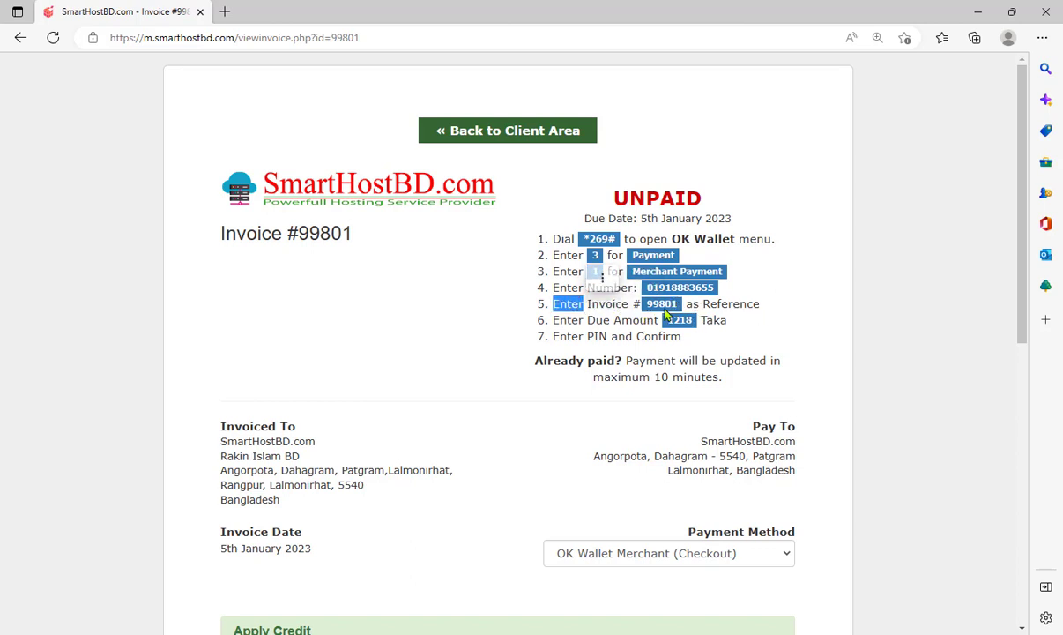
click(630, 304)
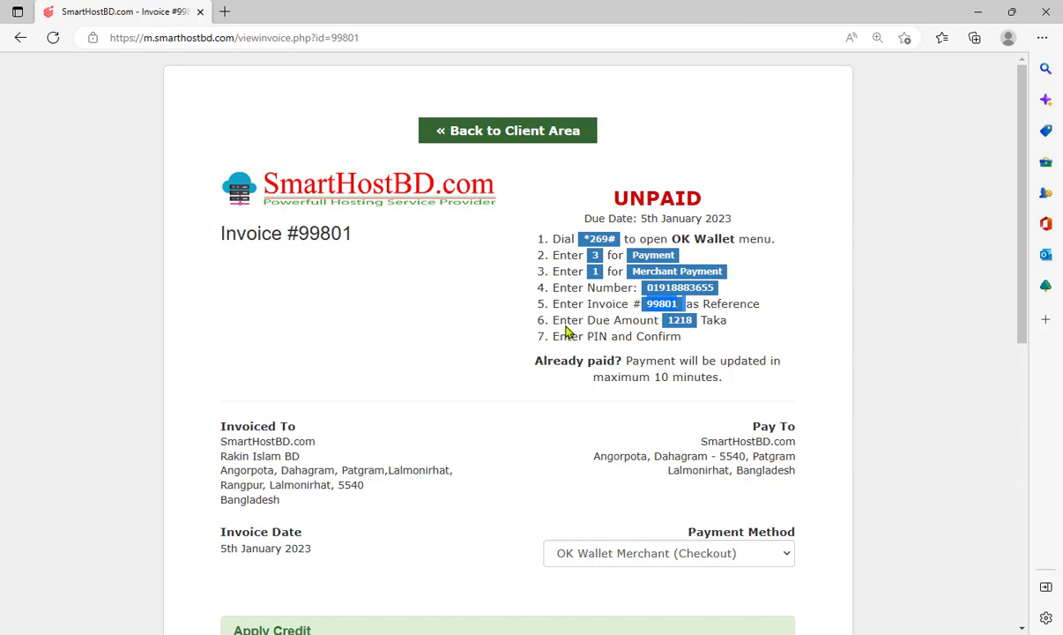
Step: Highlight the 1218 Taka due amount, the PIN step, the update notice and the UNPAID status
drag(547, 322, 624, 318)
click(562, 321)
double_click(679, 320)
drag(558, 337, 700, 339)
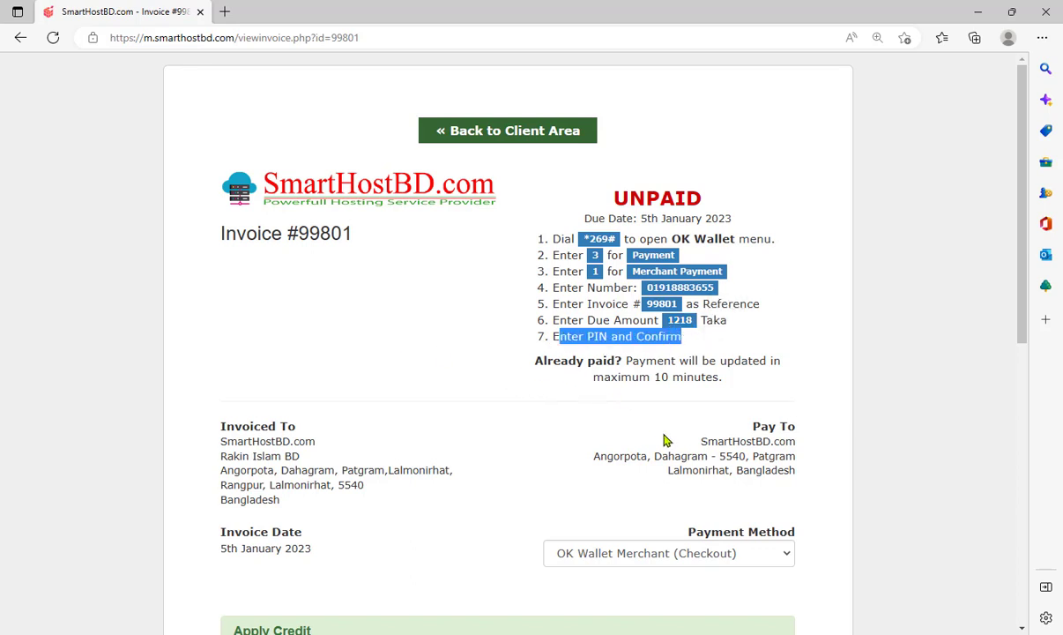
click(722, 377)
drag(728, 385, 640, 371)
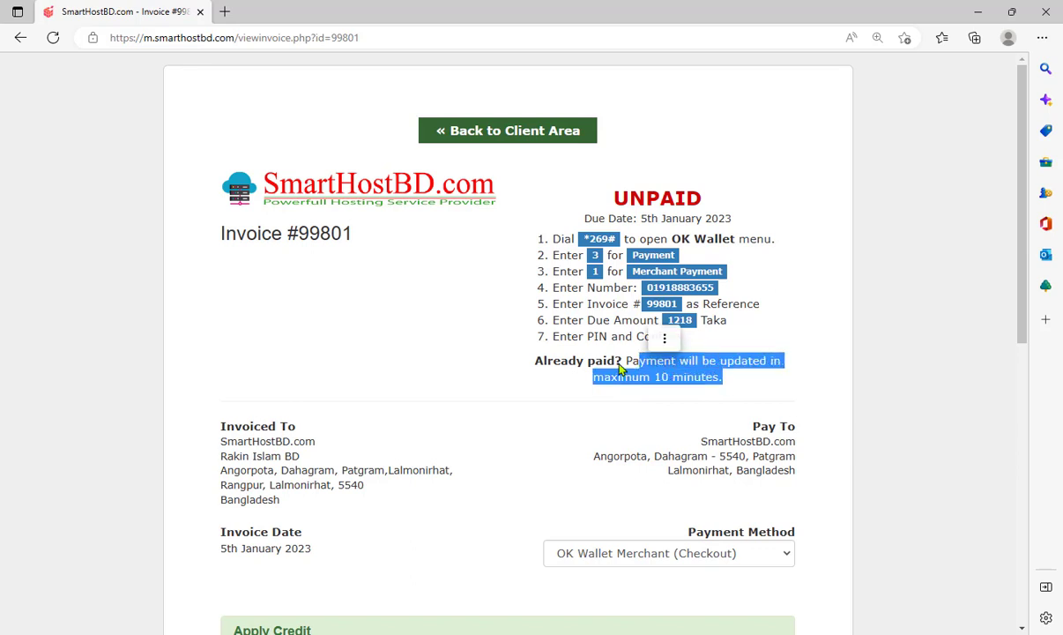
double_click(620, 205)
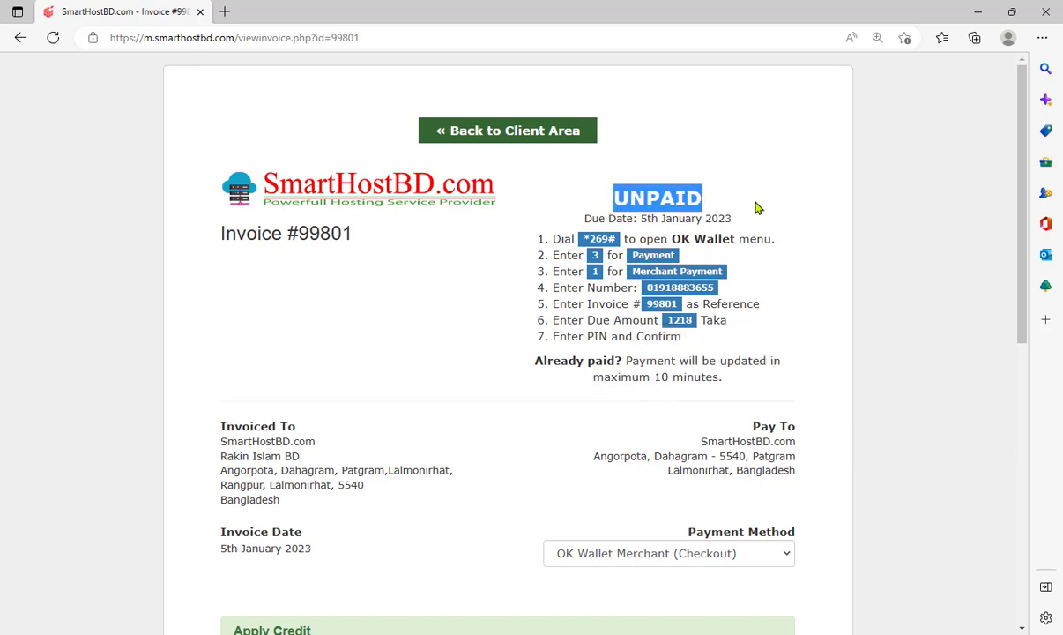
click(666, 360)
click(652, 560)
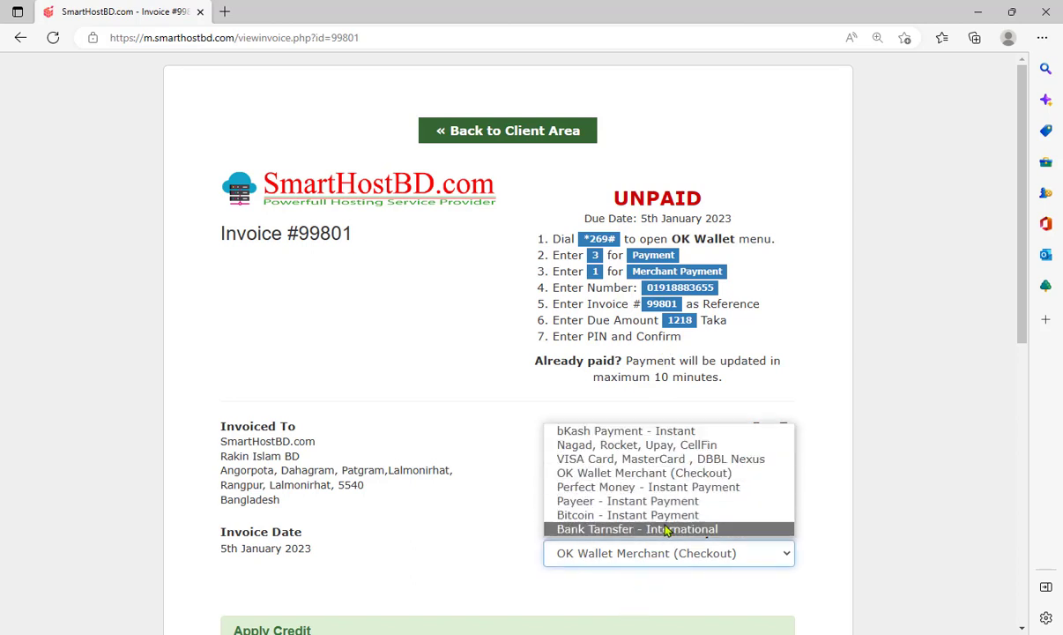
Step: Switch back to bKash Payment - Instant and submit the bKash account number
click(686, 431)
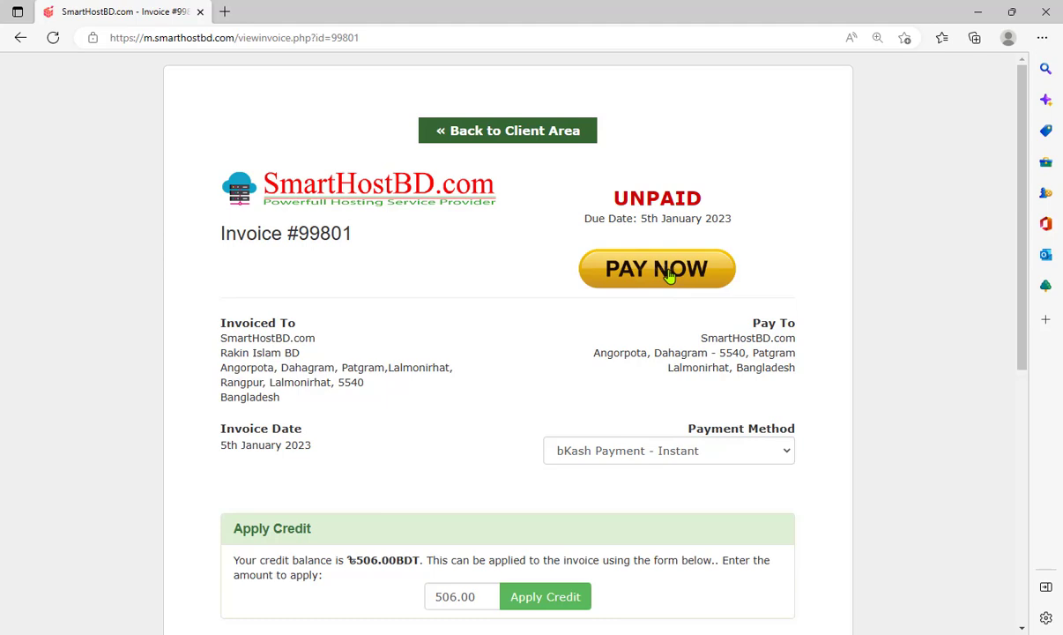
click(669, 276)
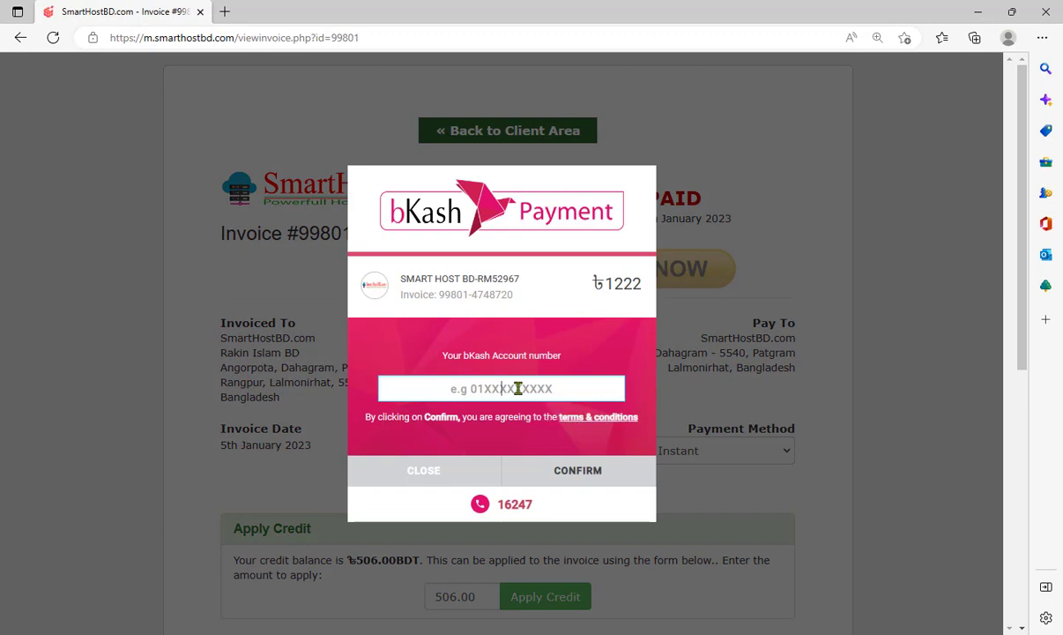
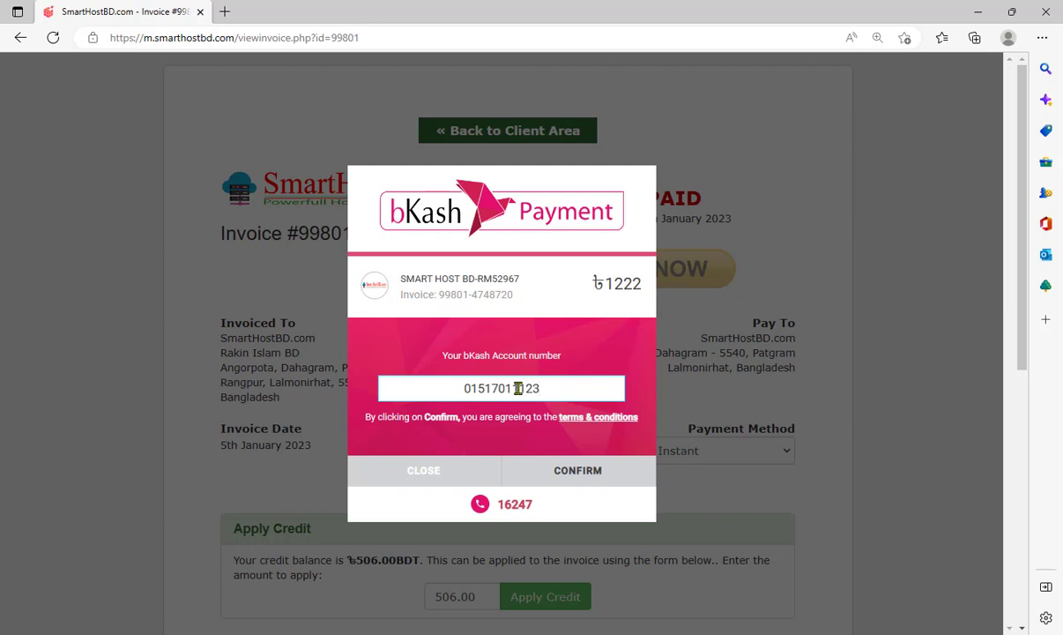
click(565, 476)
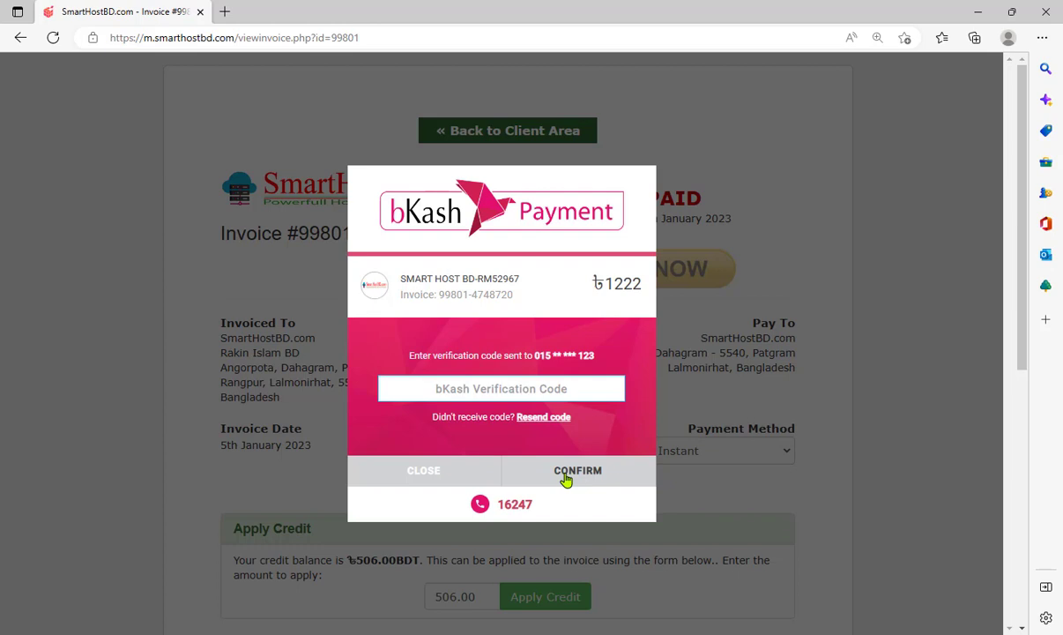
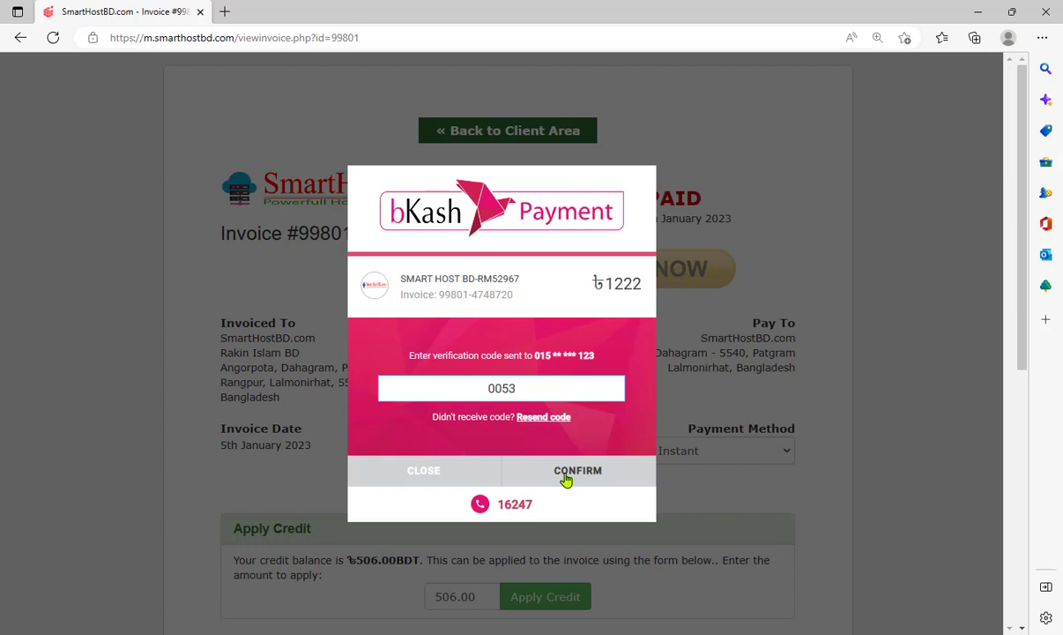
Step: Enter the bKash verification code and PIN to complete the ৳1222 payment
click(566, 476)
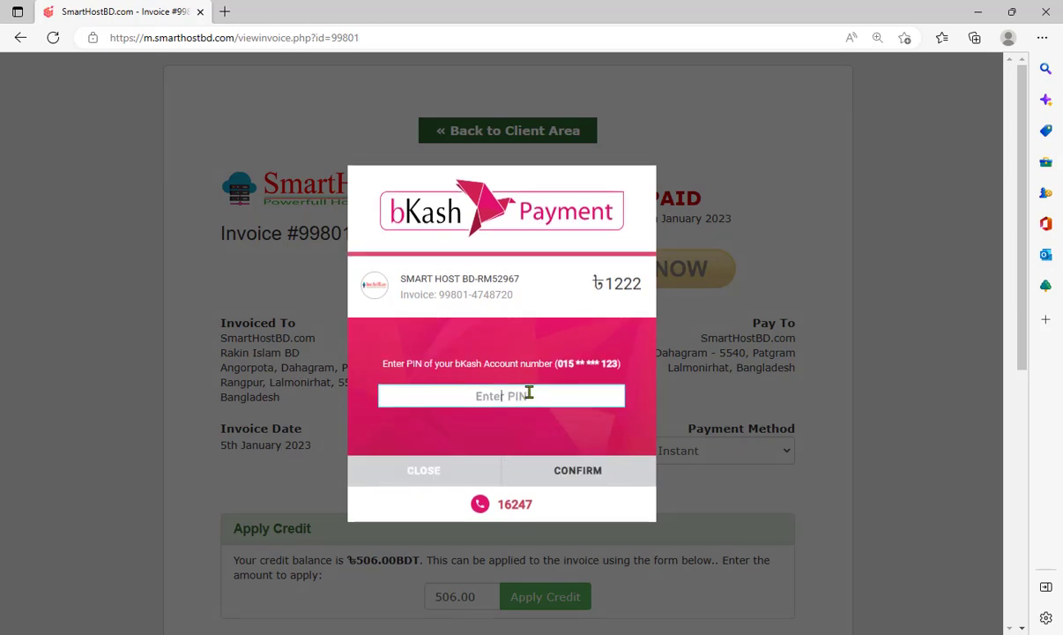
text(****)
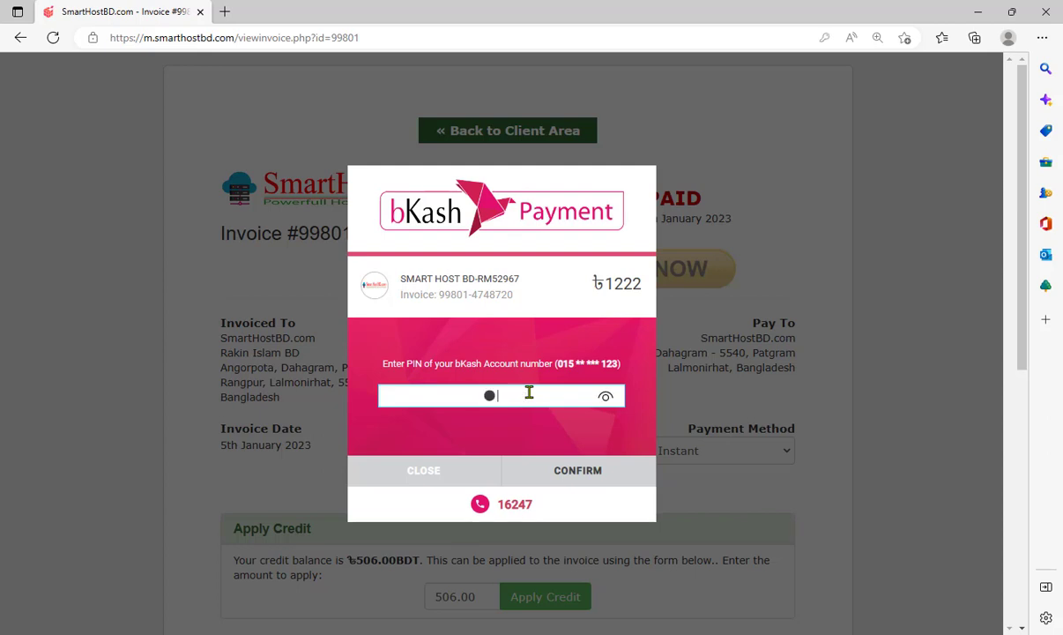
text(*)
click(583, 465)
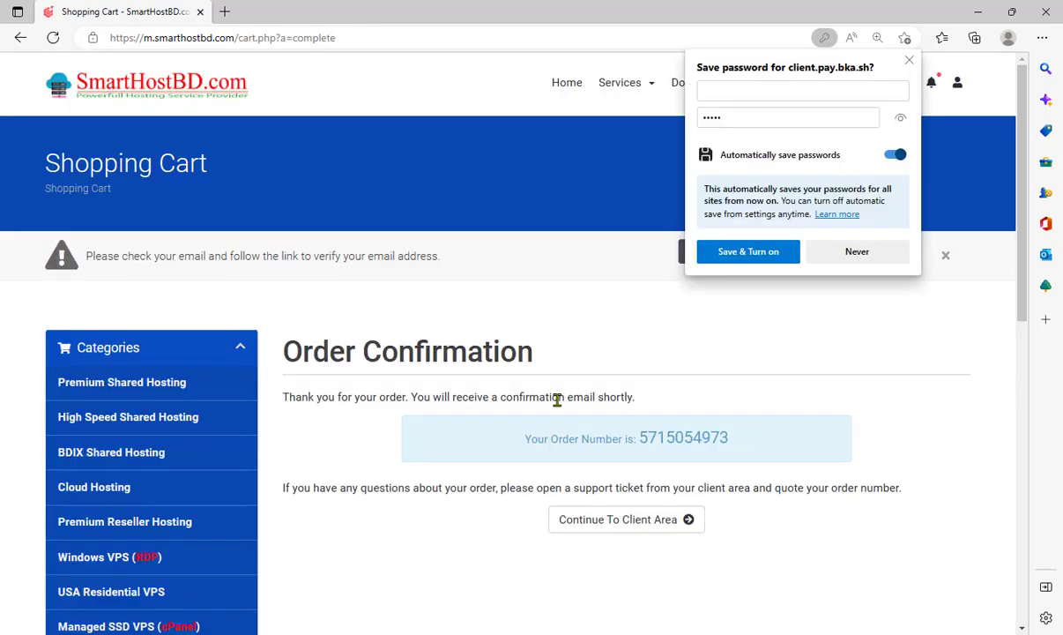
Step: Go to the client area and list the invoices sorted by date, newest first
click(642, 526)
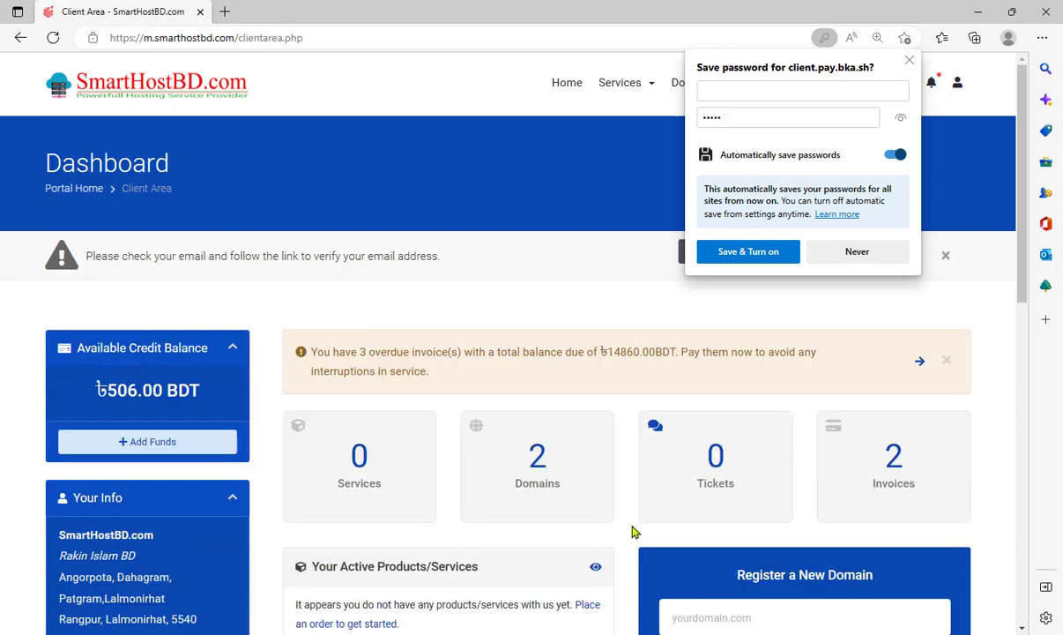
click(866, 451)
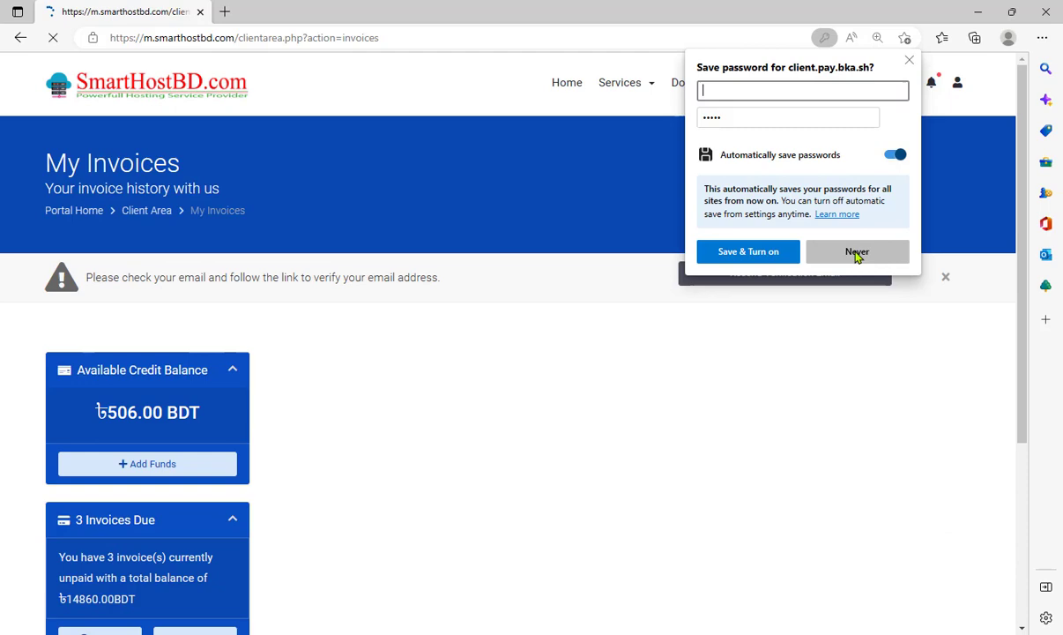
click(859, 254)
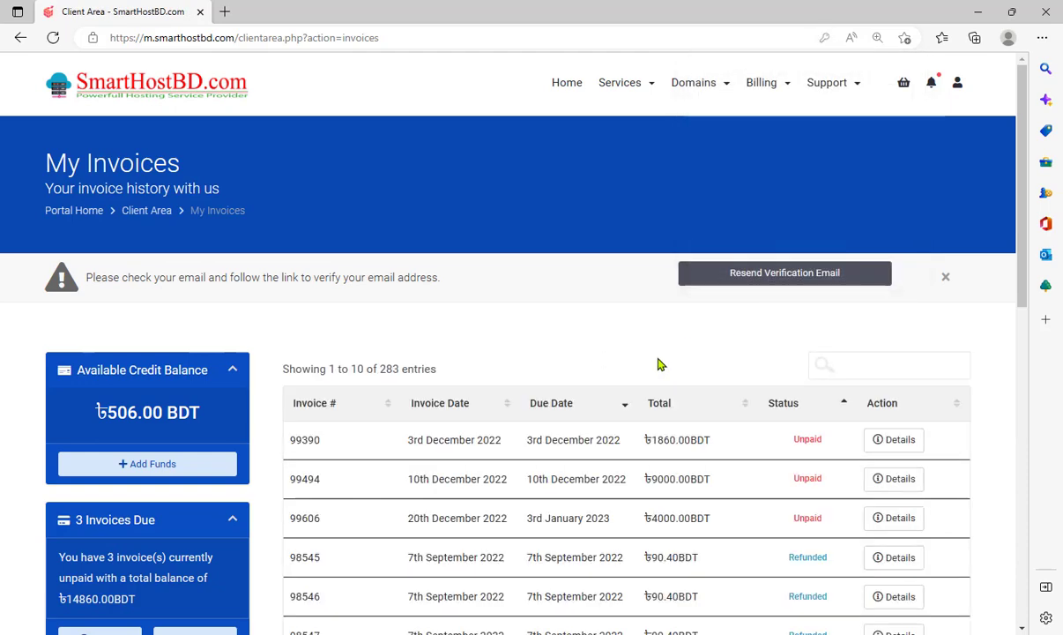
scroll(617, 498, down, 2)
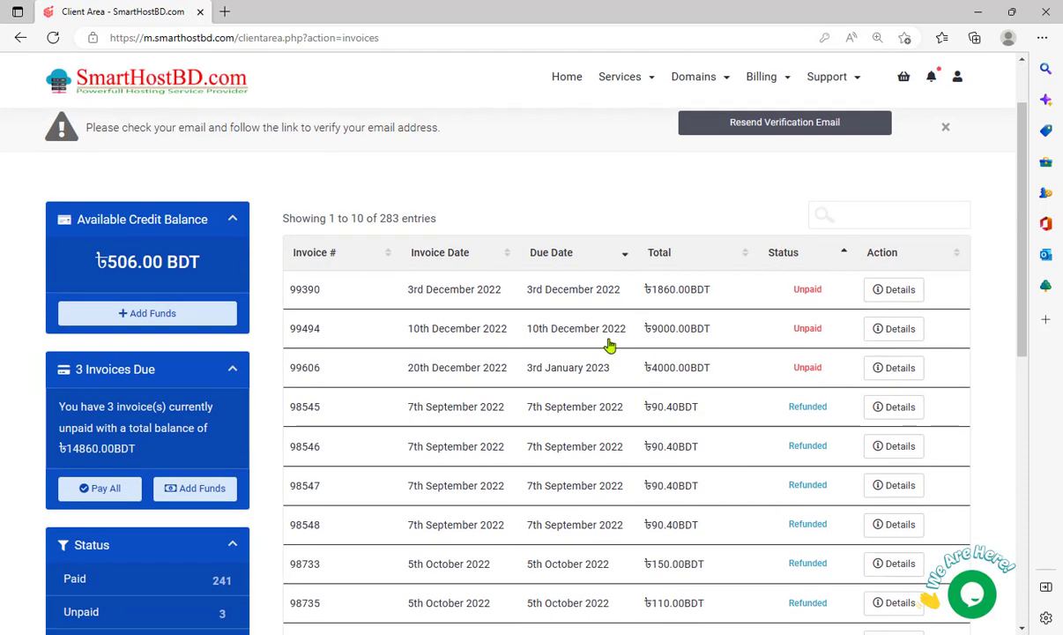
click(324, 254)
click(446, 256)
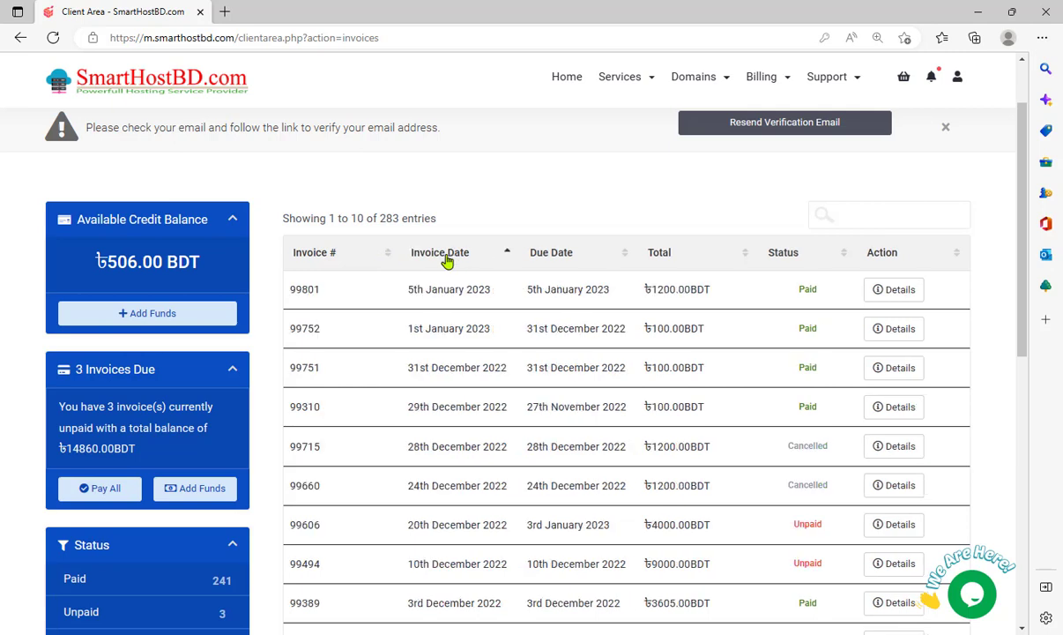
click(687, 298)
scroll(683, 296, down, 4)
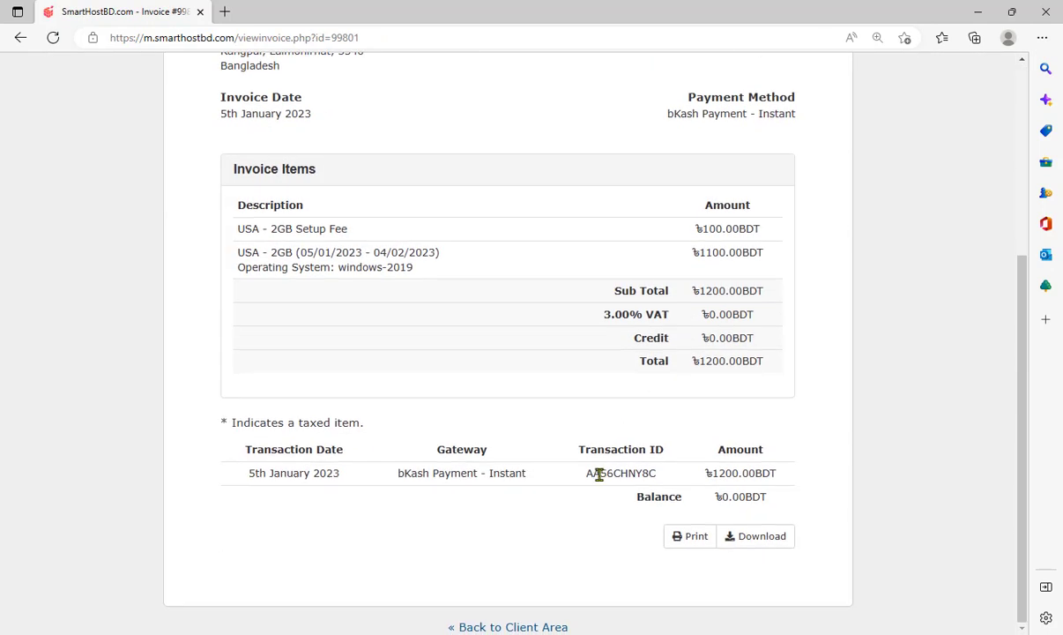
drag(252, 472, 772, 491)
double_click(616, 473)
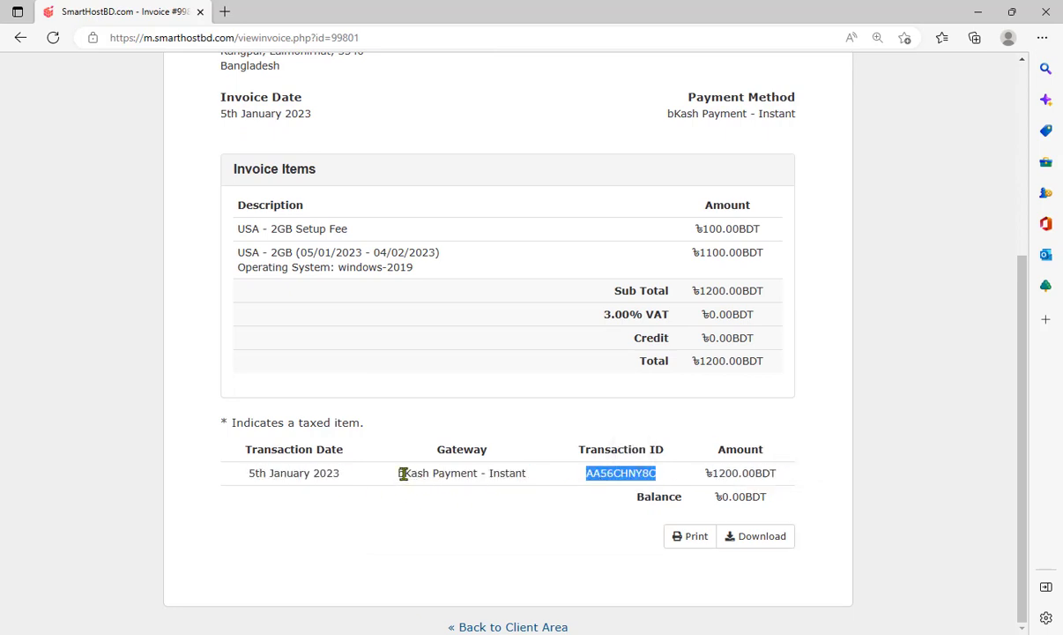
drag(399, 472, 545, 487)
scroll(545, 488, up, 5)
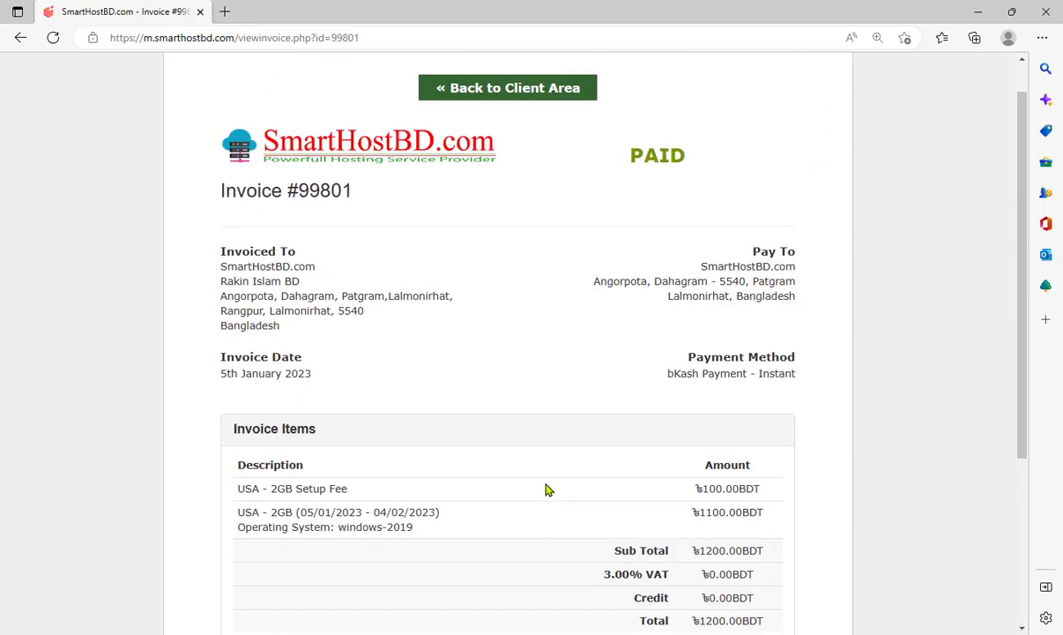
click(509, 135)
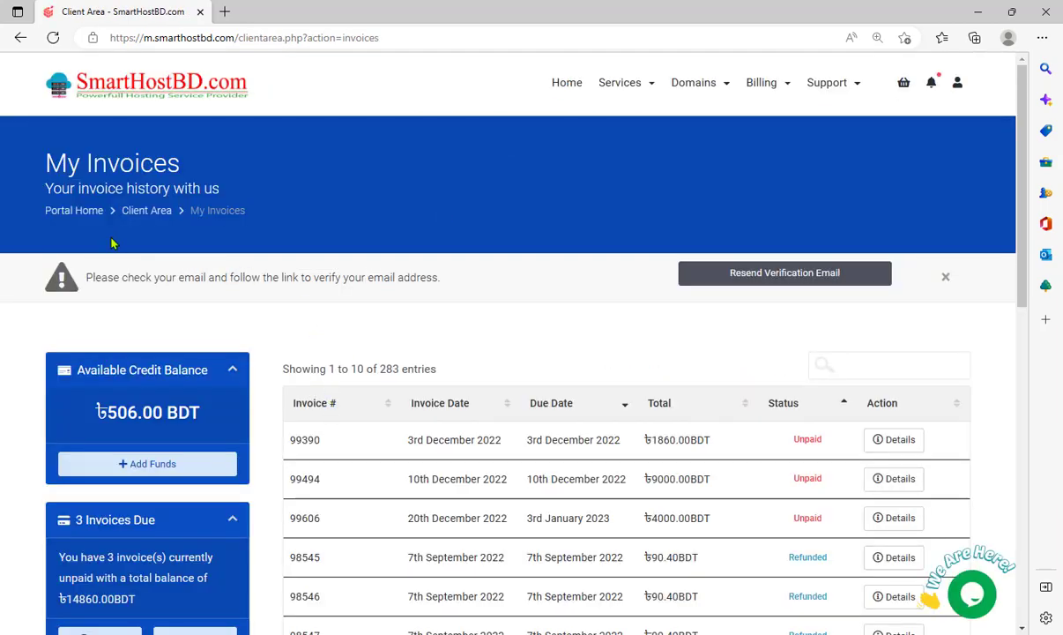
Step: Refresh My Products & Services until the Windows - 2GB VPS is Active, then open its details
click(143, 213)
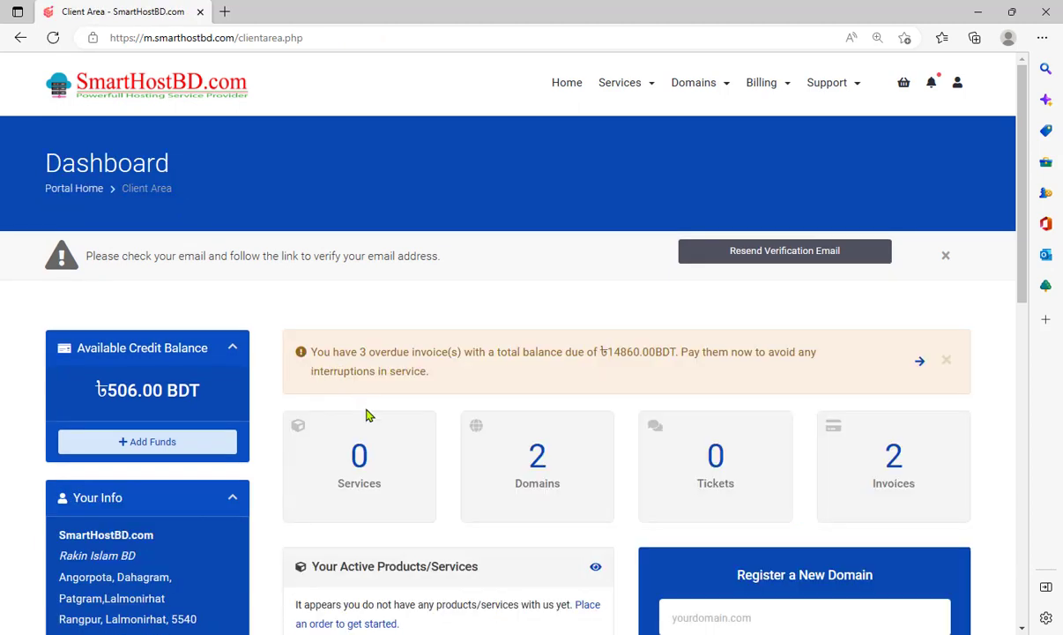
click(363, 460)
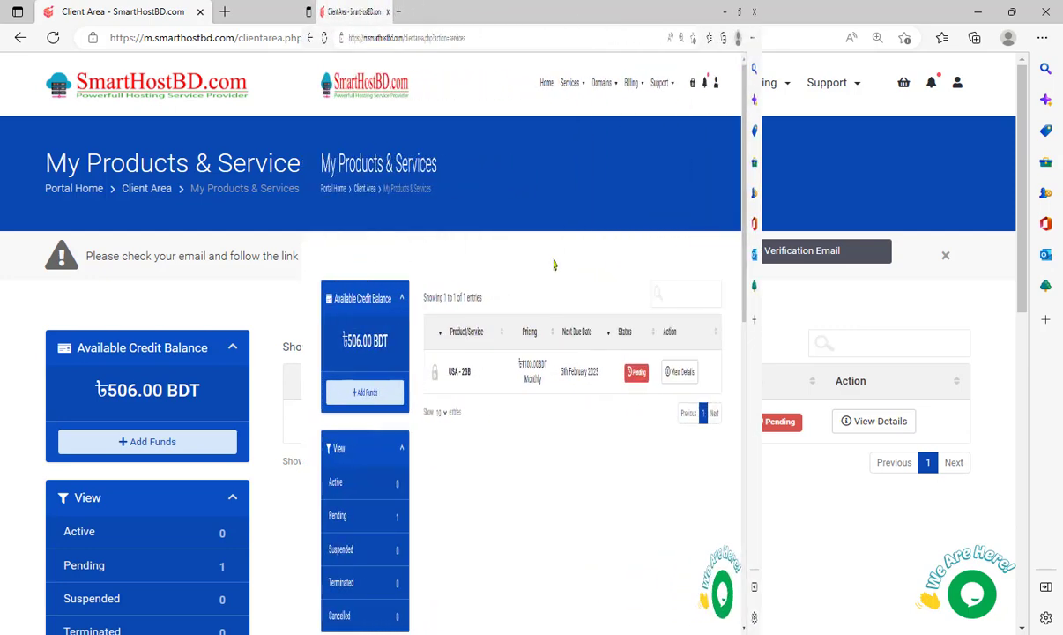
right_click(385, 199)
click(452, 257)
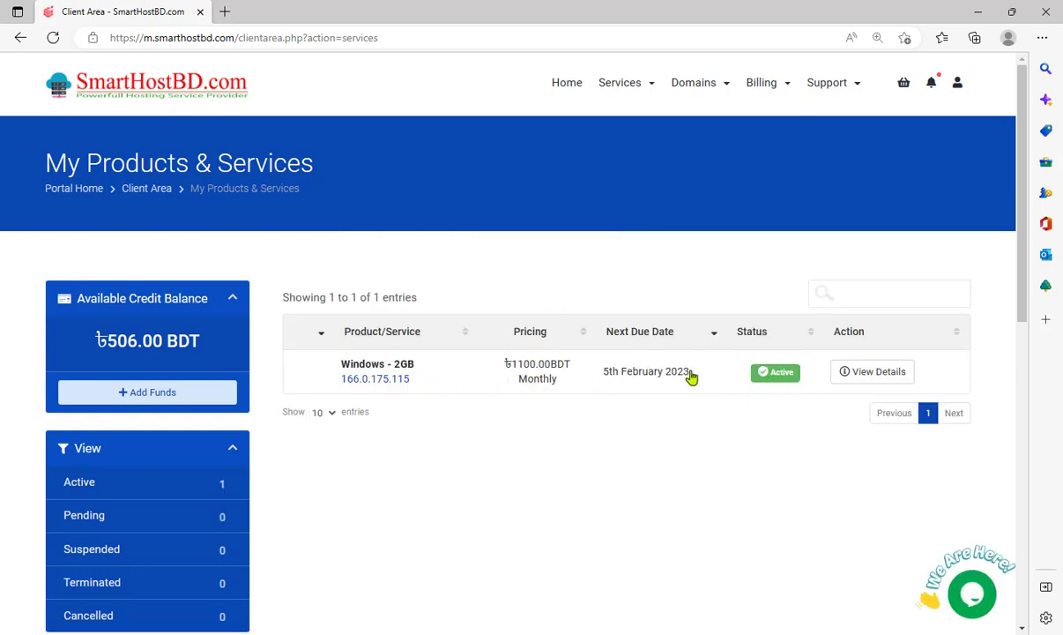
click(848, 372)
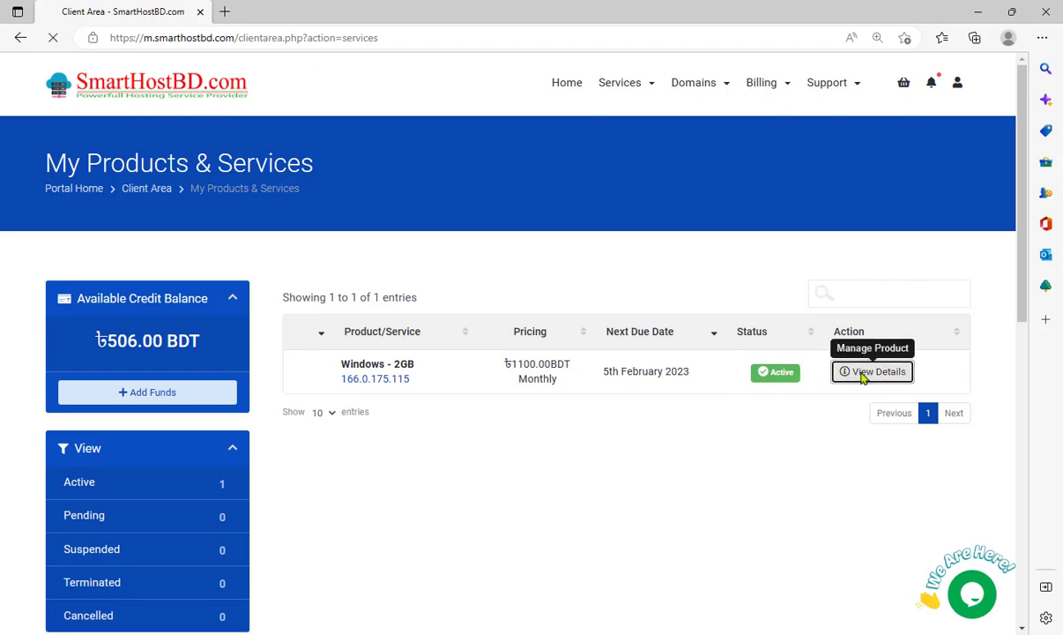
Step: Review the VPS page, highlighting the registration date and the installation notice
scroll(401, 277, down, 10)
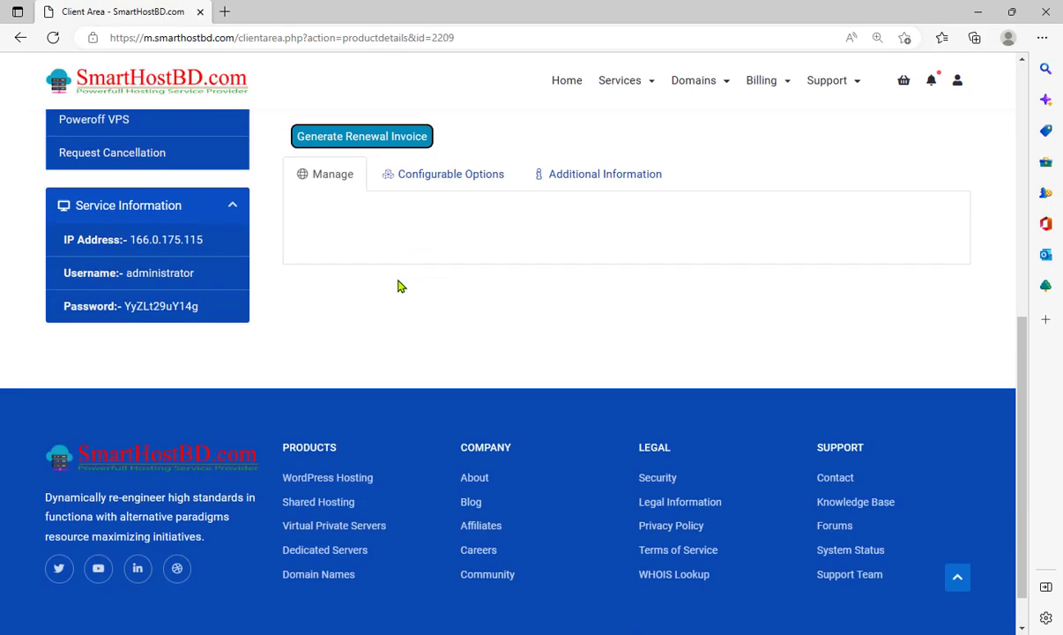
scroll(496, 185, up, 10)
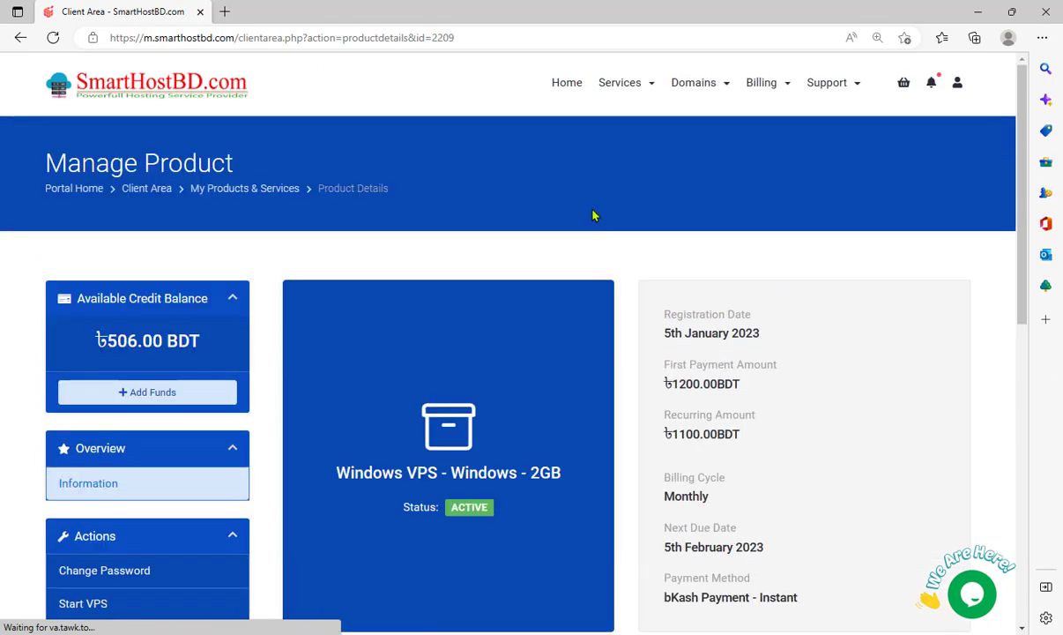
drag(665, 332, 758, 335)
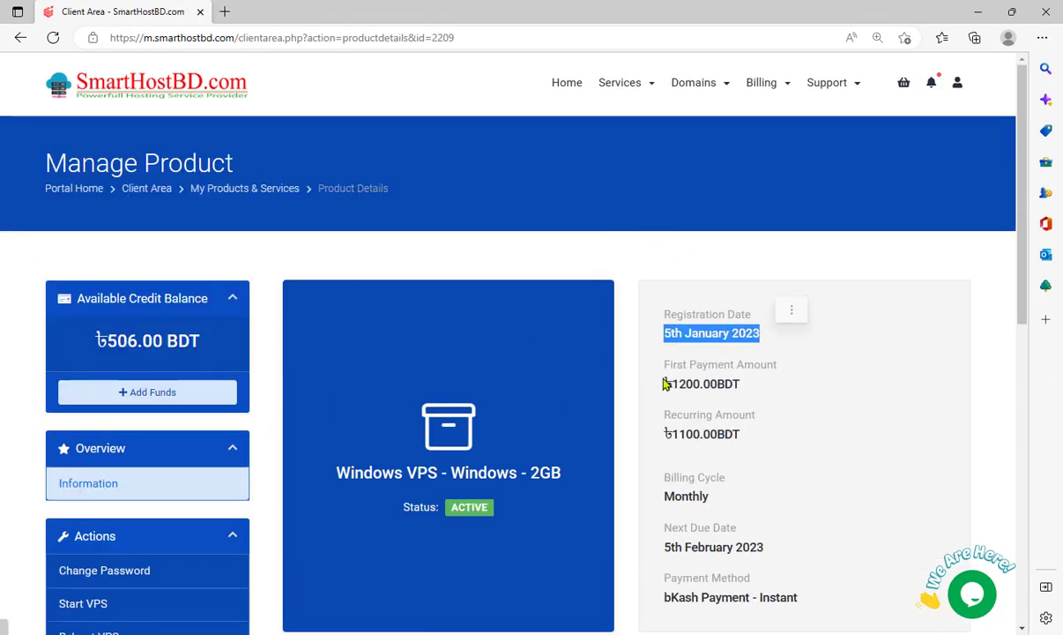
click(676, 329)
drag(677, 326, 751, 314)
scroll(688, 268, down, 5)
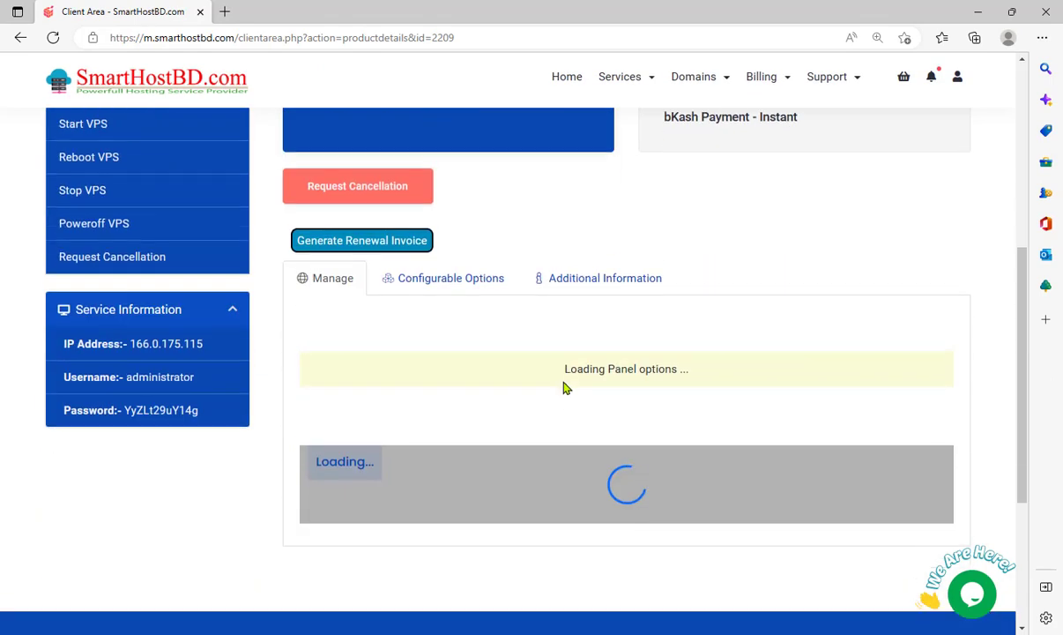
scroll(555, 432, down, 3)
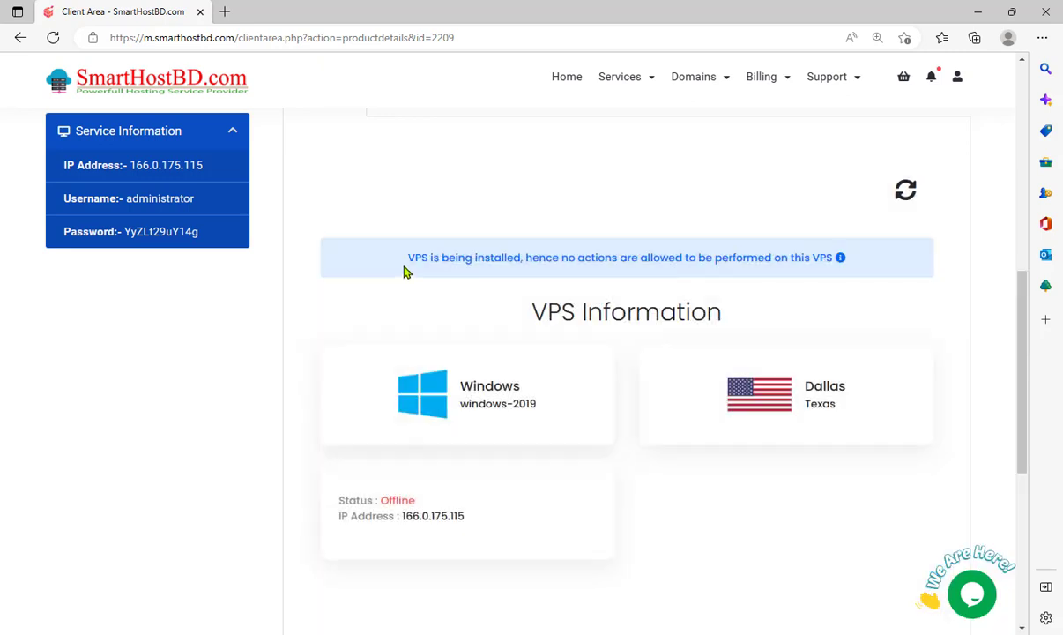
drag(403, 272, 867, 278)
drag(408, 256, 532, 266)
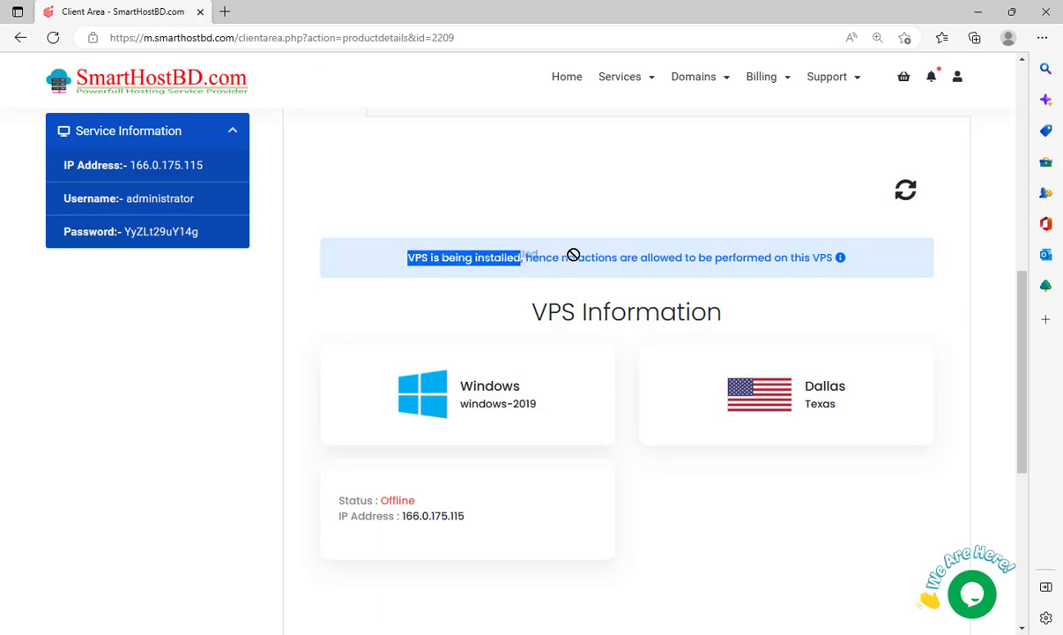
double_click(689, 254)
click(689, 254)
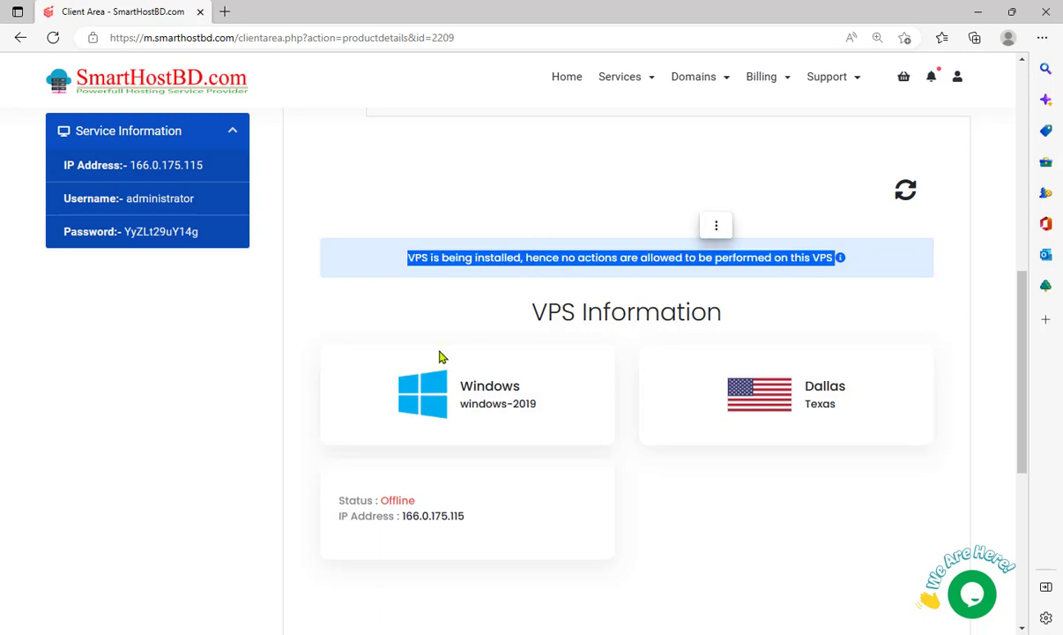
double_click(459, 259)
scroll(261, 233, up, 1)
click(318, 272)
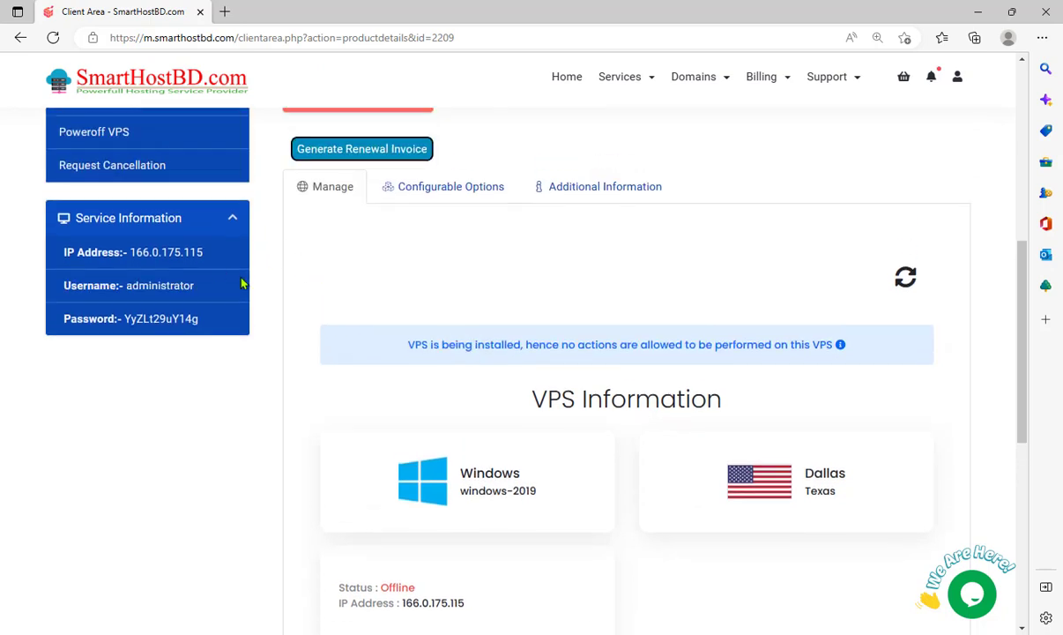
Step: Highlight the VPS IP address and administrator username
drag(126, 253, 204, 252)
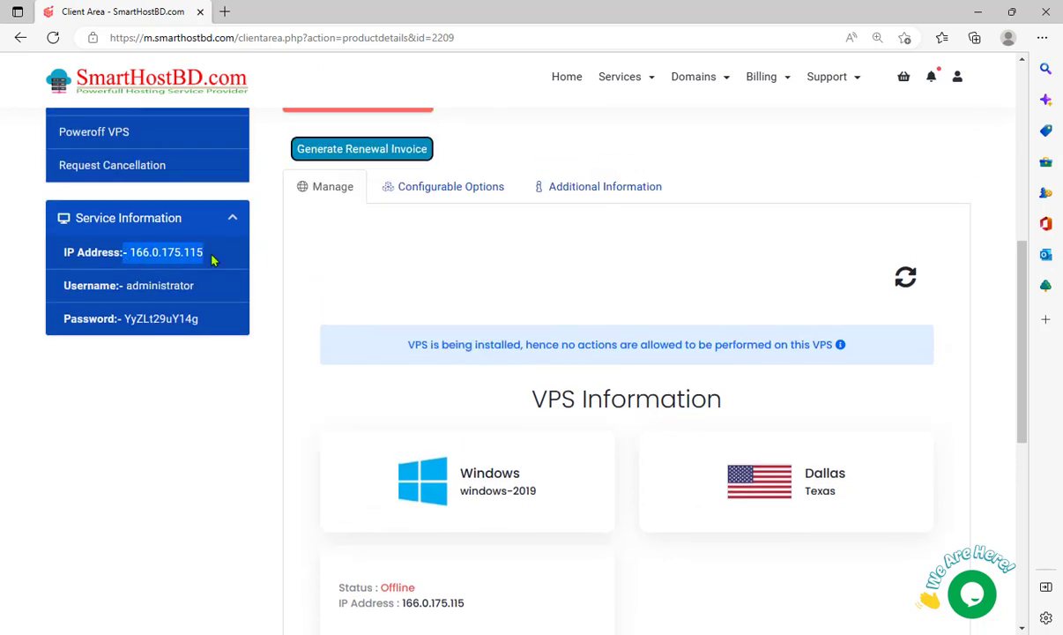
drag(126, 285, 196, 285)
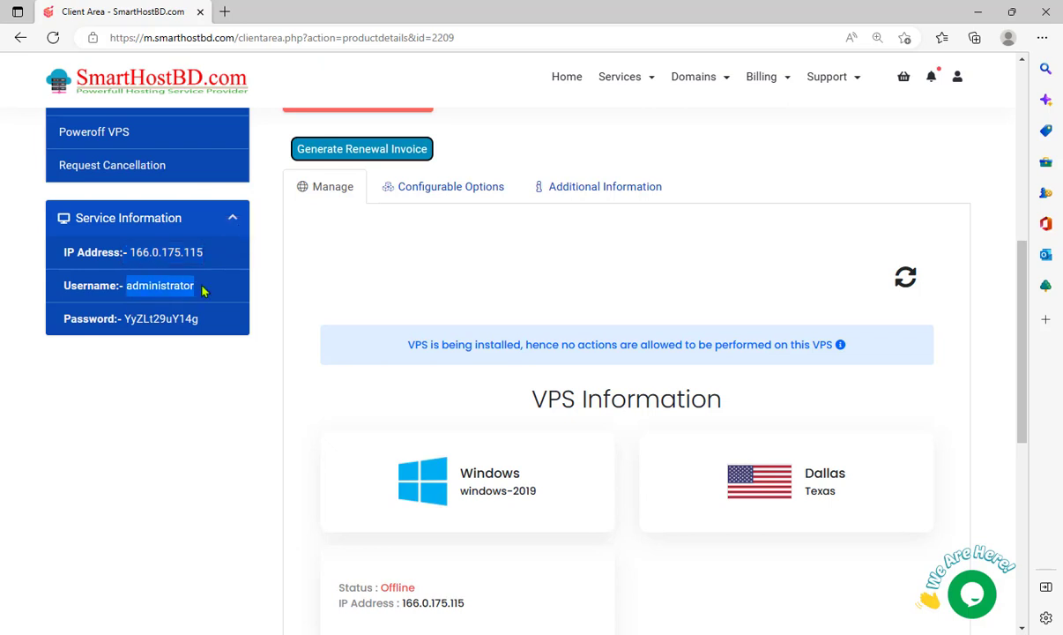
drag(124, 319, 197, 317)
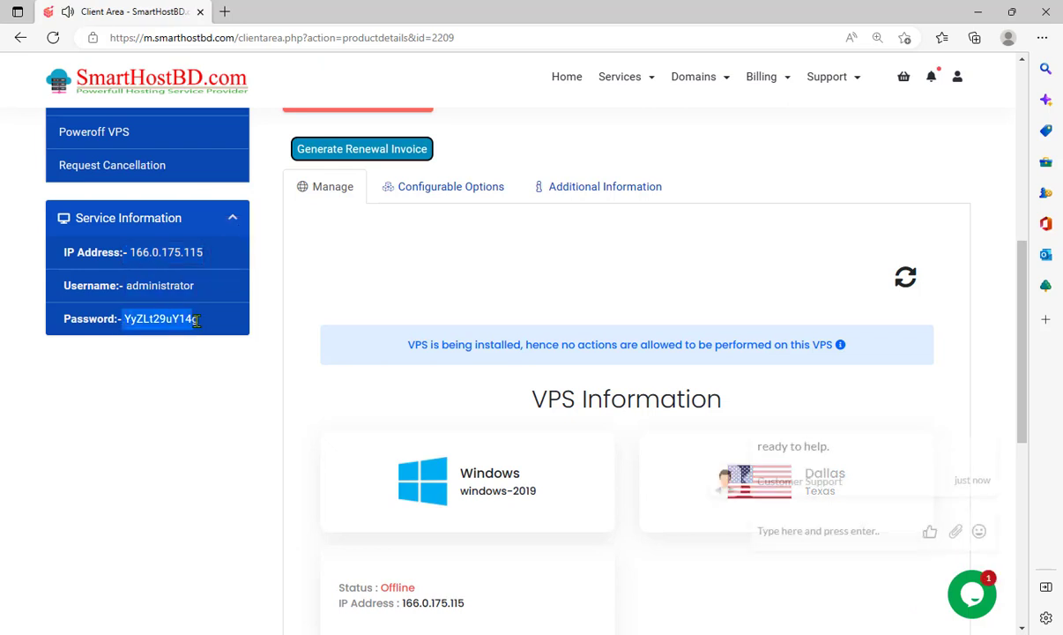
scroll(369, 291, down, 1)
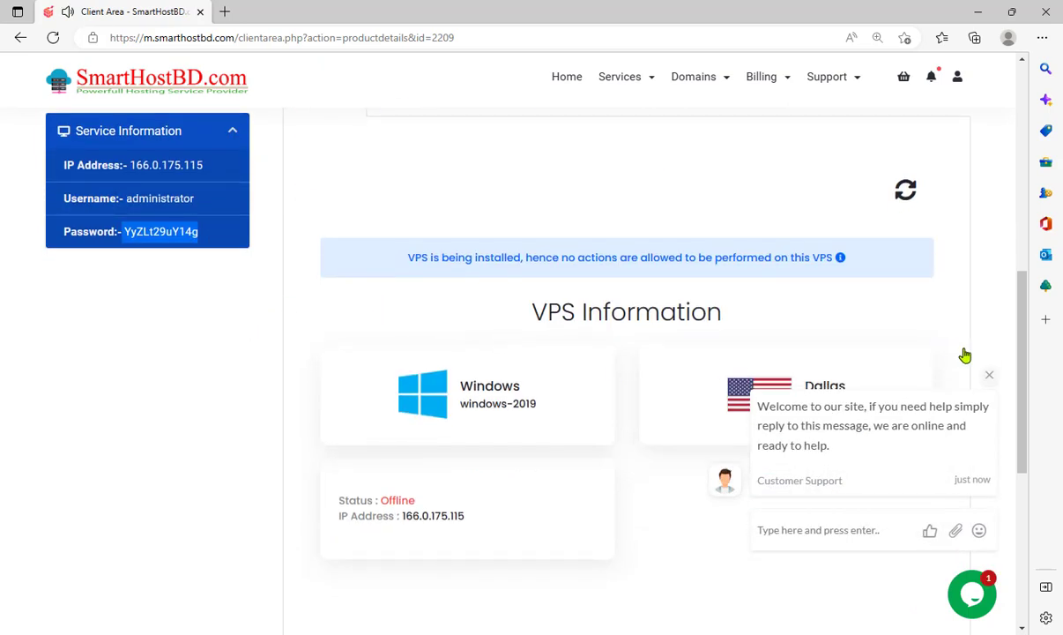
Step: Close the chat welcome popup and reload the VPS panel until it shows Online
click(988, 376)
scroll(614, 306, up, 4)
scroll(615, 315, up, 1)
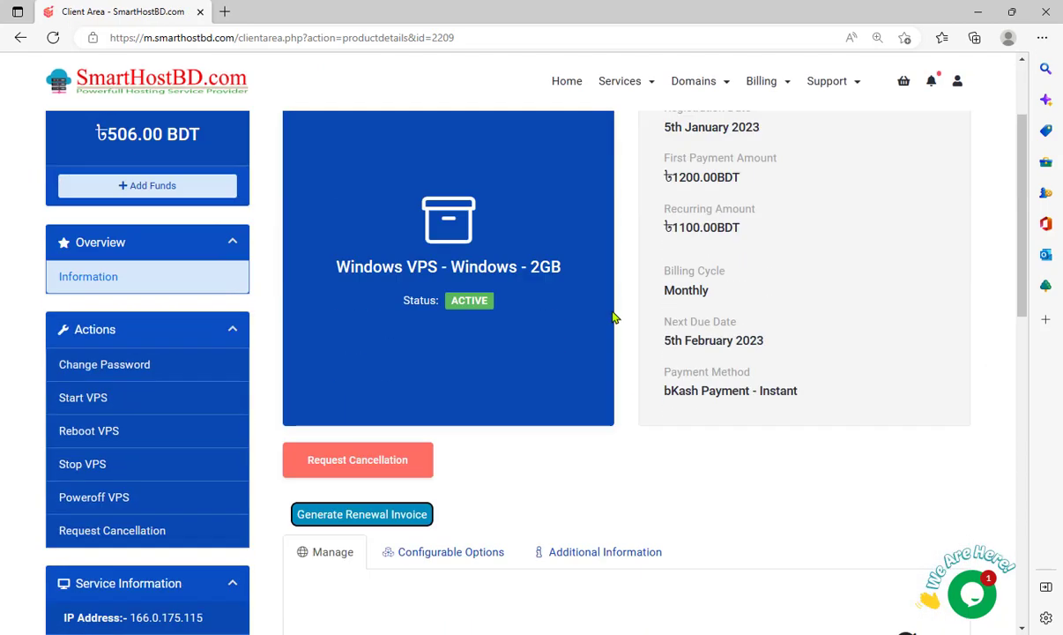
scroll(749, 362, down, 3)
scroll(705, 346, down, 3)
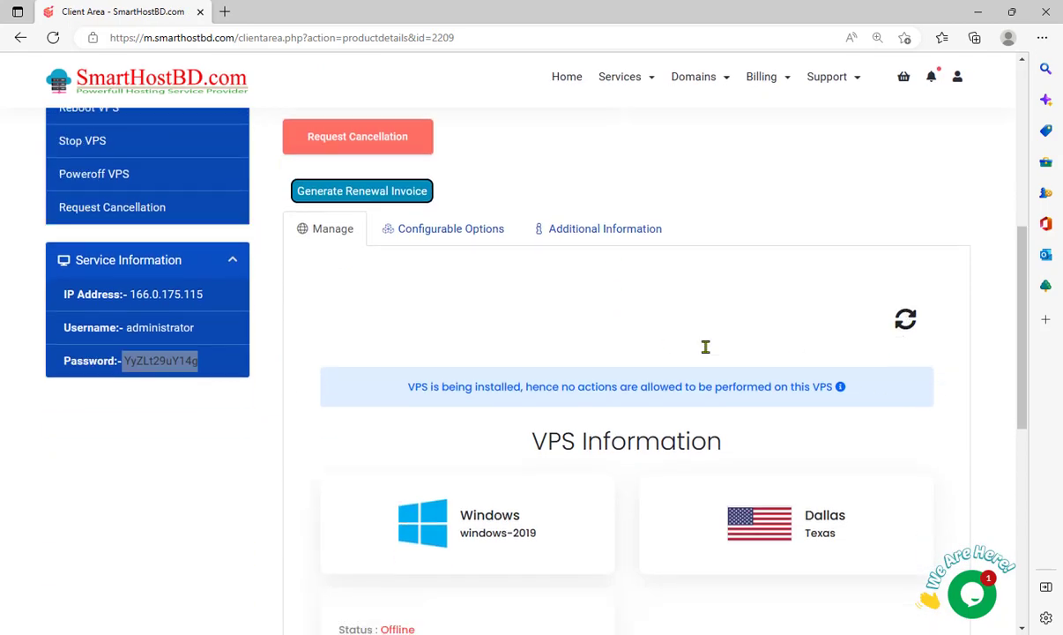
scroll(872, 264, up, 1)
click(907, 176)
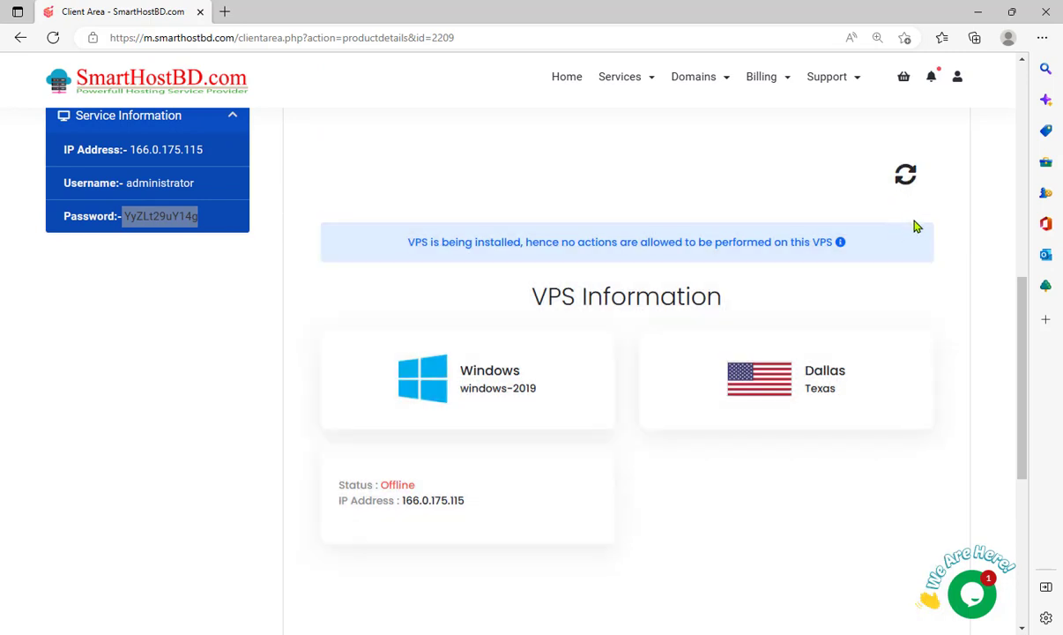
click(905, 174)
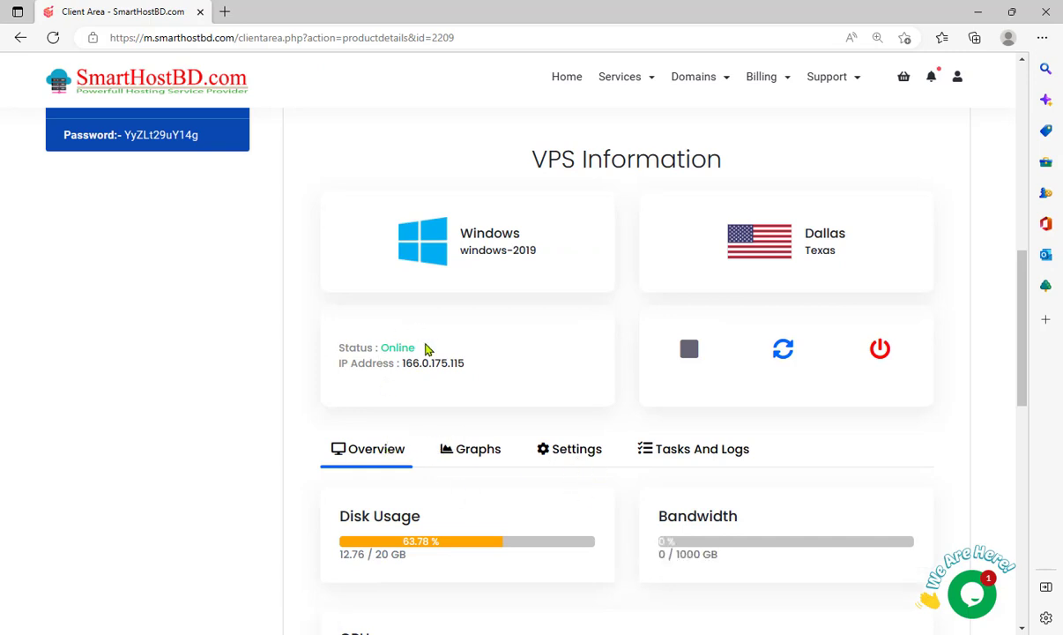
Step: Refresh the VPS panel and copy IP 166.0.175.115 into Remote Desktop Connection's Computer field
double_click(396, 347)
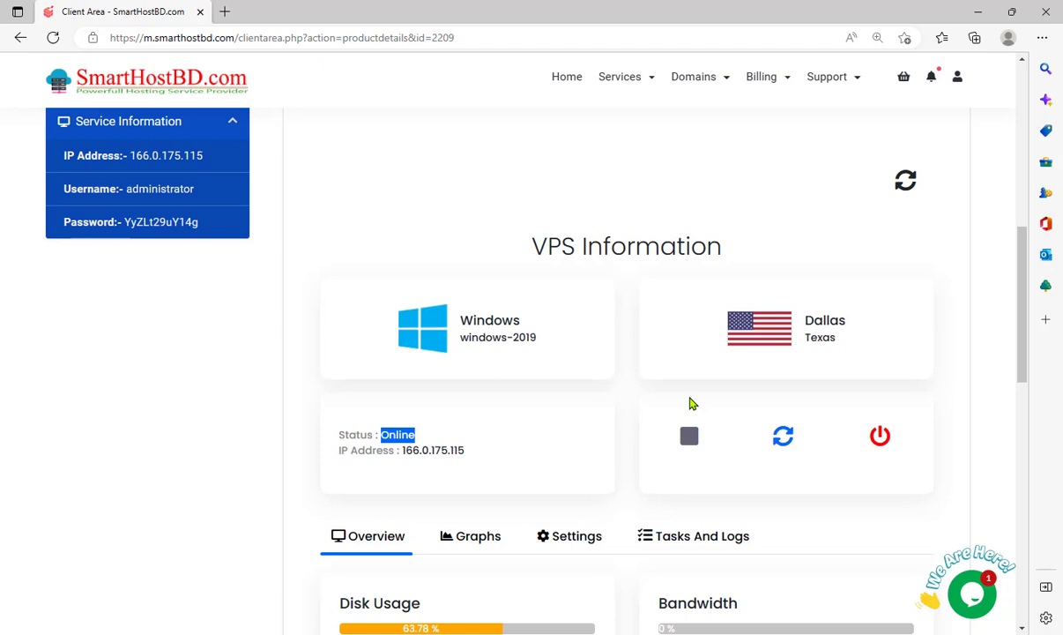
click(917, 192)
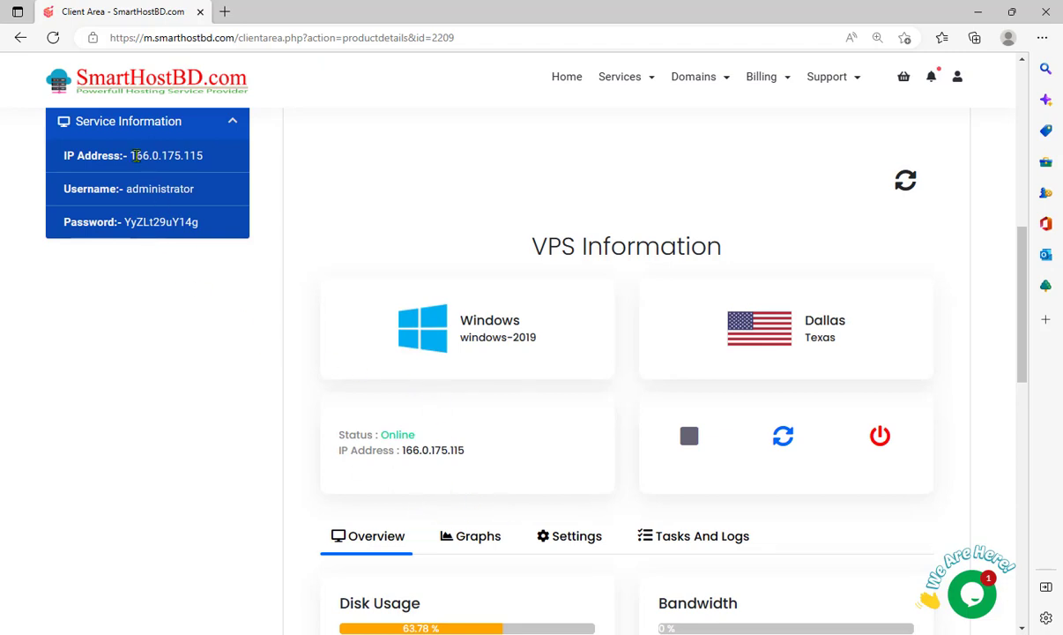
drag(131, 157, 212, 166)
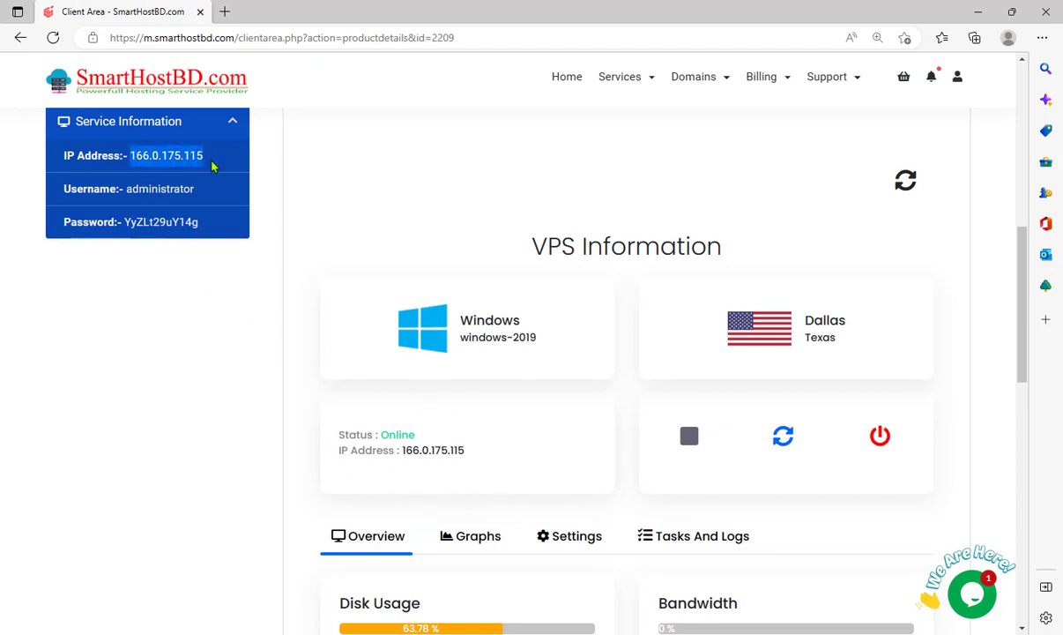
key(ctrl+c)
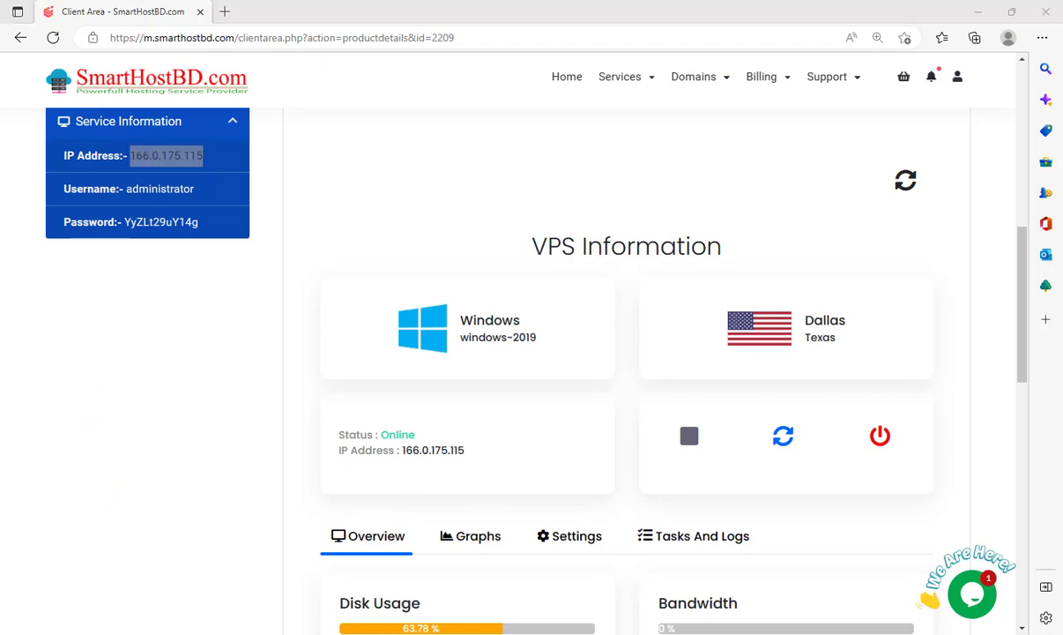
key(ctrl+v)
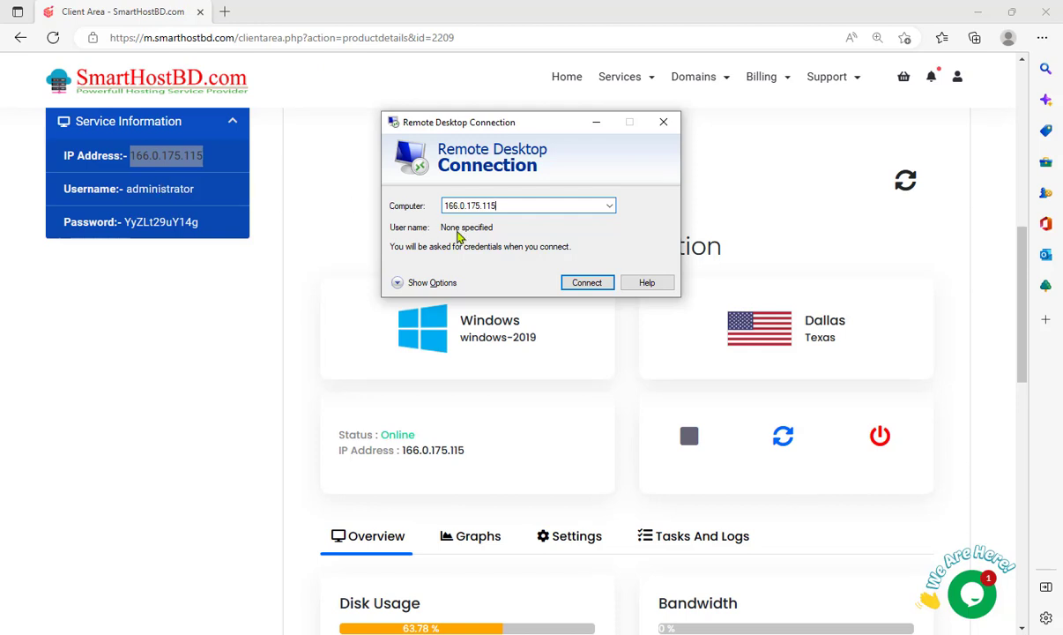
Step: Start connecting and paste the administrator username from the client area into the login prompt
click(586, 282)
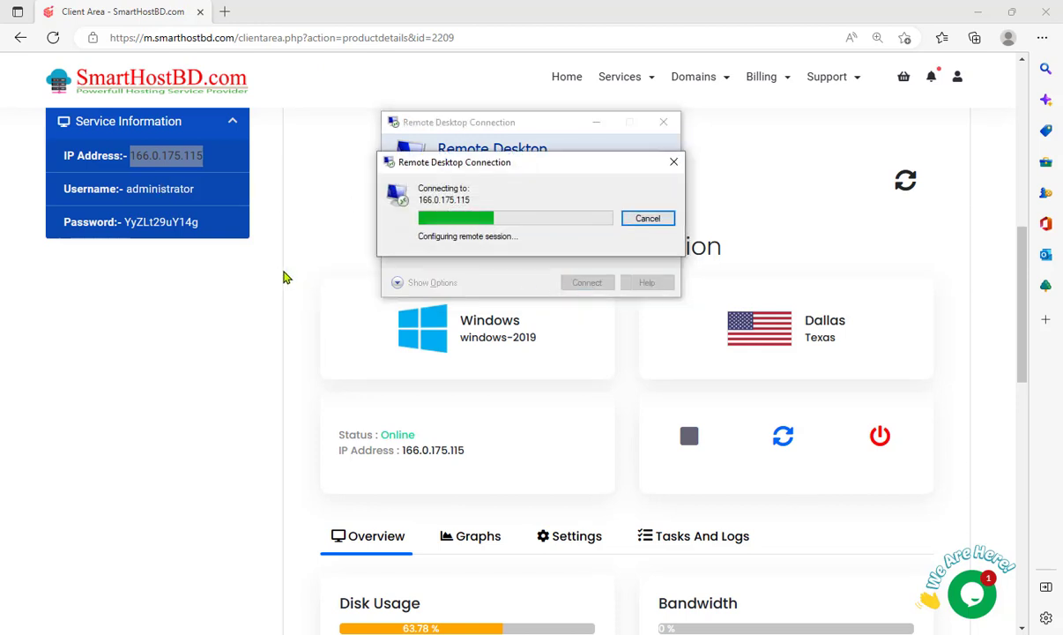
double_click(182, 188)
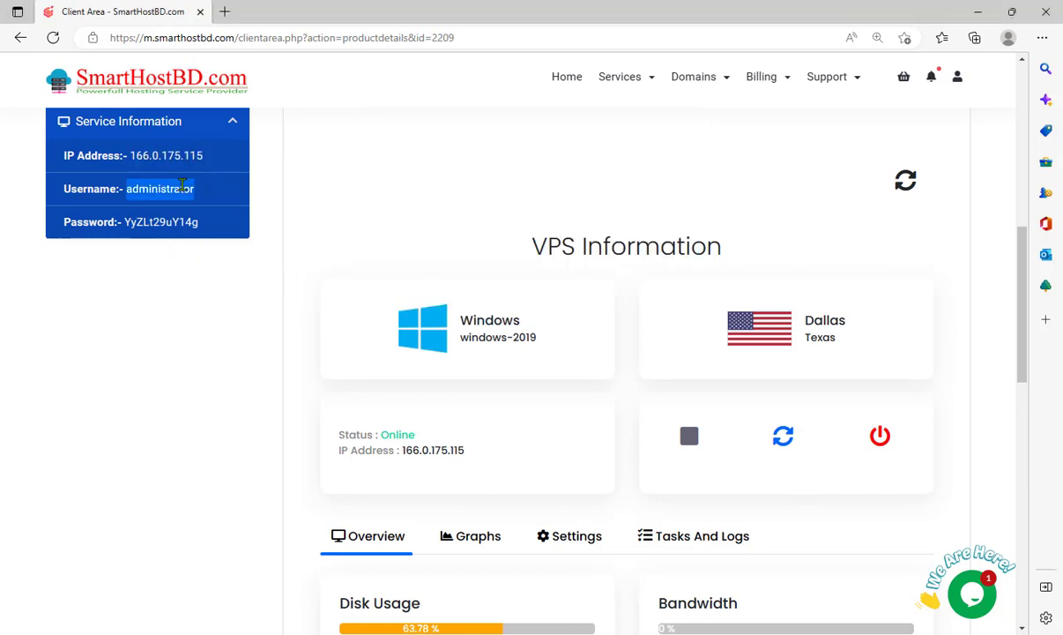
key(alt+Tab)
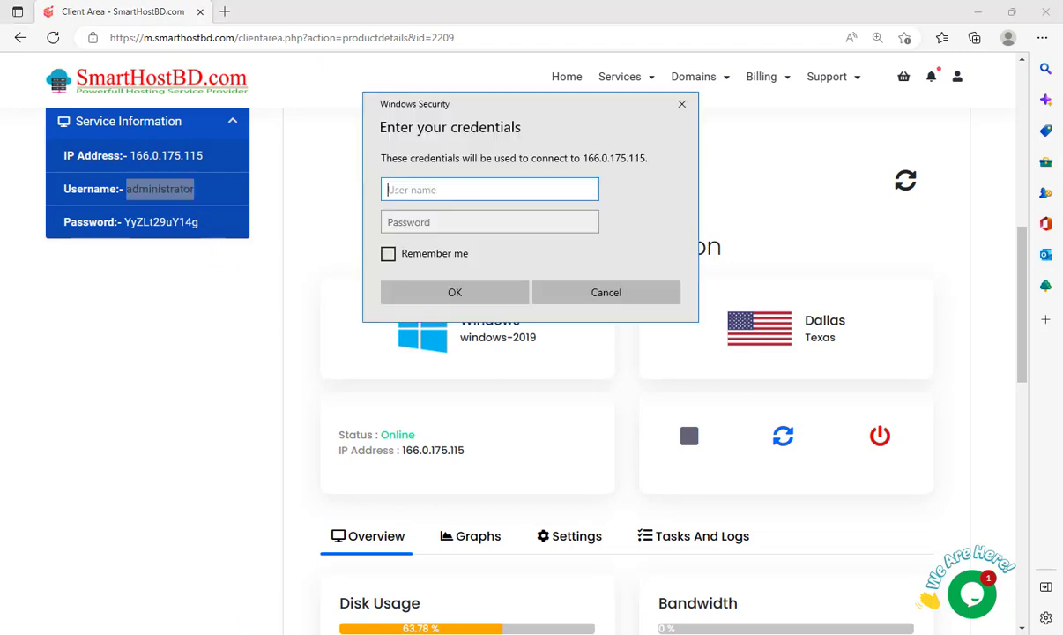
key(ctrl+v)
Step: Enter the VPS password from the client area, submit, and accept the unverified certificate
double_click(169, 221)
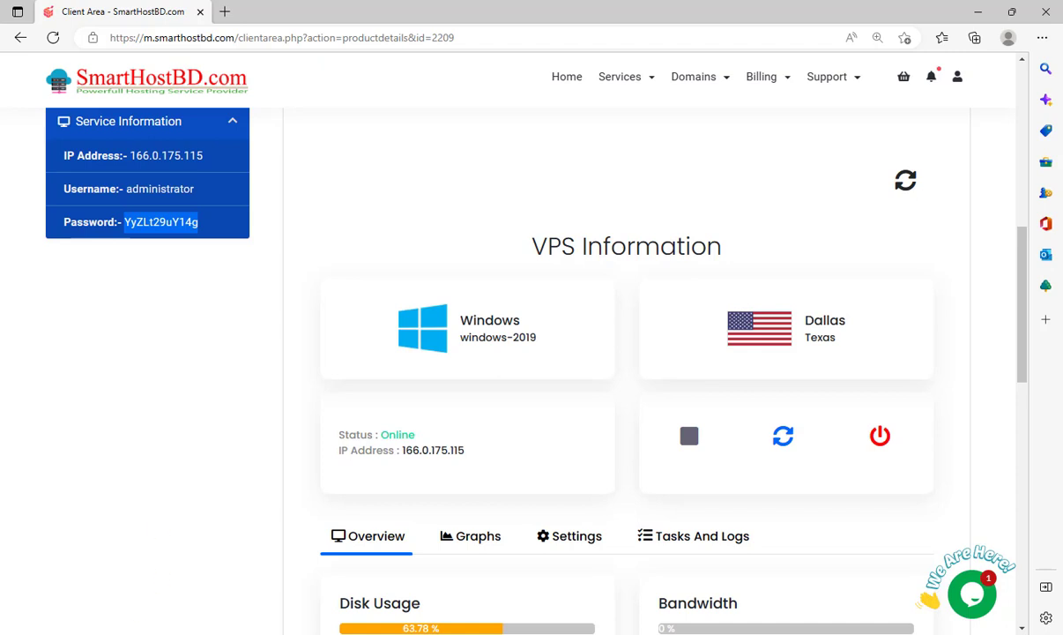
click(510, 215)
key(ctrl+v)
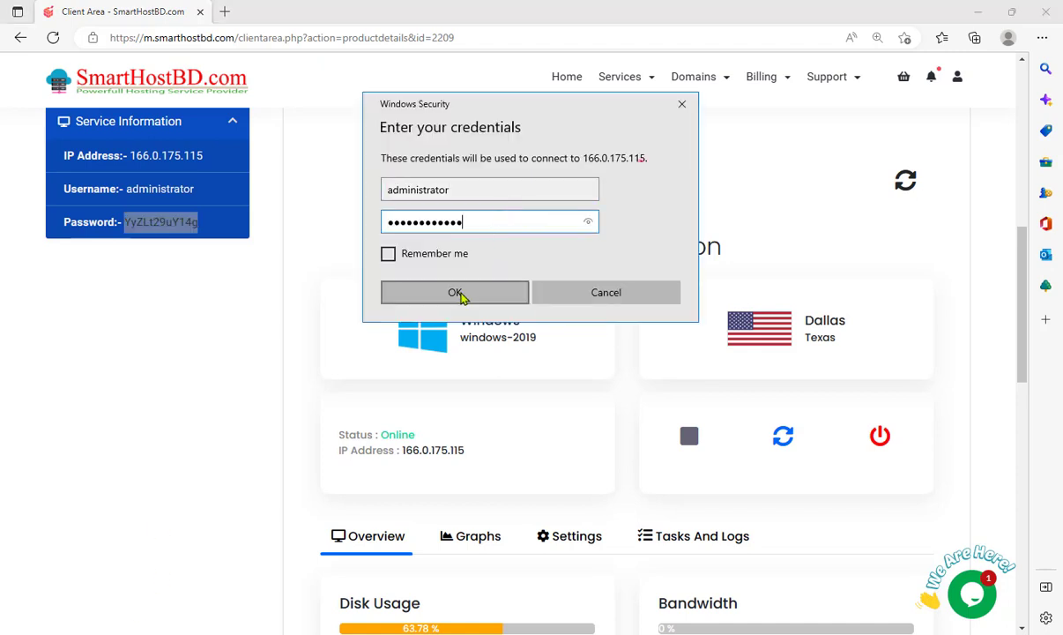
click(462, 294)
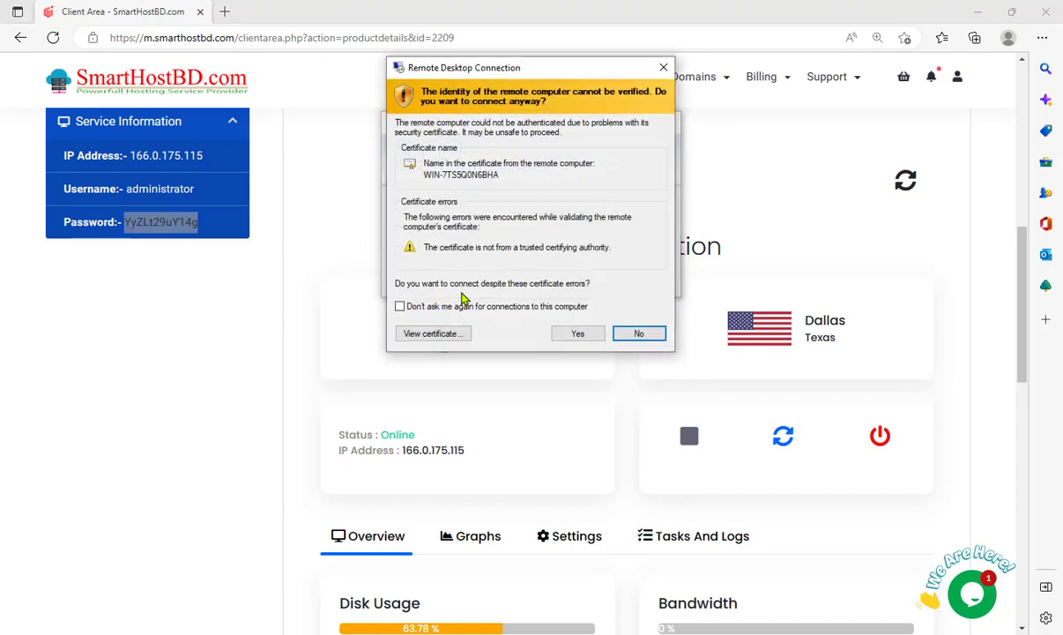
click(578, 335)
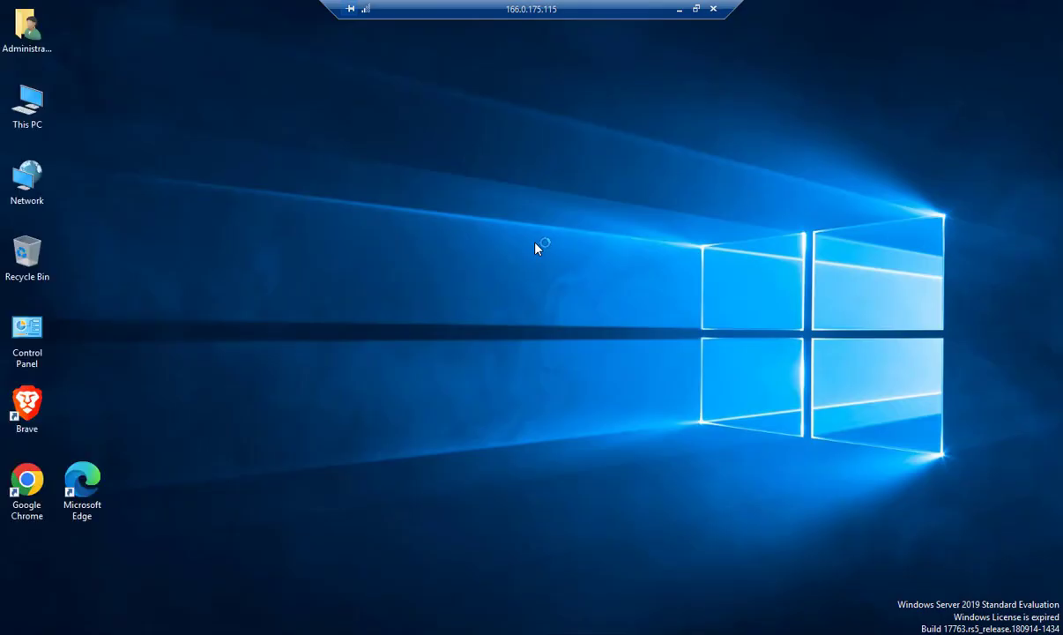
Step: Refresh the remote desktop four times, then launch Google Chrome from its desktop shortcut
right_click(382, 158)
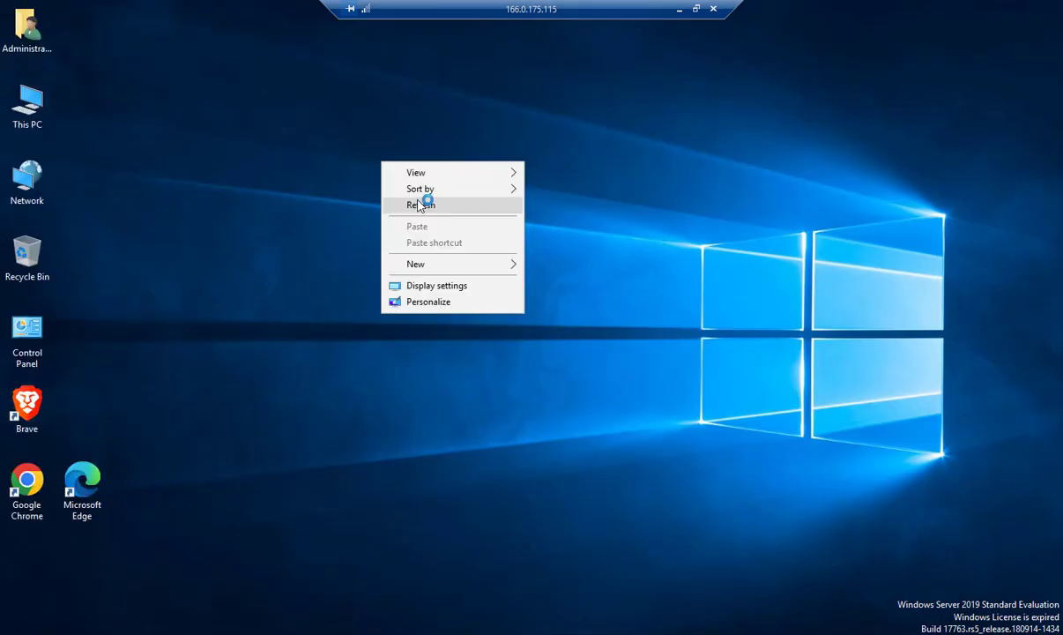
click(429, 205)
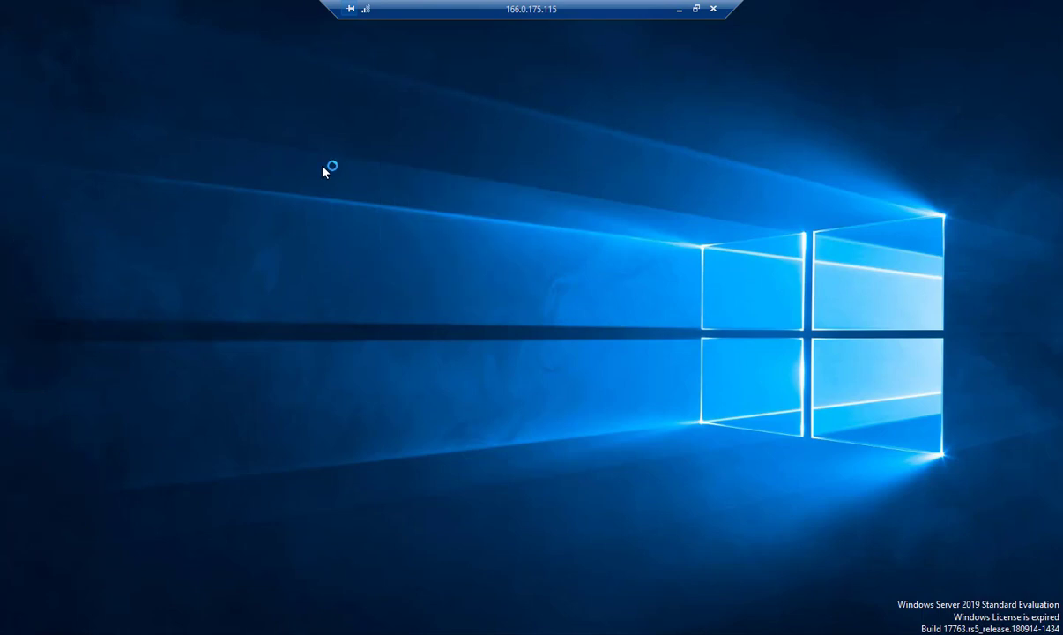
right_click(360, 203)
click(356, 207)
right_click(271, 202)
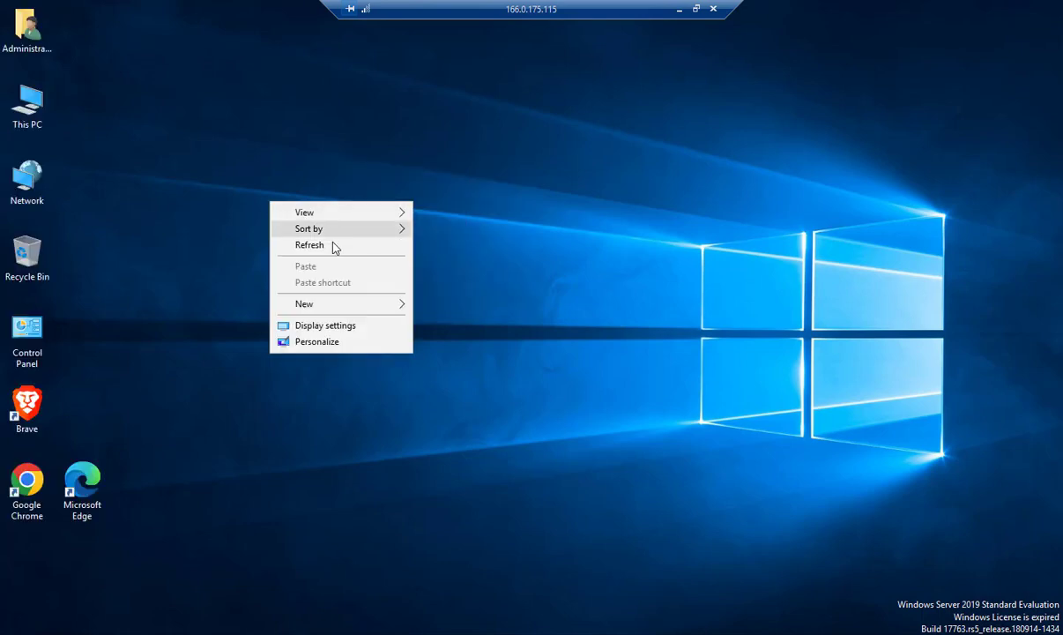
click(333, 245)
right_click(248, 164)
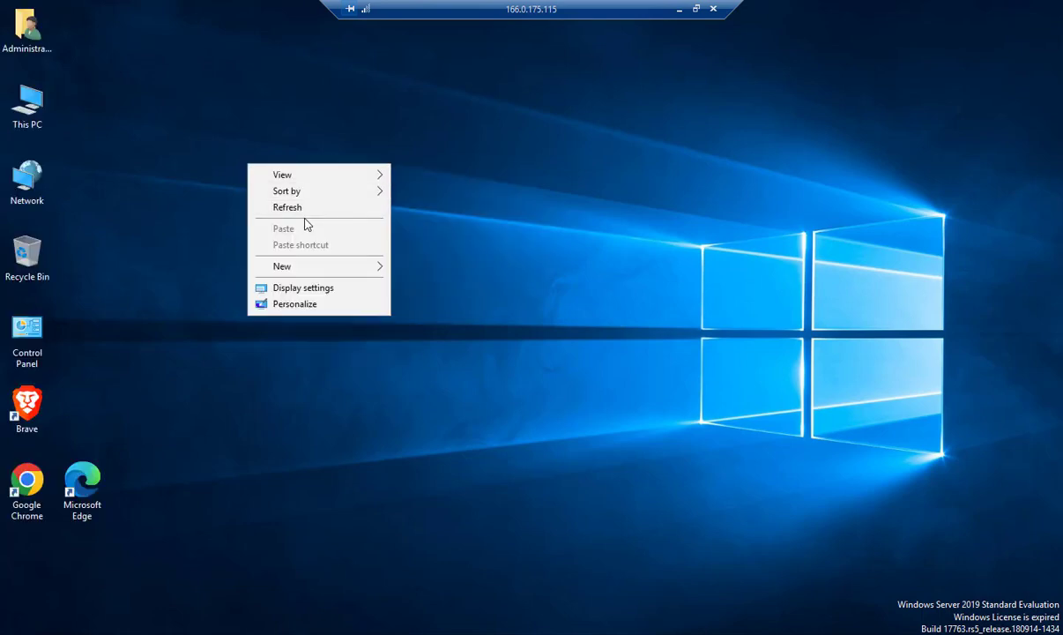
click(306, 209)
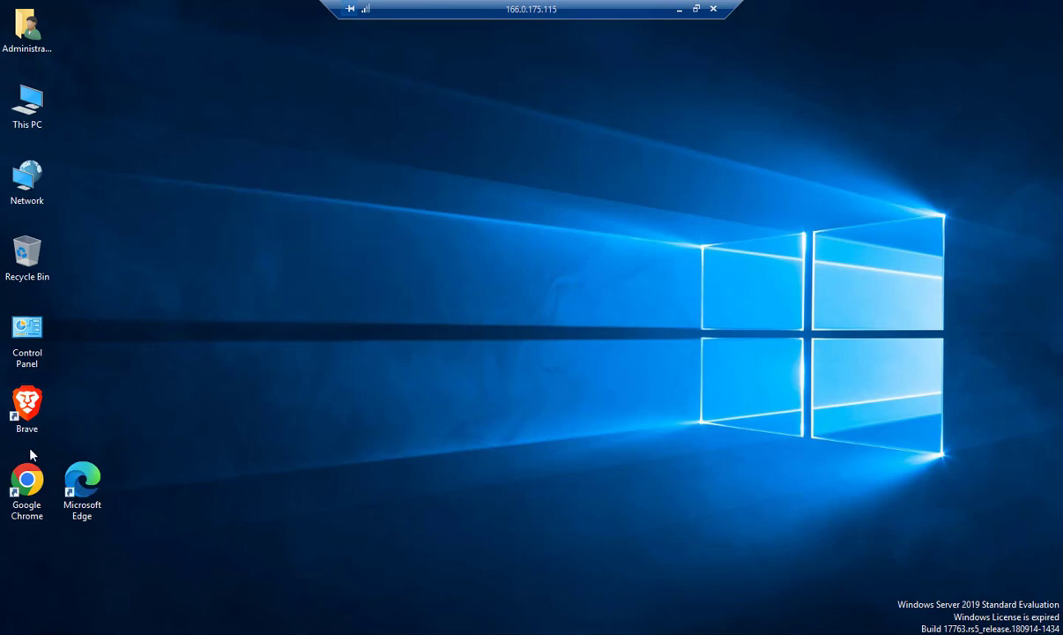
click(14, 483)
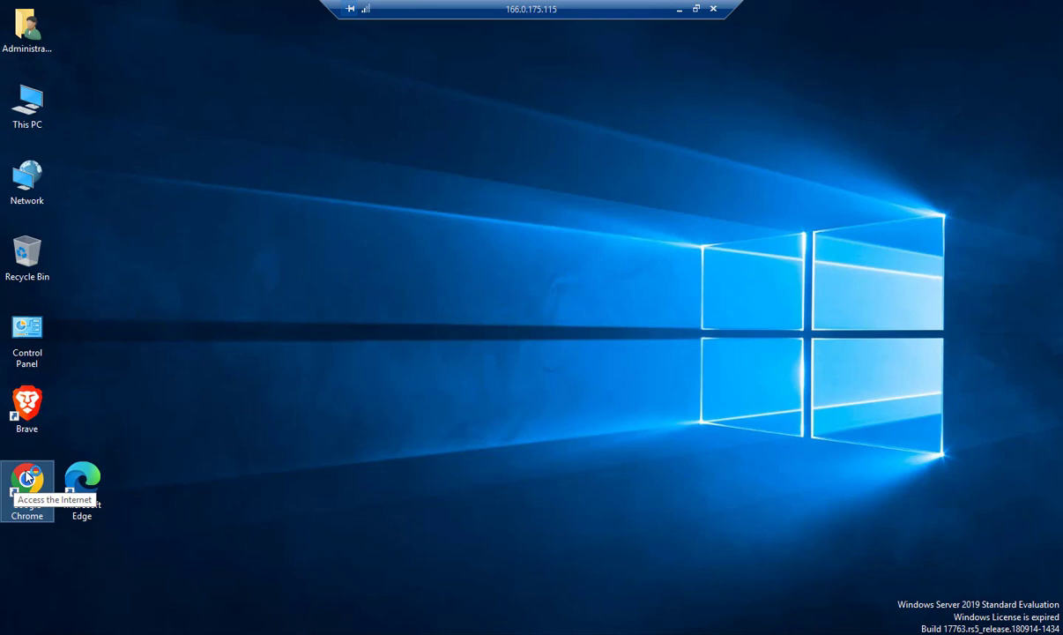
key(Return)
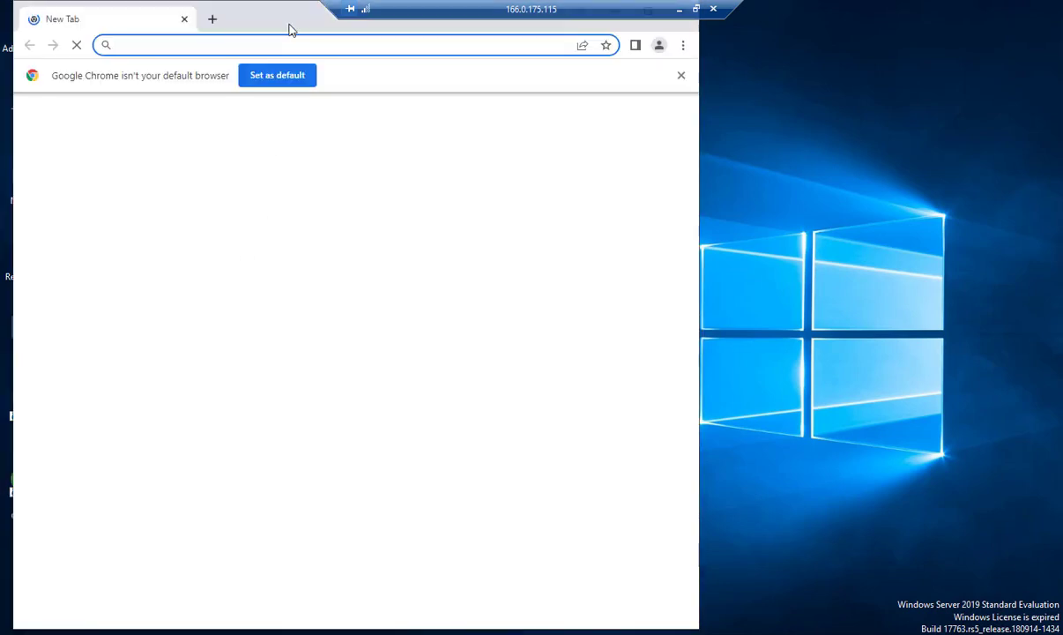
Step: Maximize Chrome, load fast.com, and rerun the speed test after the 69 Mbps reading
double_click(291, 23)
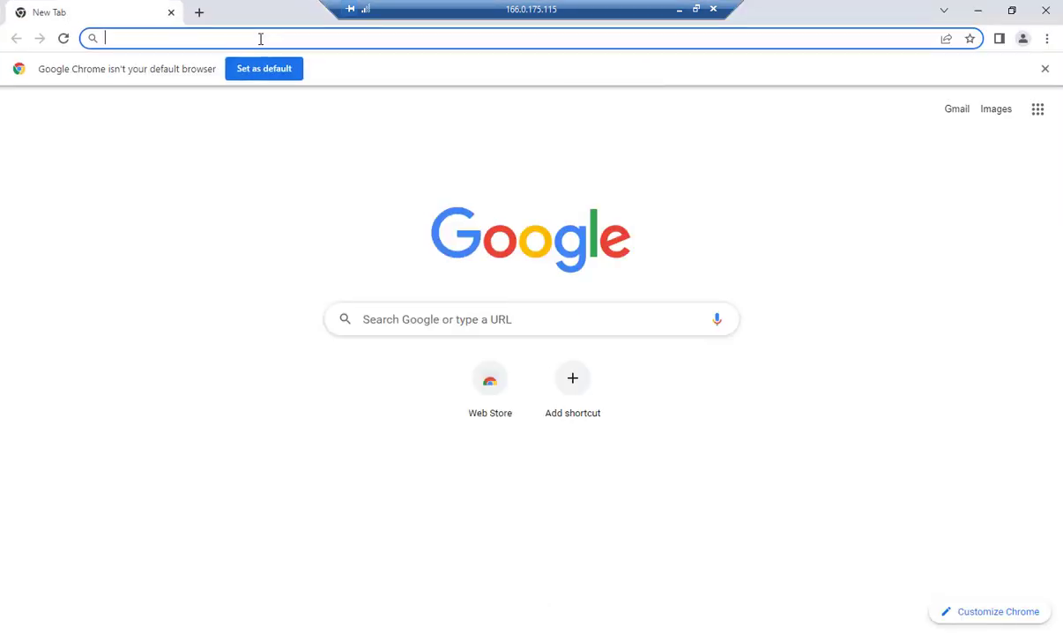
text(fast)
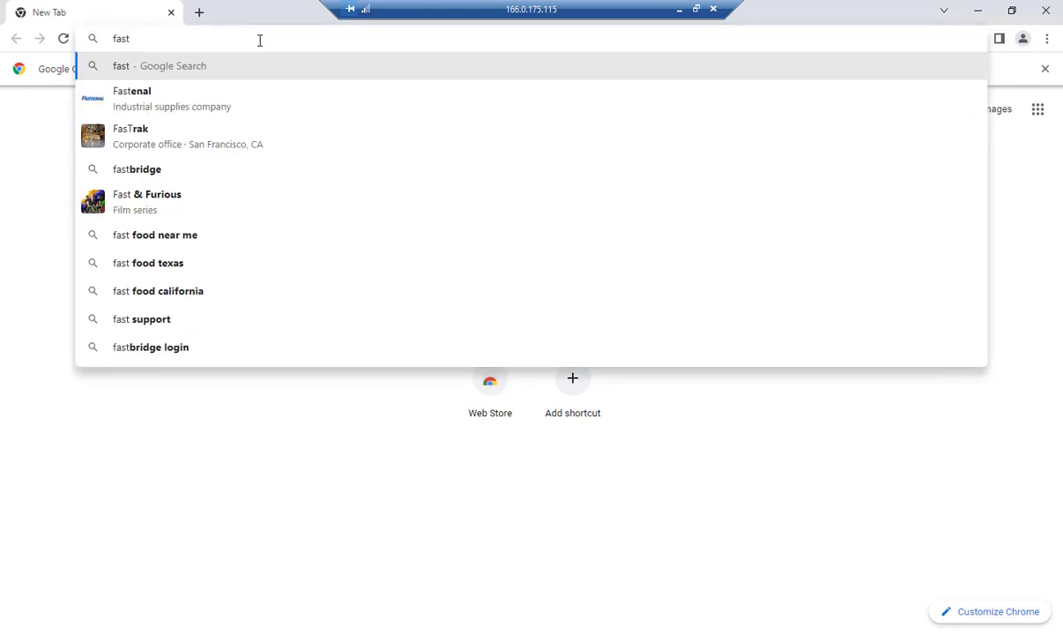
text(.com)
key(Return)
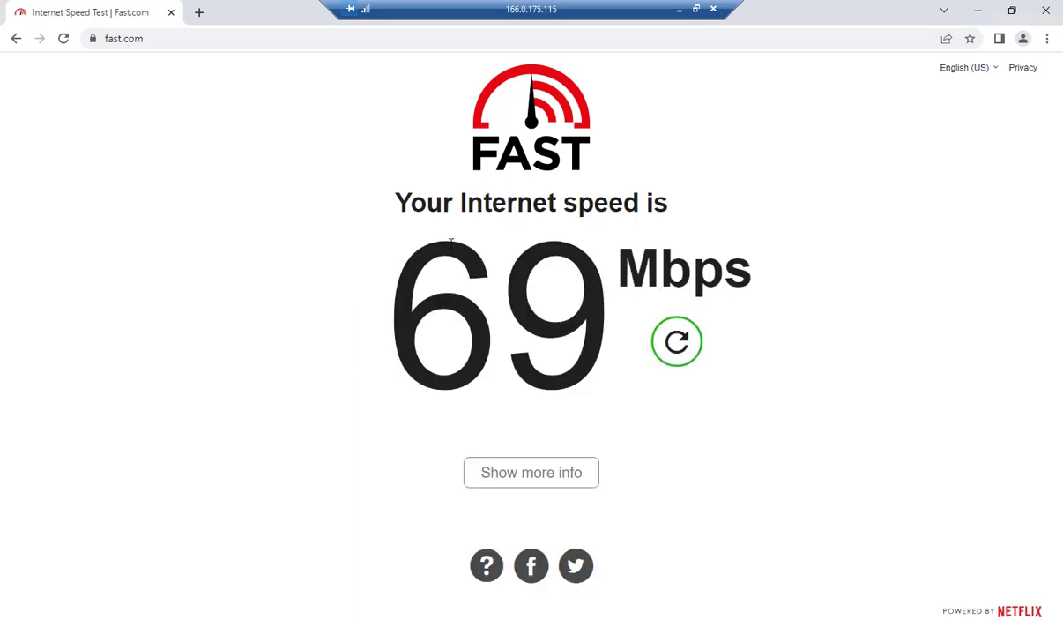
click(677, 346)
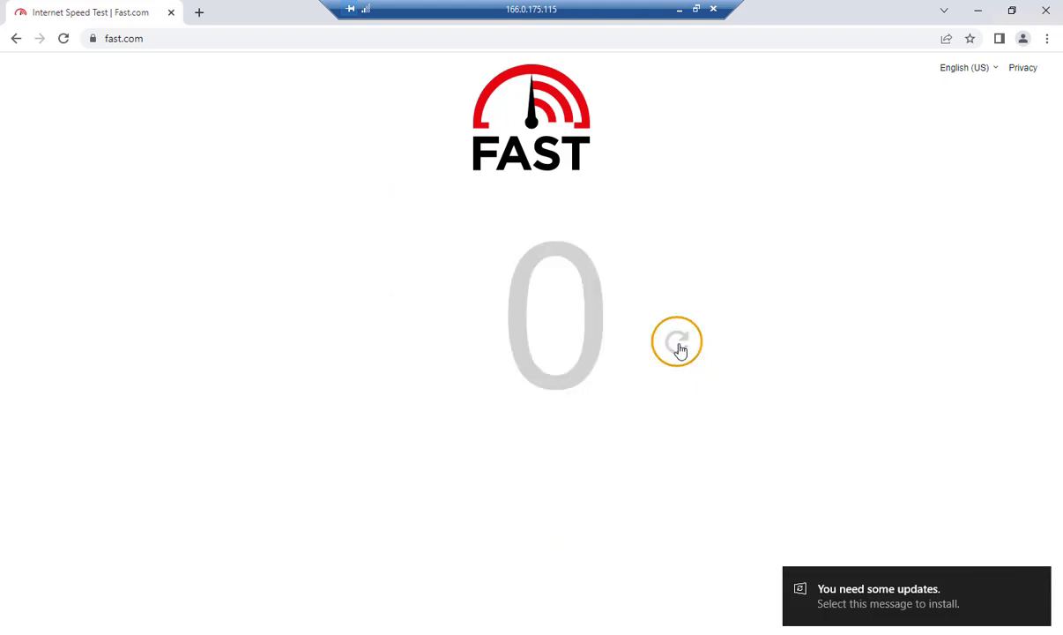